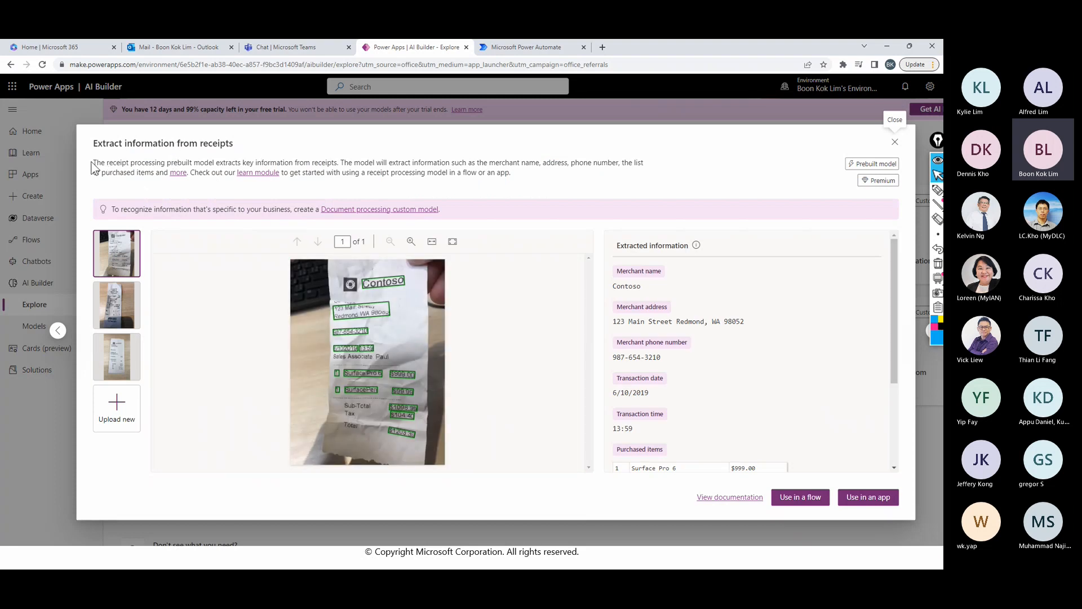
- Read the description of the prebuilt receipt processing model, including the kinds of information it extracts
{"action": "left_click_drag", "start_coordinate": [93, 162], "coordinate": [494, 160]}
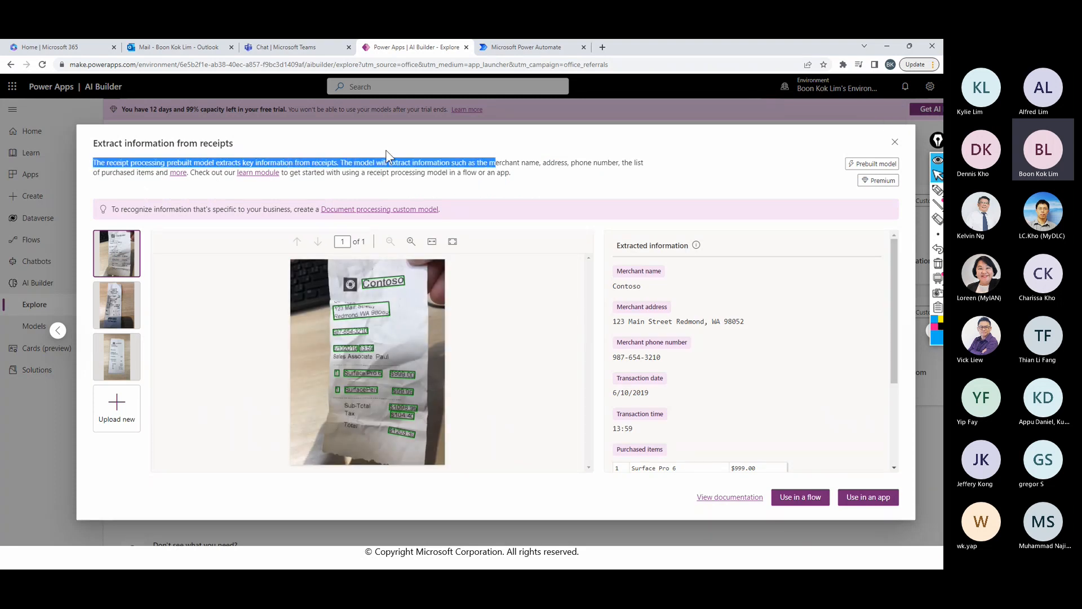
{"action": "left_click", "coordinate": [141, 164]}
{"action": "left_click_drag", "start_coordinate": [142, 163], "coordinate": [323, 157]}
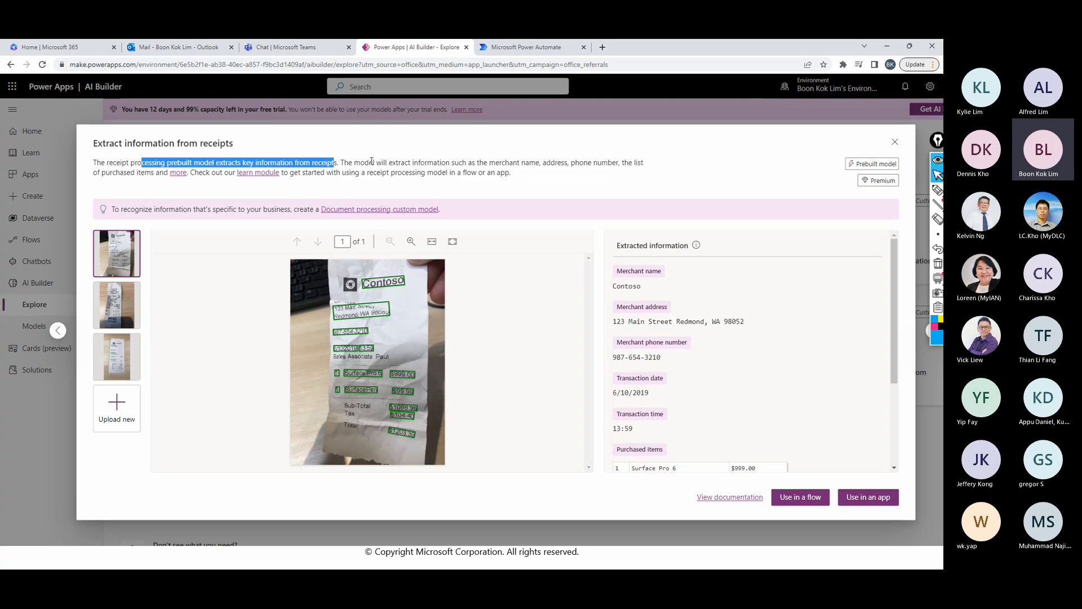
{"action": "left_click", "coordinate": [343, 162]}
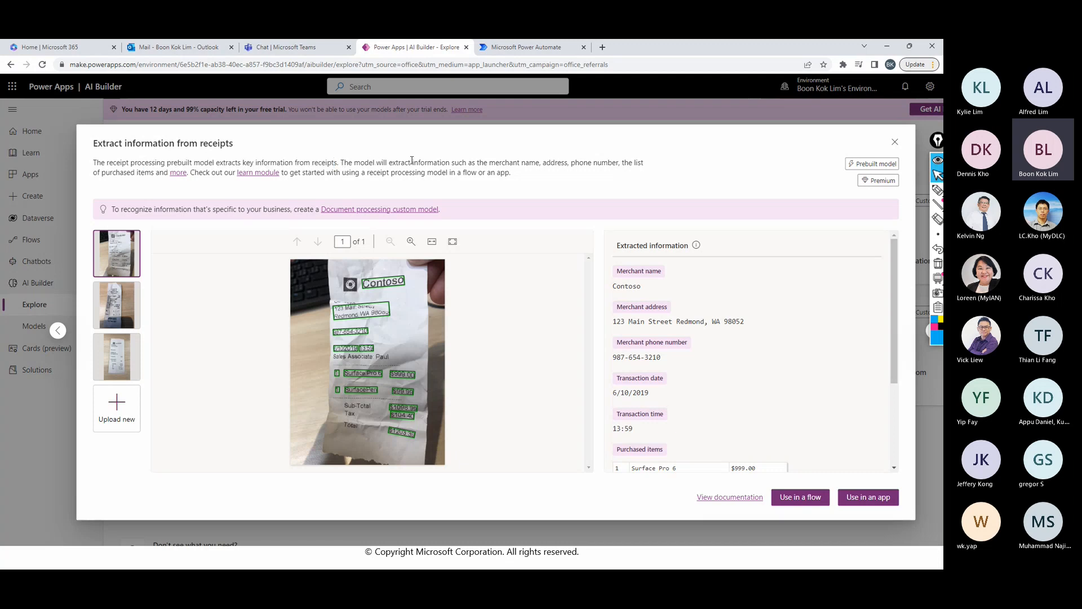
{"action": "left_click_drag", "start_coordinate": [491, 162], "coordinate": [550, 163]}
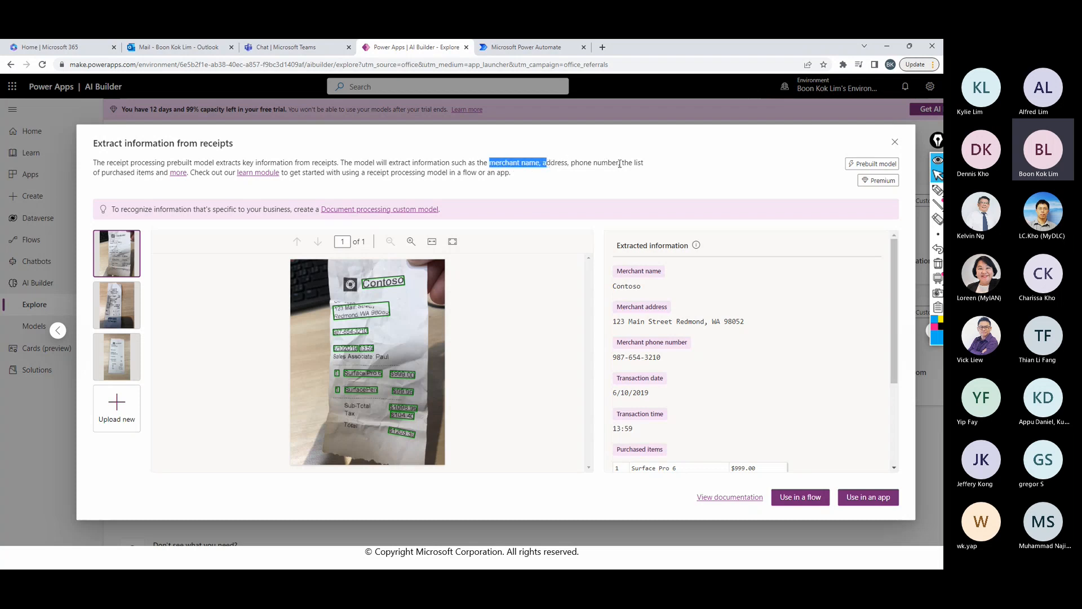
- Review the extracted information for the third sample receipt, including its purchased items, and close the receipt model's details
{"action": "left_click", "coordinate": [116, 307]}
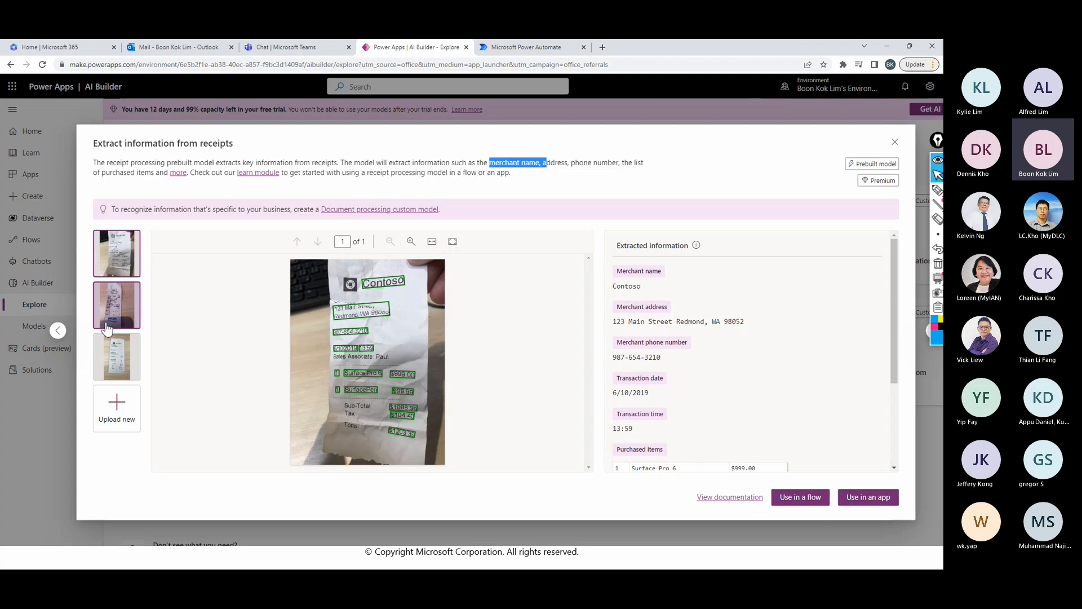
{"action": "left_click", "coordinate": [104, 365]}
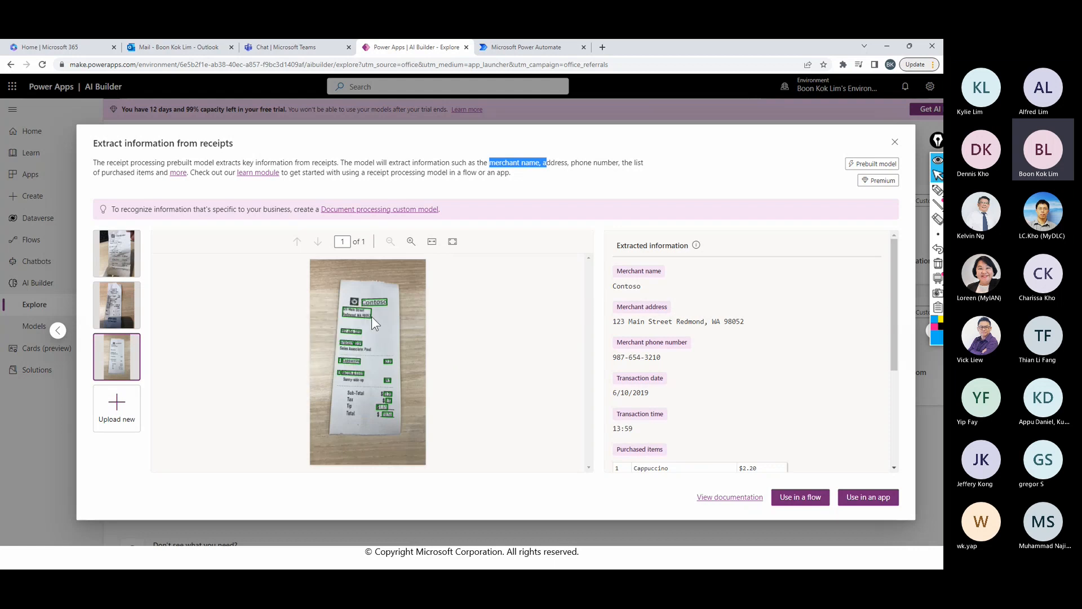
{"action": "mouse_move", "coordinate": [372, 307]}
{"action": "left_click", "coordinate": [851, 321]}
{"action": "scroll", "coordinate": [806, 465], "scroll_direction": "down", "scroll_amount": 2}
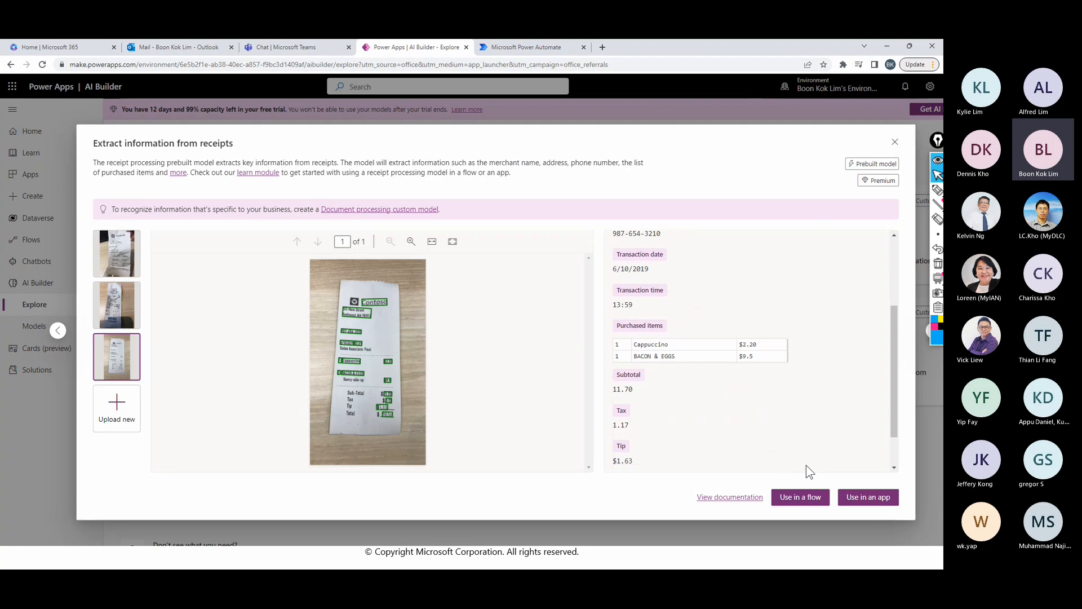
{"action": "left_click", "coordinate": [895, 142]}
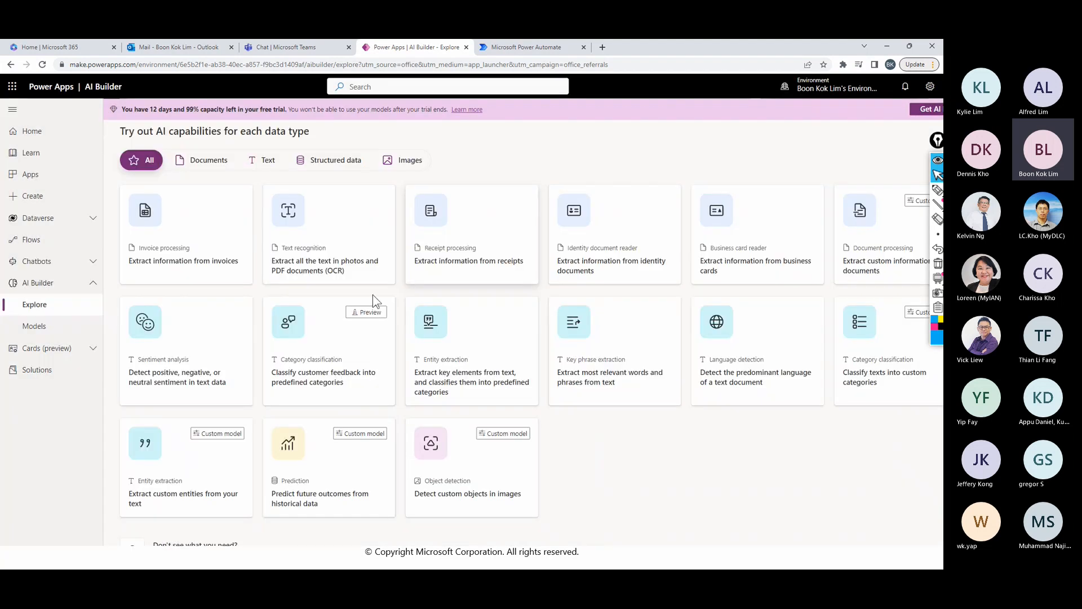
- Create an app from the prebuilt sentiment analysis model and skip the Power Apps Studio welcome
{"action": "left_click", "coordinate": [178, 367]}
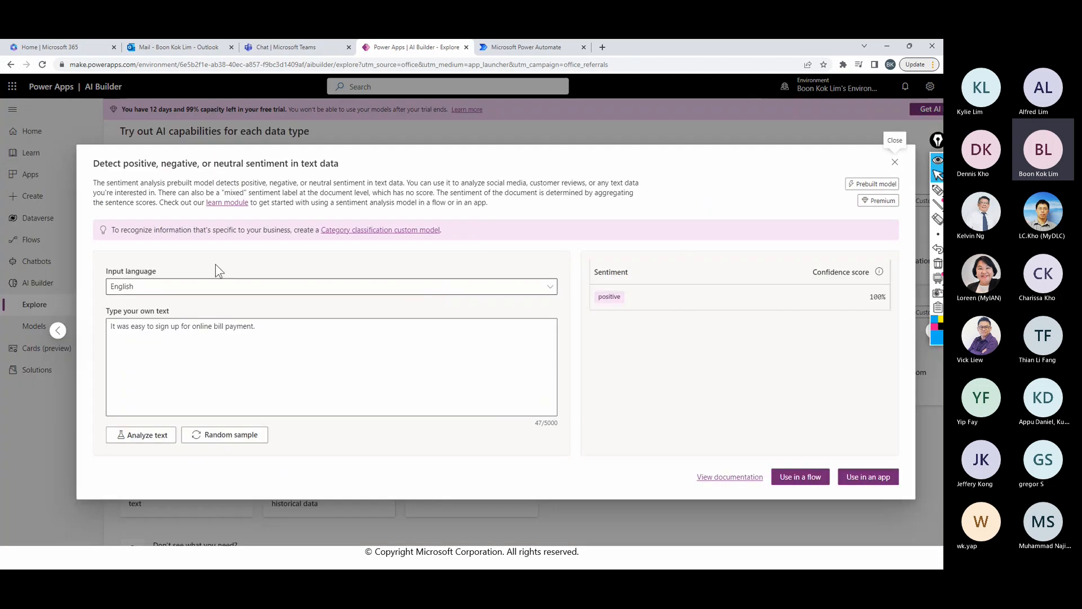
{"action": "left_click_drag", "start_coordinate": [111, 186], "coordinate": [387, 203]}
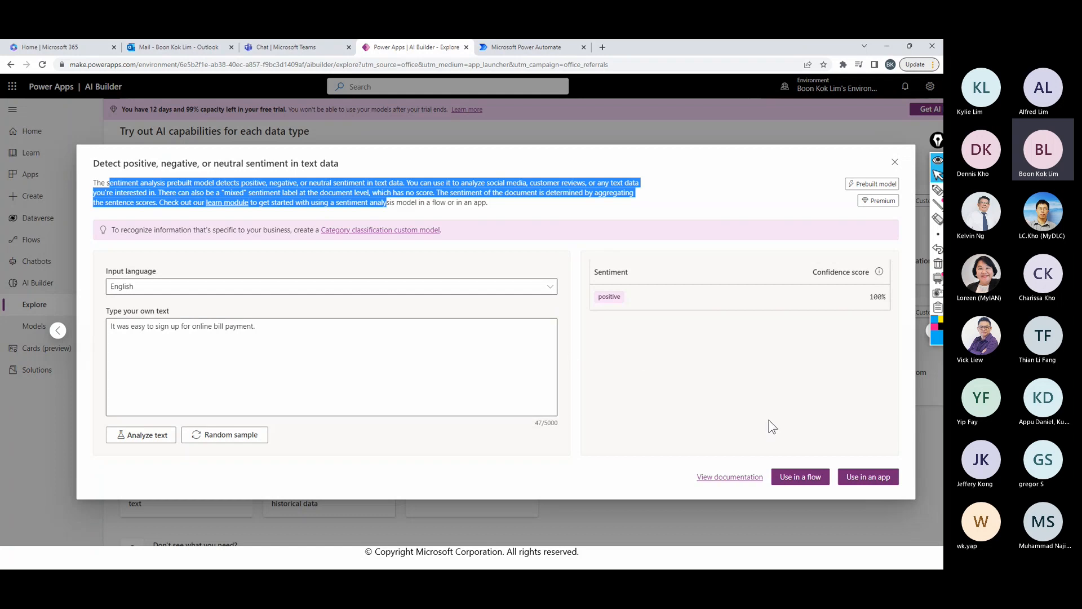
{"action": "left_click", "coordinate": [873, 479]}
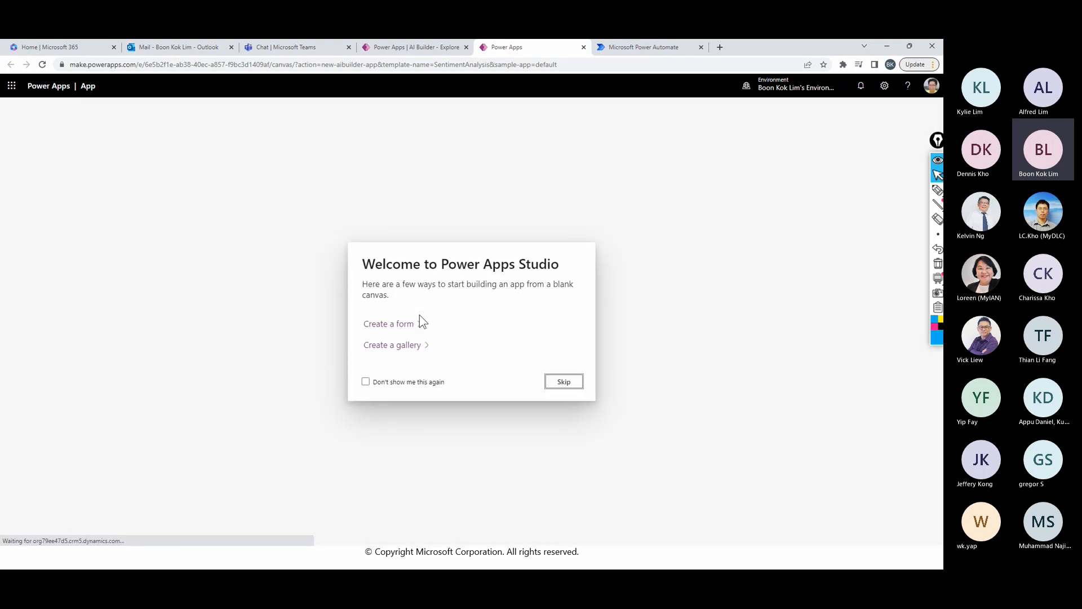
{"action": "left_click", "coordinate": [563, 383]}
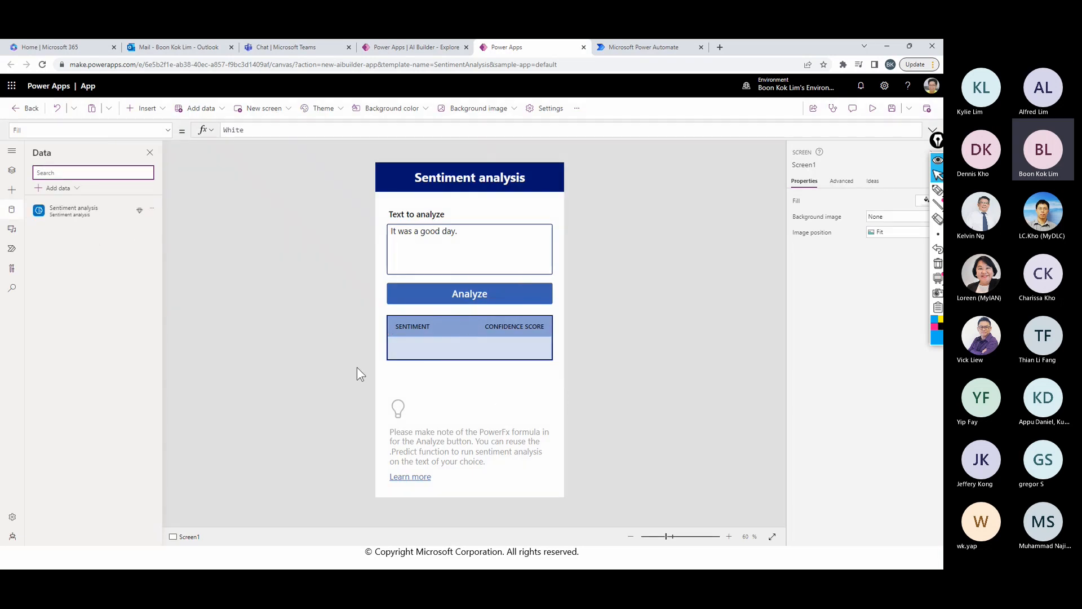
- Inspect the app's screen structure, looking at MoreInfo1 and the formula behind the Analyze button
{"action": "left_click", "coordinate": [12, 171]}
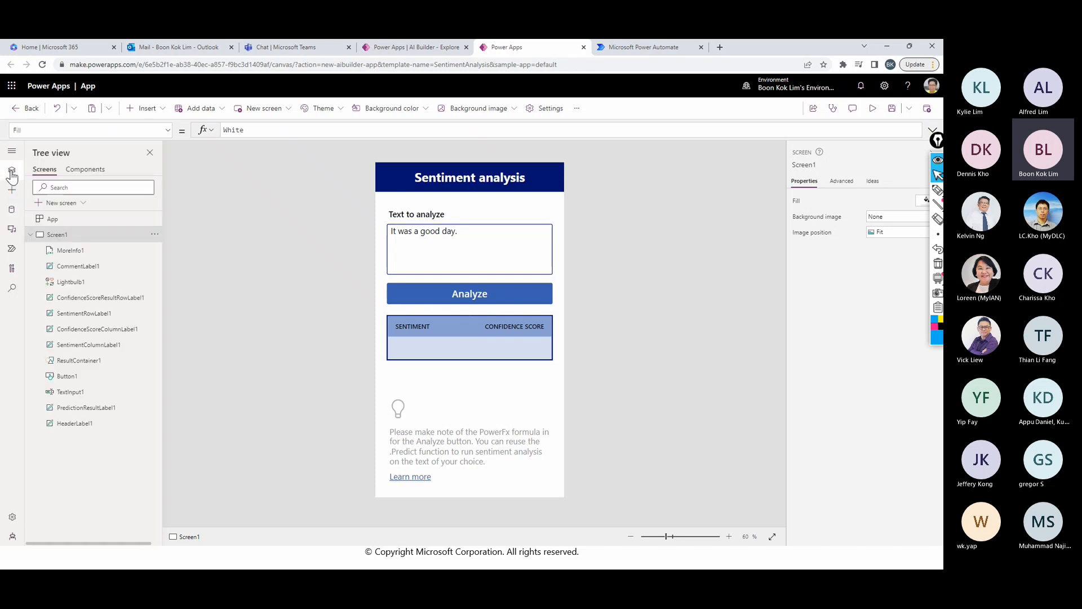
{"action": "left_click", "coordinate": [77, 255]}
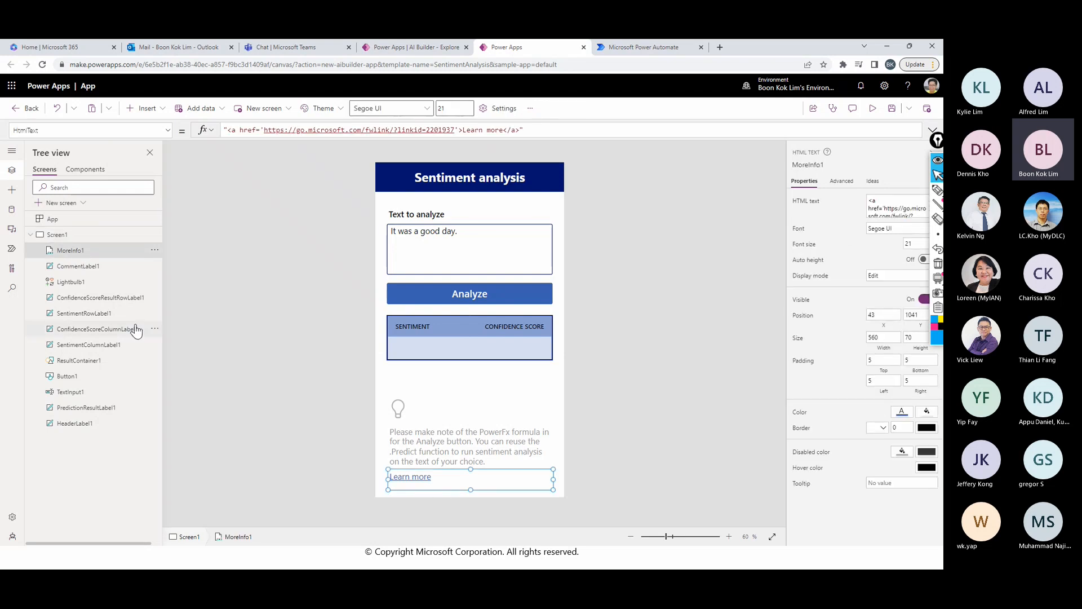
{"action": "right_click", "coordinate": [69, 379]}
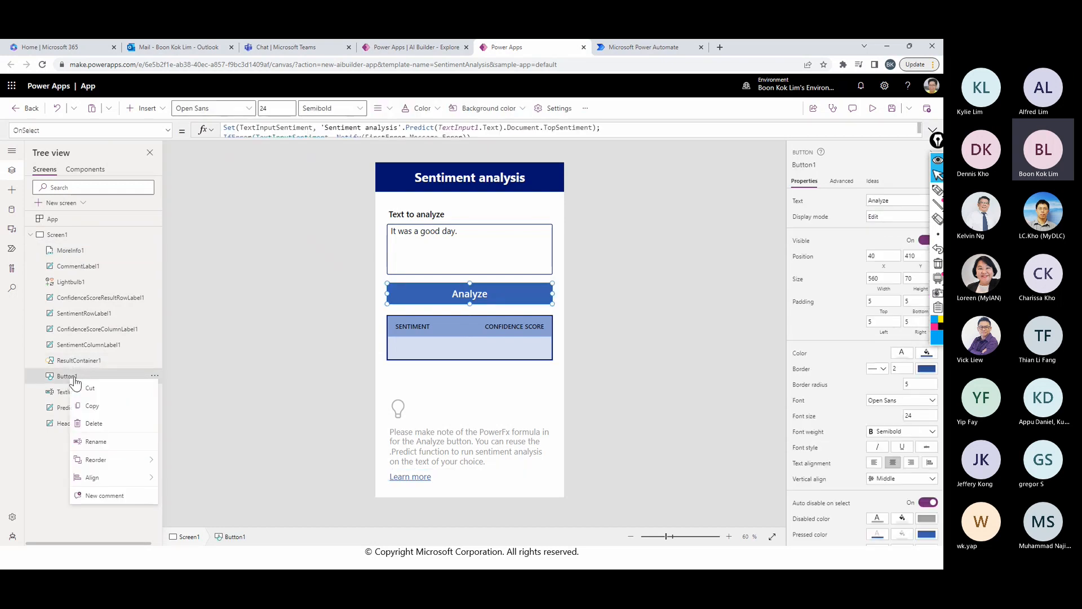
{"action": "left_click", "coordinate": [55, 382]}
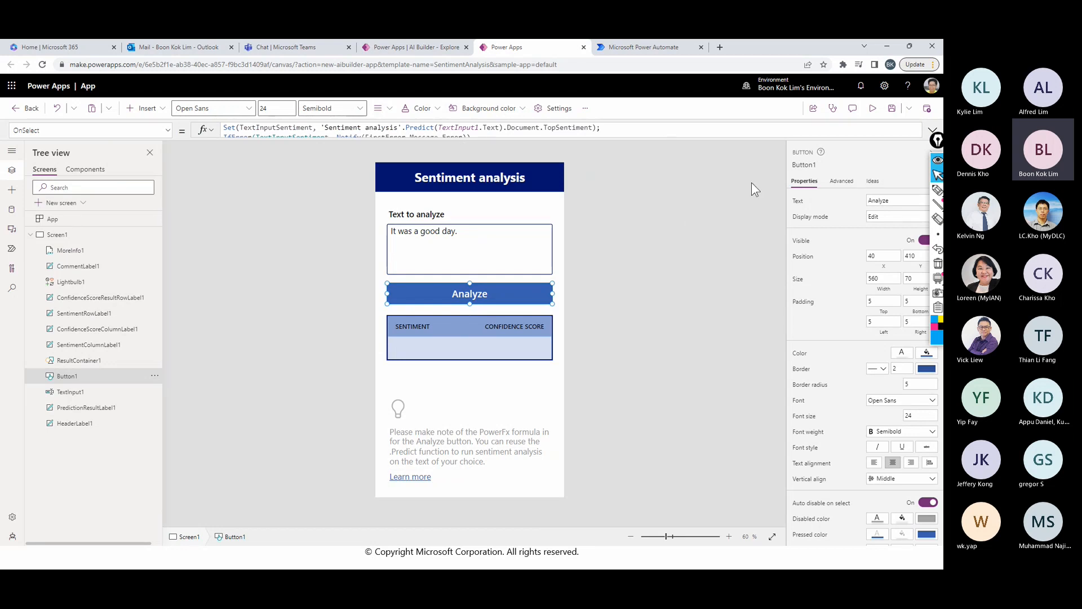
{"action": "left_click", "coordinate": [642, 273]}
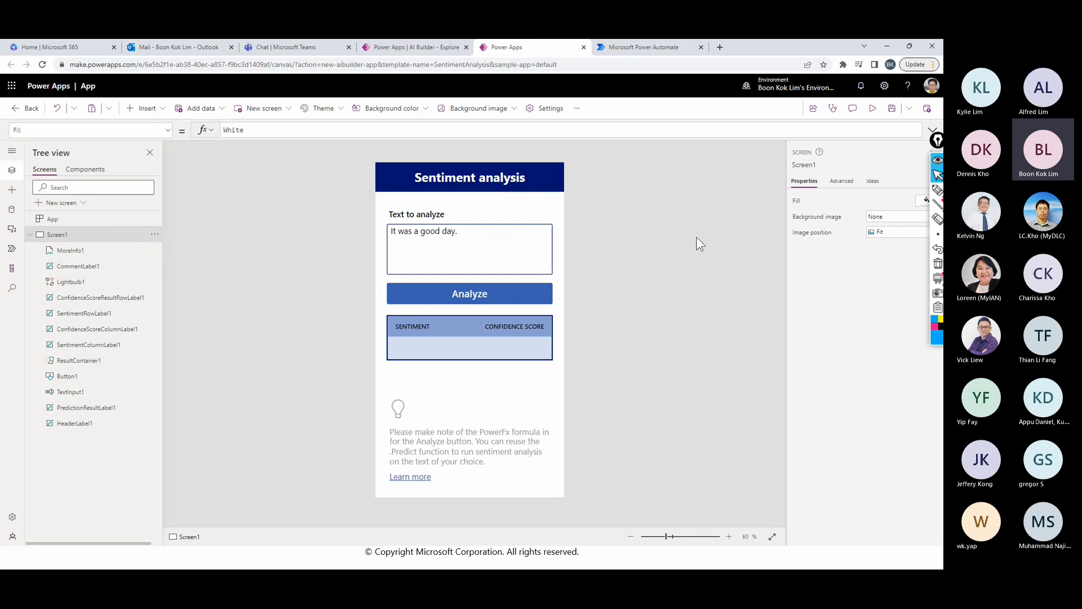
- Preview the app and replace the text to analyze with "I am not happy because I didn't celebrate valentine"
{"action": "left_click", "coordinate": [873, 108]}
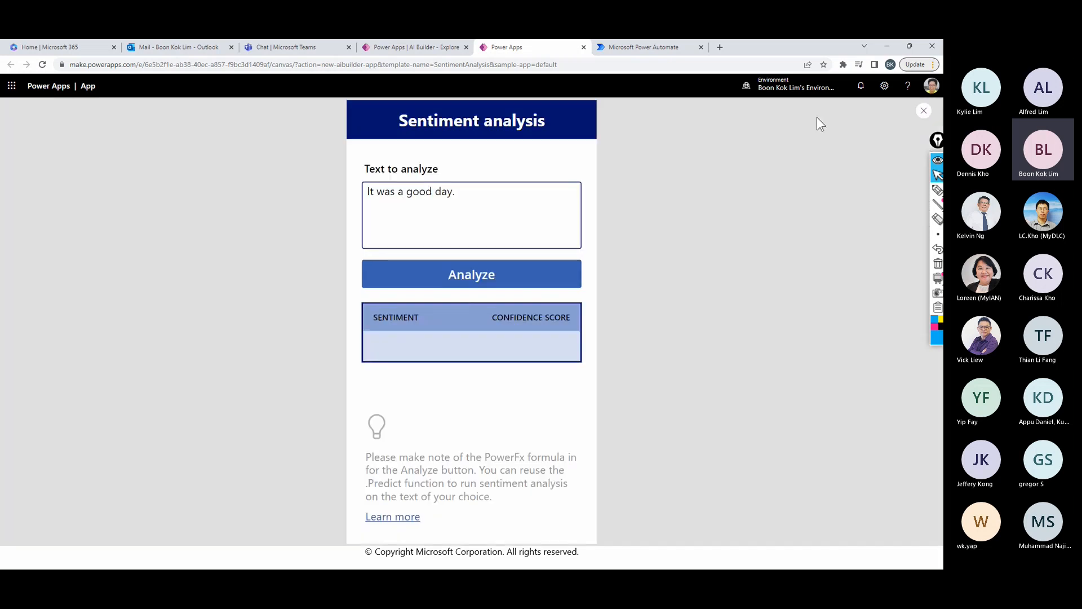
{"action": "left_click", "coordinate": [477, 195]}
{"action": "left_click_drag", "start_coordinate": [476, 195], "coordinate": [355, 210]}
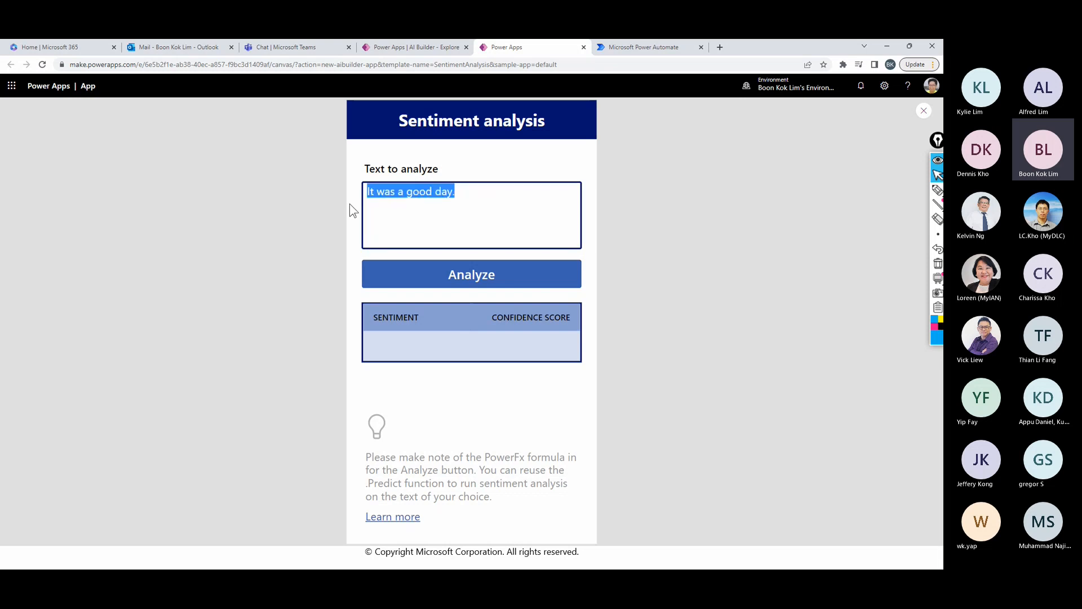
{"action": "type", "text": "I am not "}
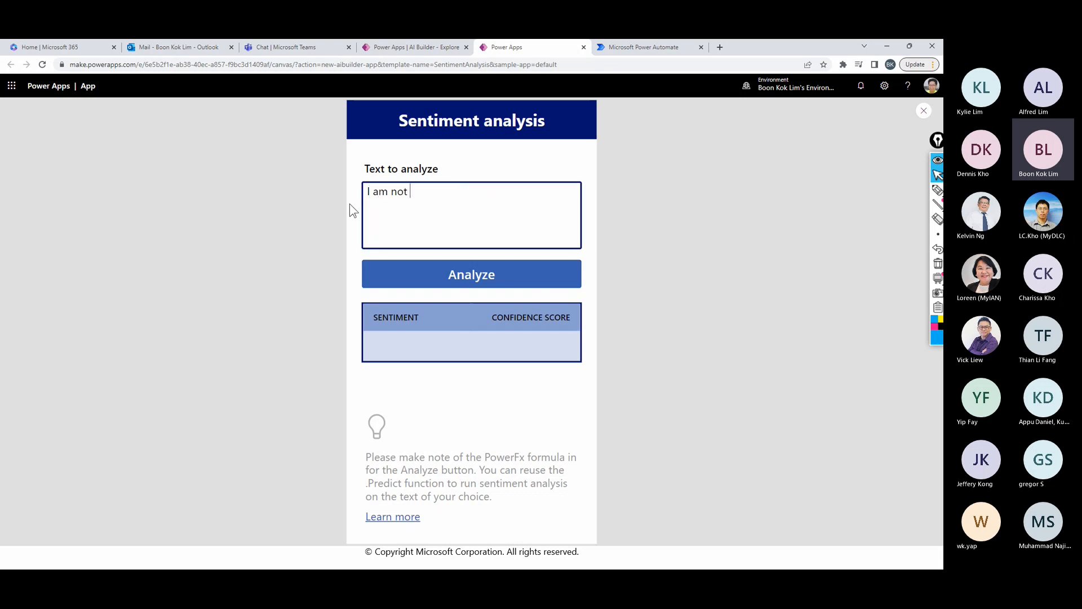
{"action": "type", "text": "happy b"}
{"action": "type", "text": "3caus"}
{"action": "key", "text": "BackSpace"}
{"action": "key", "text": "BackSpace"}
{"action": "key", "text": "BackSpace"}
{"action": "key", "text": "BackSpace"}
{"action": "key", "text": "BackSpace"}
{"action": "type", "text": "e"}
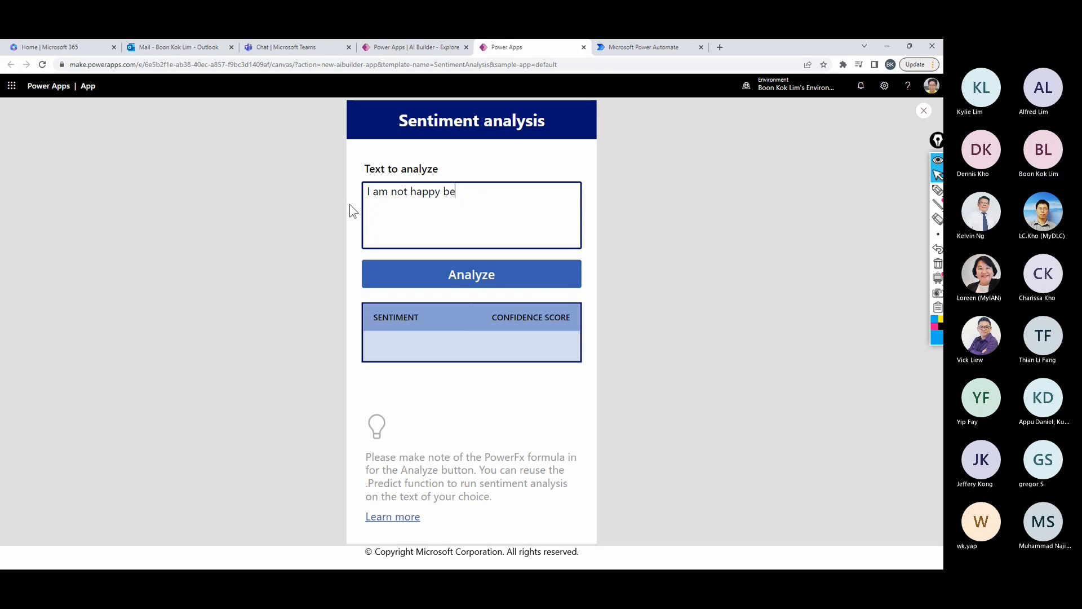
{"action": "type", "text": "cause I"}
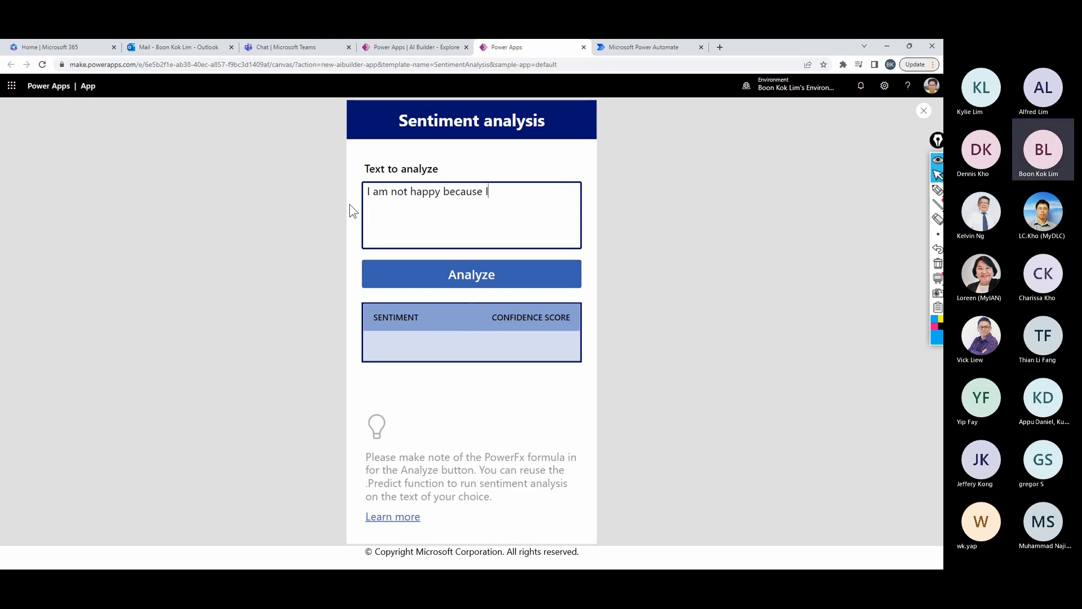
{"action": "type", "text": " didn"}
{"action": "type", "text": "'t"}
{"action": "type", "text": " ce"}
{"action": "type", "text": "la"}
{"action": "type", "text": "brat"}
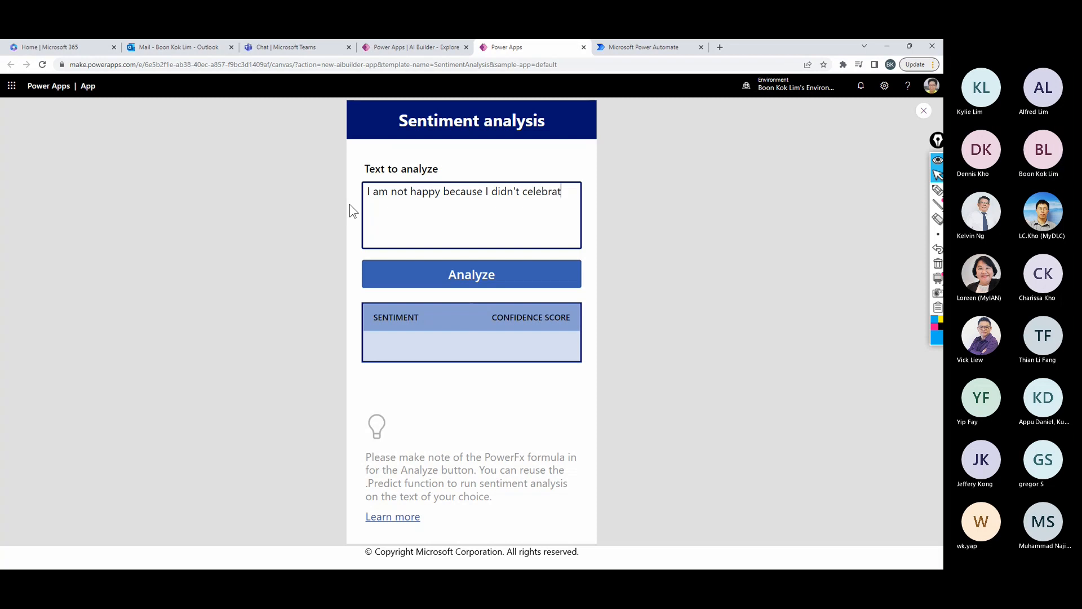
{"action": "type", "text": "e valentine"}
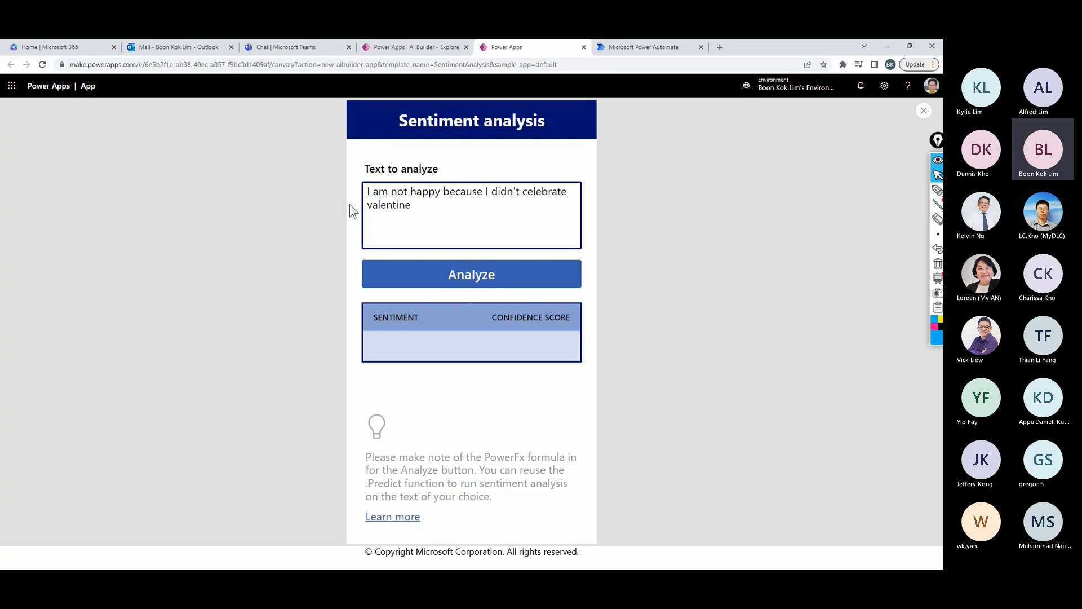
- Analyze the entered text, check its sentiment and confidence score, and close the app preview
{"action": "left_click", "coordinate": [473, 278]}
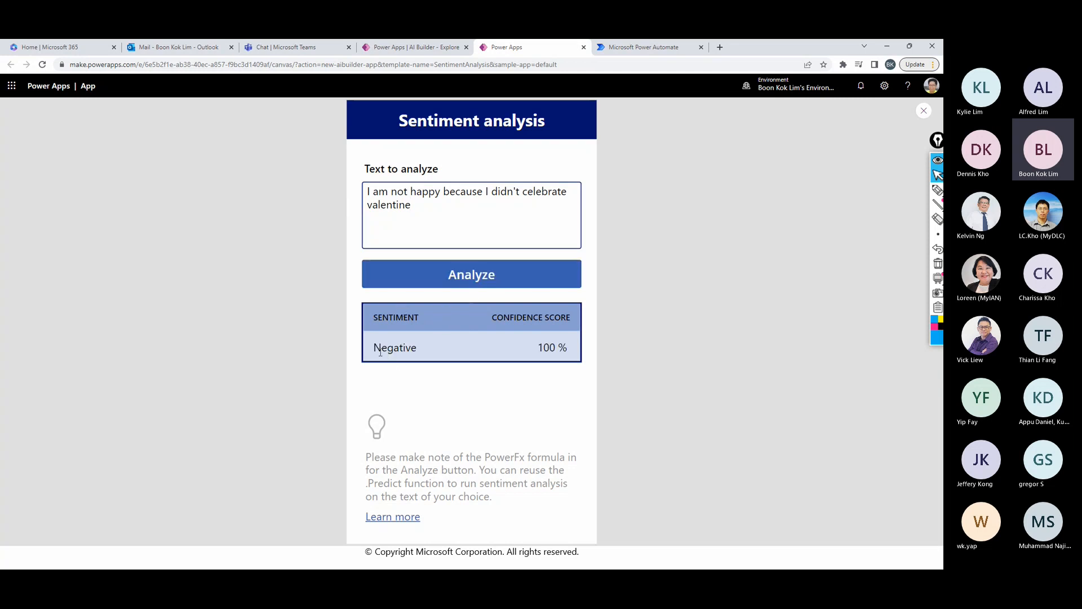
{"action": "left_click_drag", "start_coordinate": [380, 350], "coordinate": [418, 353]}
{"action": "left_click_drag", "start_coordinate": [537, 349], "coordinate": [567, 350]}
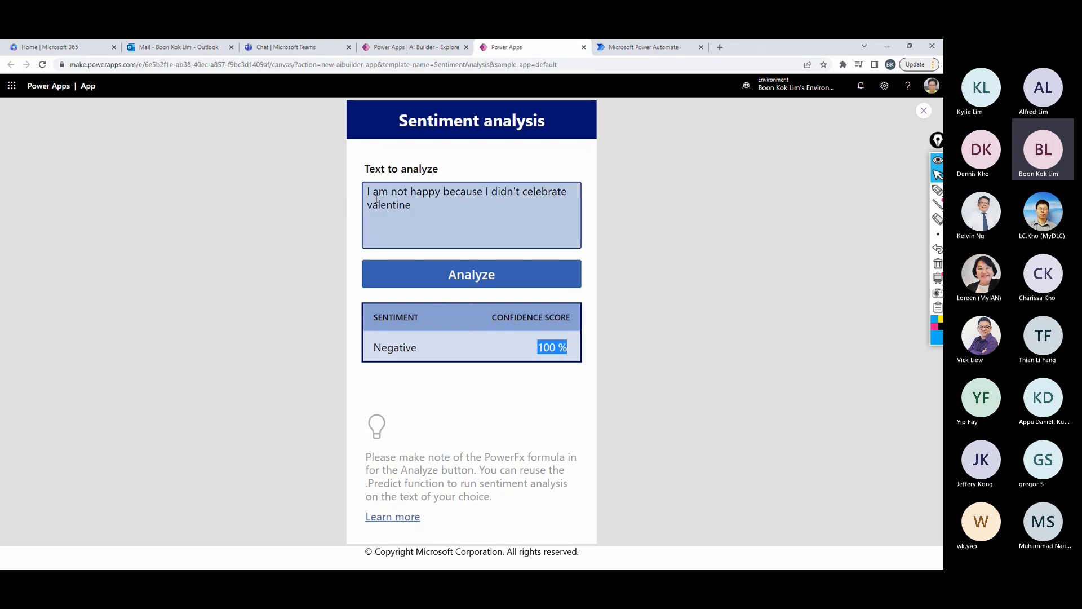
{"action": "left_click_drag", "start_coordinate": [370, 192], "coordinate": [441, 210]}
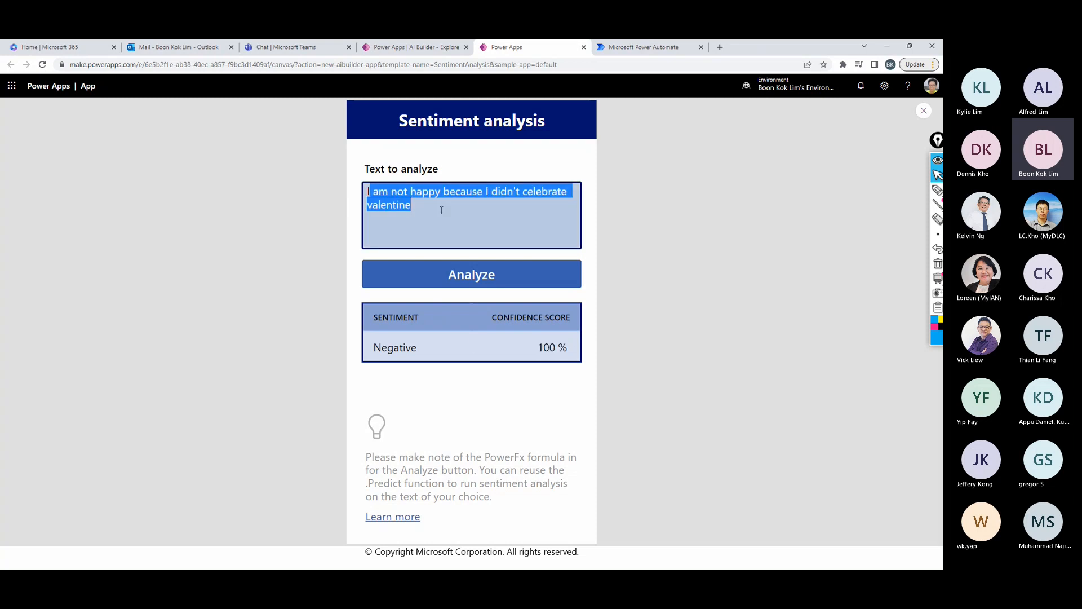
{"action": "left_click", "coordinate": [435, 210]}
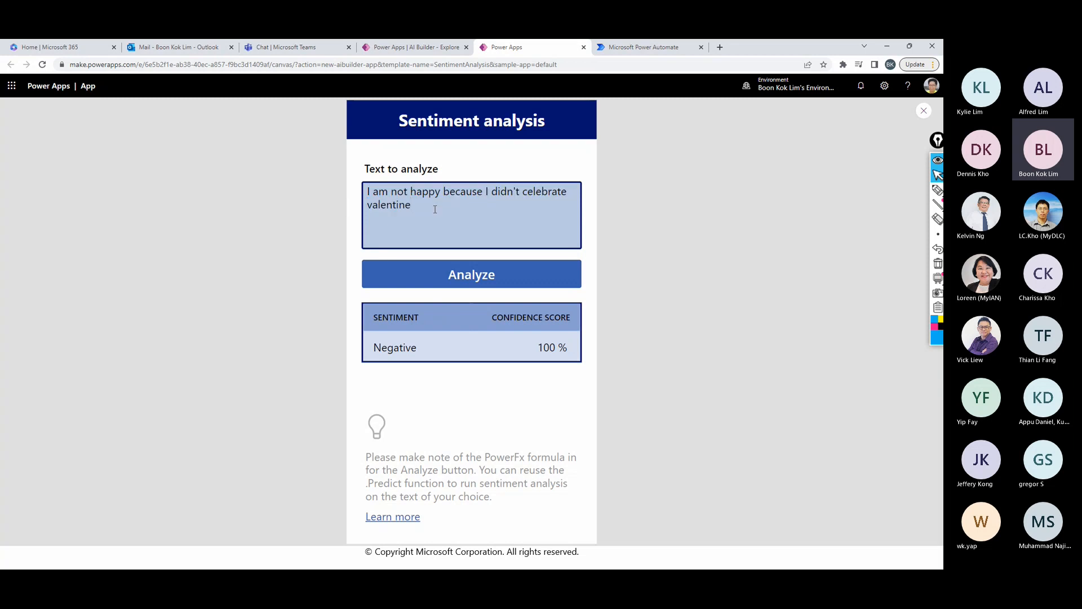
{"action": "left_click", "coordinate": [924, 112]}
{"action": "left_click", "coordinate": [564, 358]}
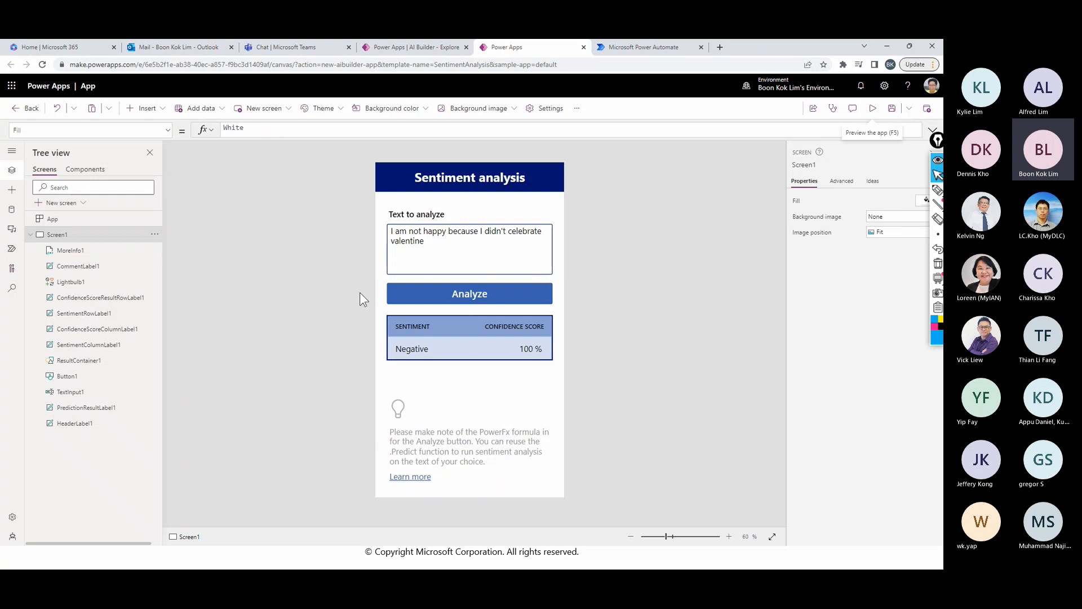
- Switch to Power Automate and open the flow templates for AI Builder's prebuilt sentiment analysis model
{"action": "left_click", "coordinate": [645, 49]}
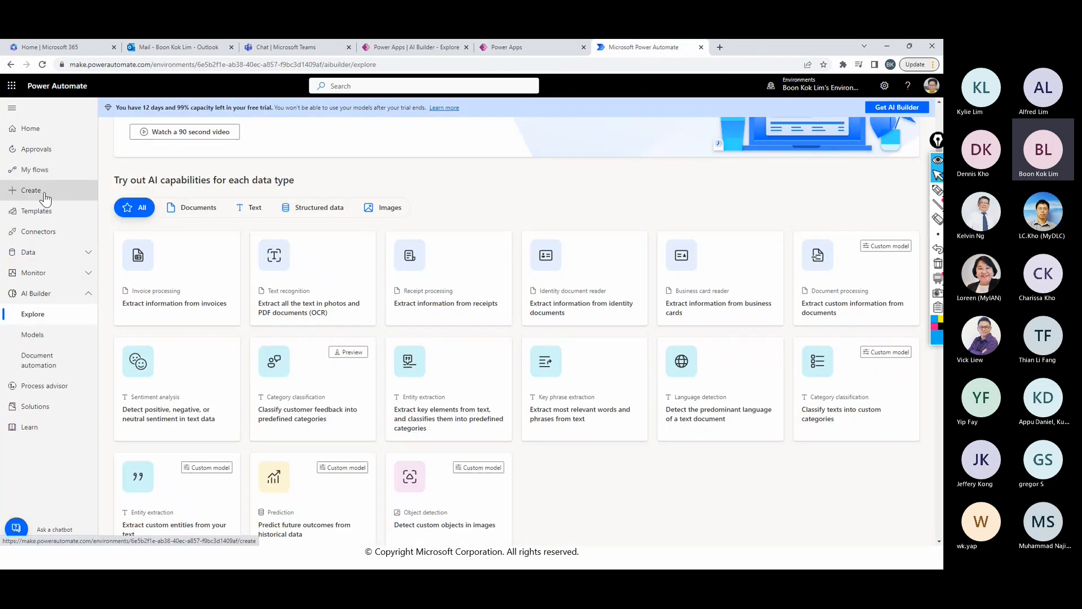
{"action": "left_click", "coordinate": [42, 170]}
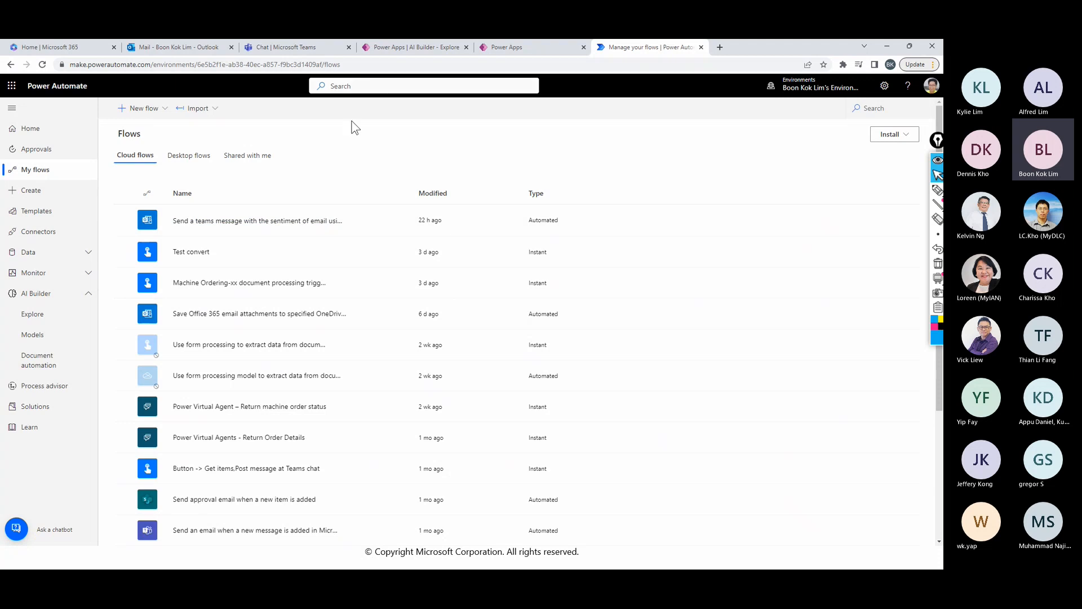
{"action": "left_click", "coordinate": [40, 319]}
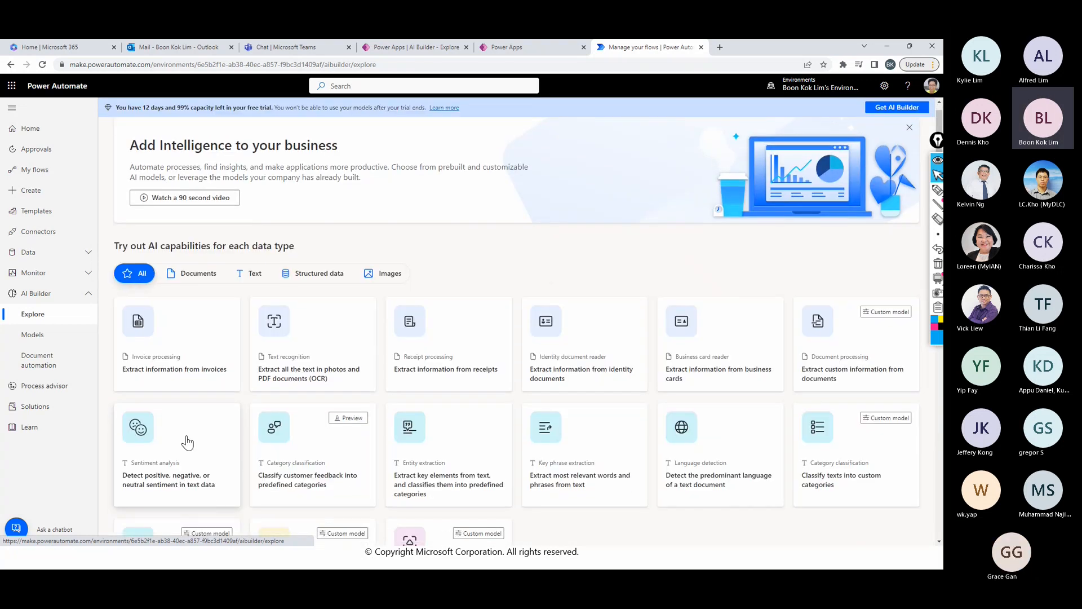
{"action": "scroll", "coordinate": [188, 442], "scroll_direction": "down", "scroll_amount": 2}
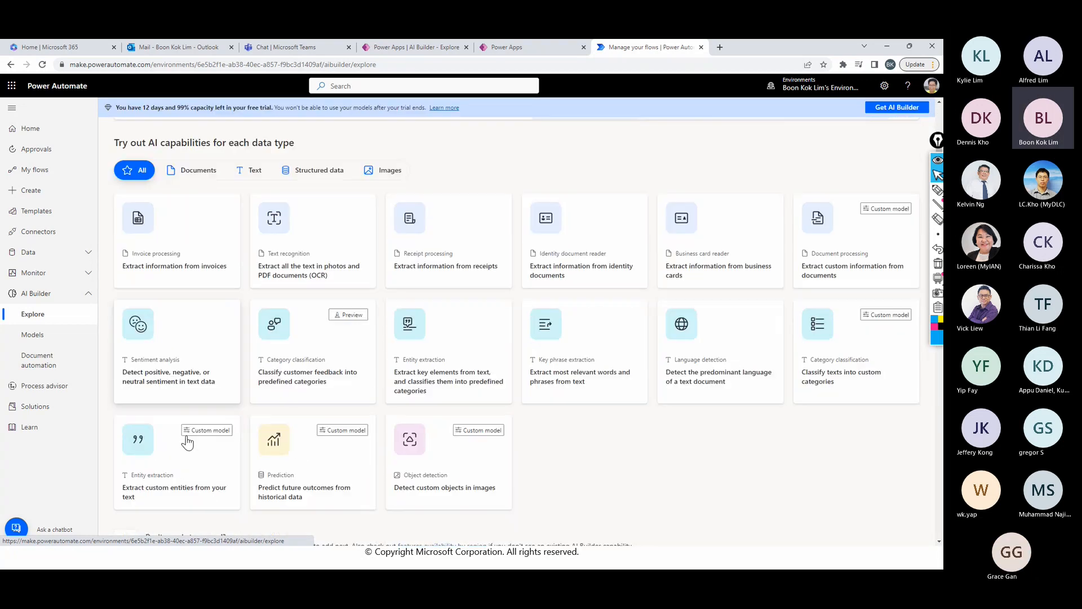
{"action": "left_click", "coordinate": [177, 379]}
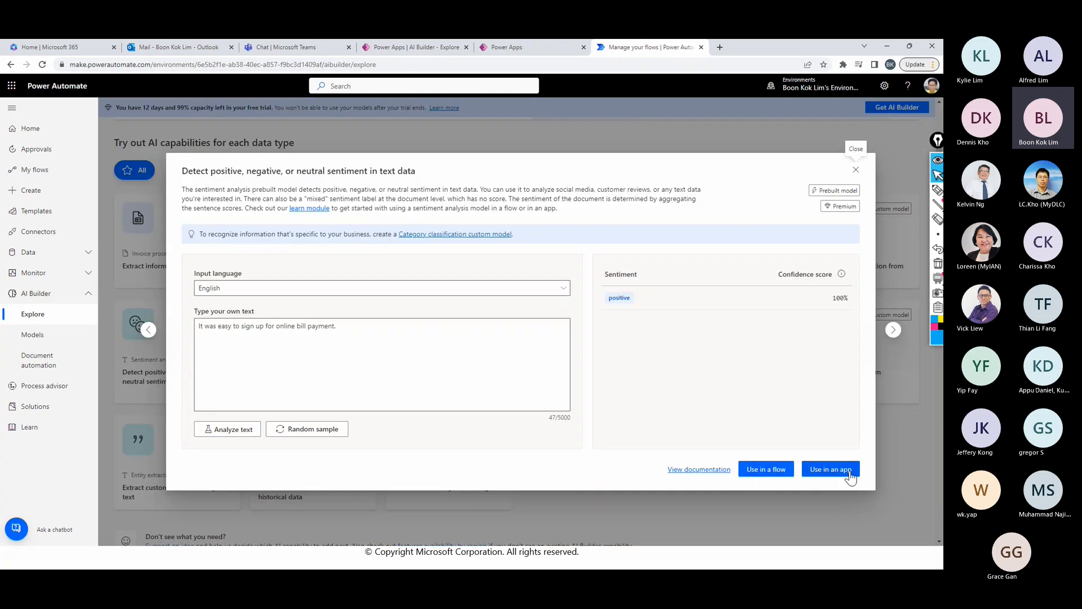
{"action": "left_click", "coordinate": [768, 473]}
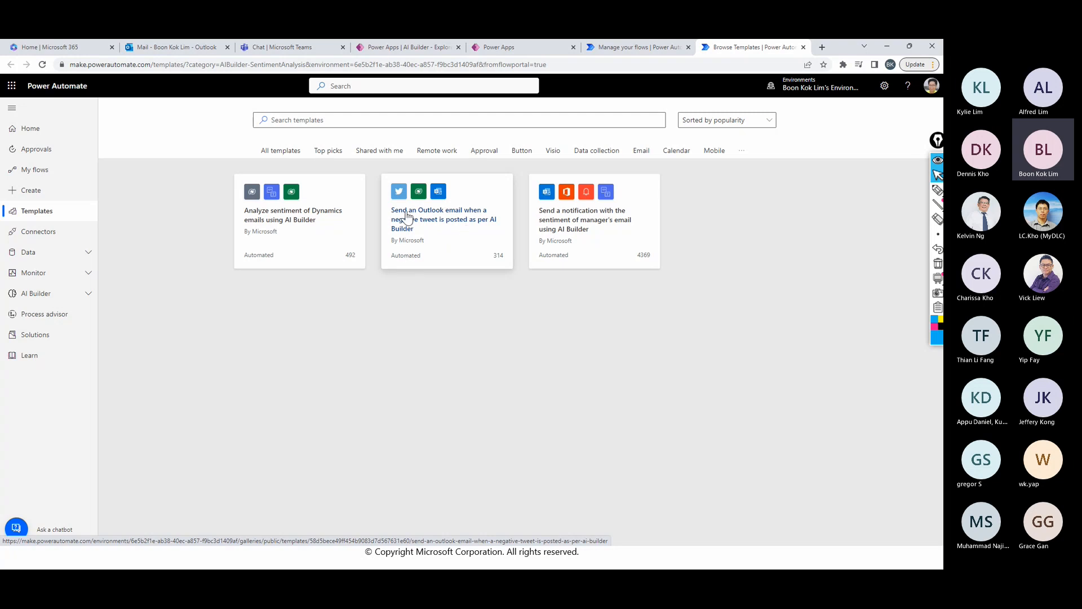
- Open the template for notifying about the sentiment of manager's email and annotate its connection list with a brace, an arrow and "AI"
{"action": "left_click", "coordinate": [592, 236]}
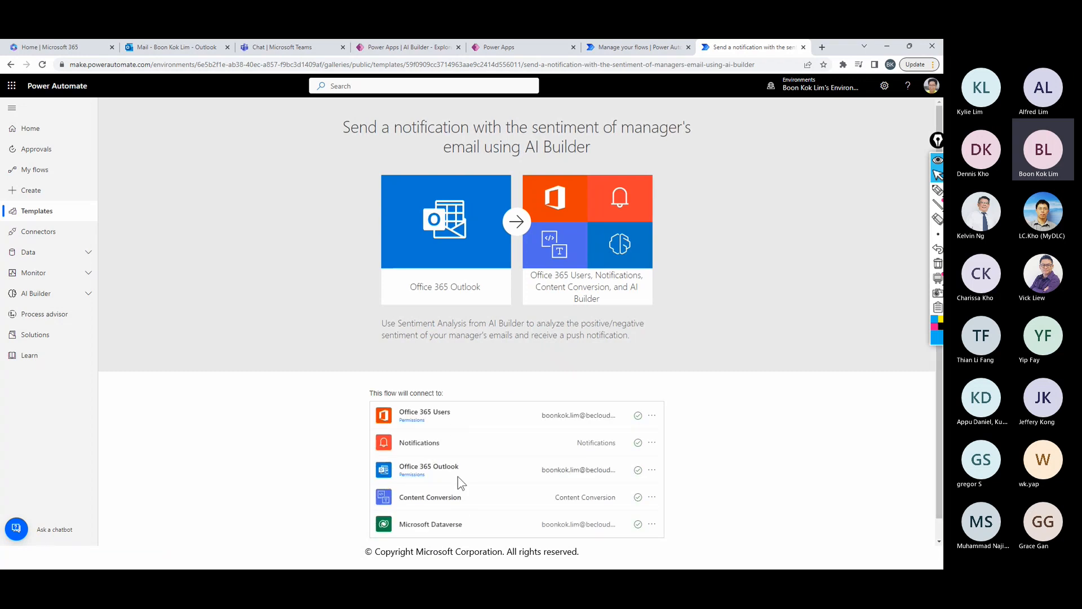
{"action": "left_click", "coordinate": [937, 190]}
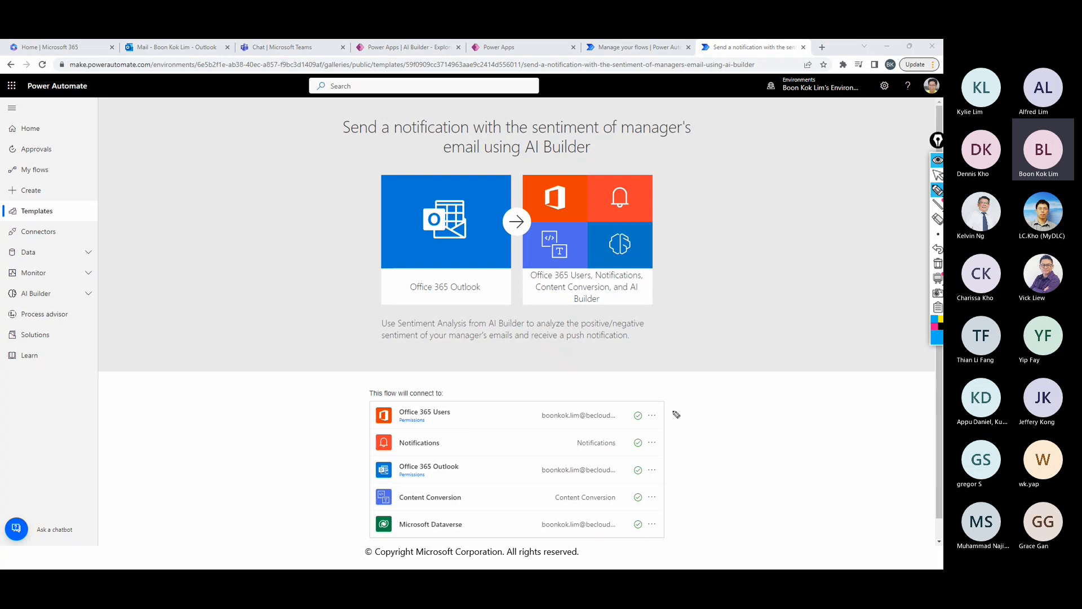
{"action": "left_click_drag", "start_coordinate": [669, 399], "coordinate": [669, 542]}
{"action": "mouse_move", "coordinate": [708, 463]}
{"action": "left_mouse_down"}
{"action": "mouse_move", "coordinate": [728, 458]}
{"action": "mouse_move", "coordinate": [610, 492]}
{"action": "left_mouse_up"}
{"action": "left_click_drag", "start_coordinate": [463, 504], "coordinate": [473, 497]}
{"action": "left_click_drag", "start_coordinate": [477, 492], "coordinate": [476, 503]}
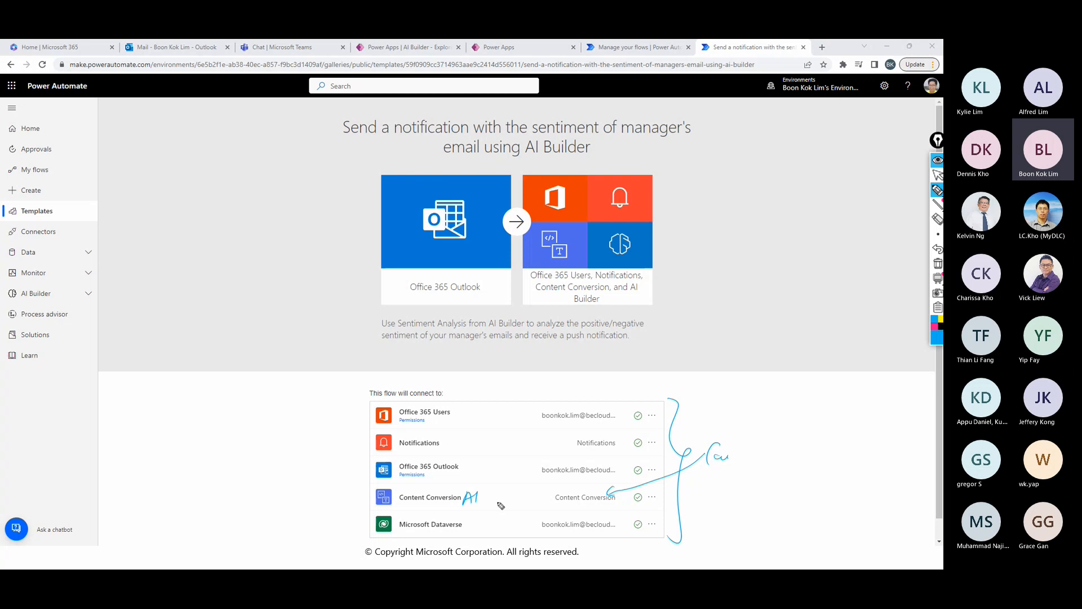
{"action": "left_click", "coordinate": [937, 174]}
- Continue with the template's existing connections and review the generated flow from the new email trigger to the sentiment analysis action
{"action": "scroll", "coordinate": [812, 379], "scroll_direction": "down", "scroll_amount": 1}
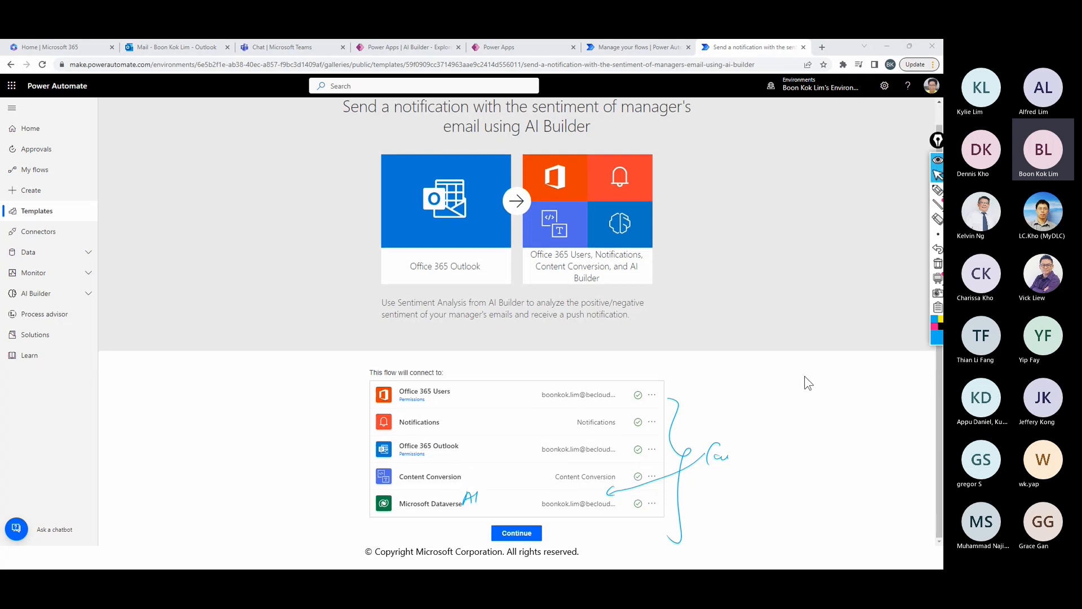
{"action": "left_click", "coordinate": [517, 533]}
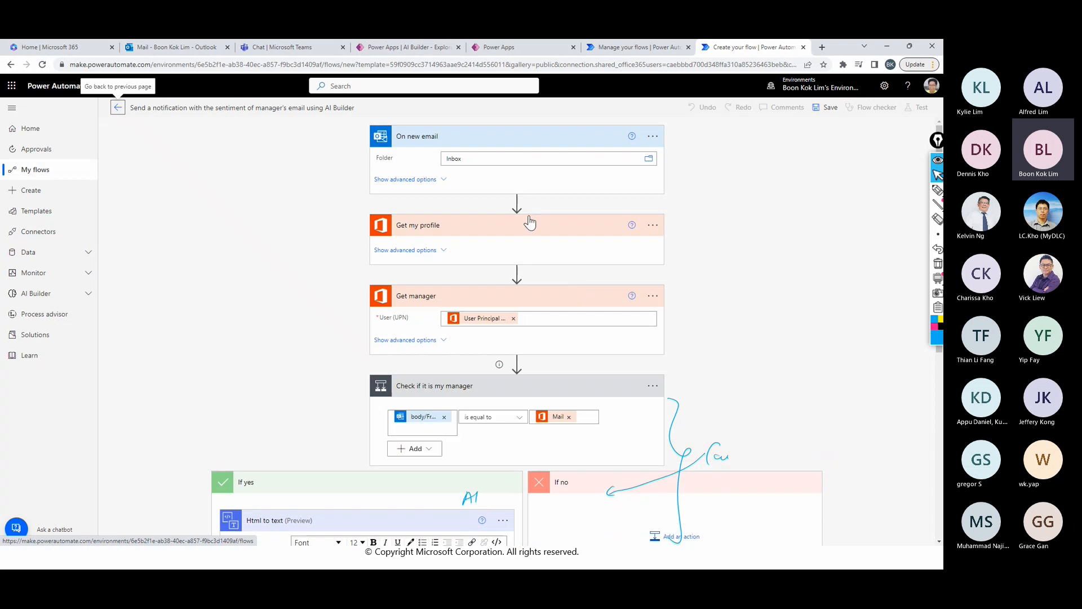
{"action": "scroll", "coordinate": [789, 377], "scroll_direction": "down", "scroll_amount": 1}
{"action": "scroll", "coordinate": [795, 376], "scroll_direction": "down", "scroll_amount": 1}
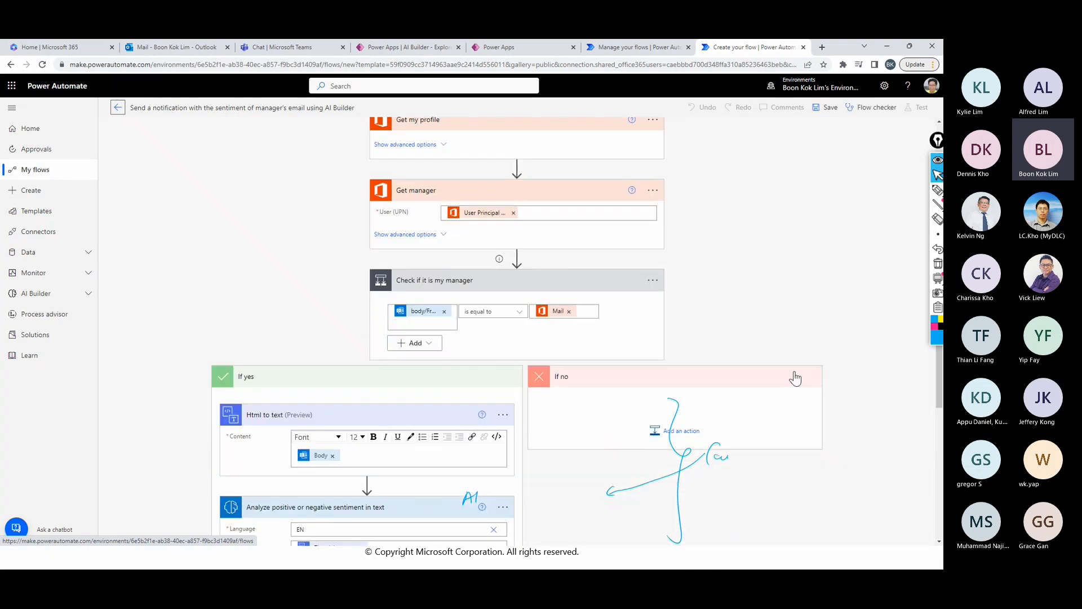
{"action": "scroll", "coordinate": [796, 378], "scroll_direction": "up", "scroll_amount": 2}
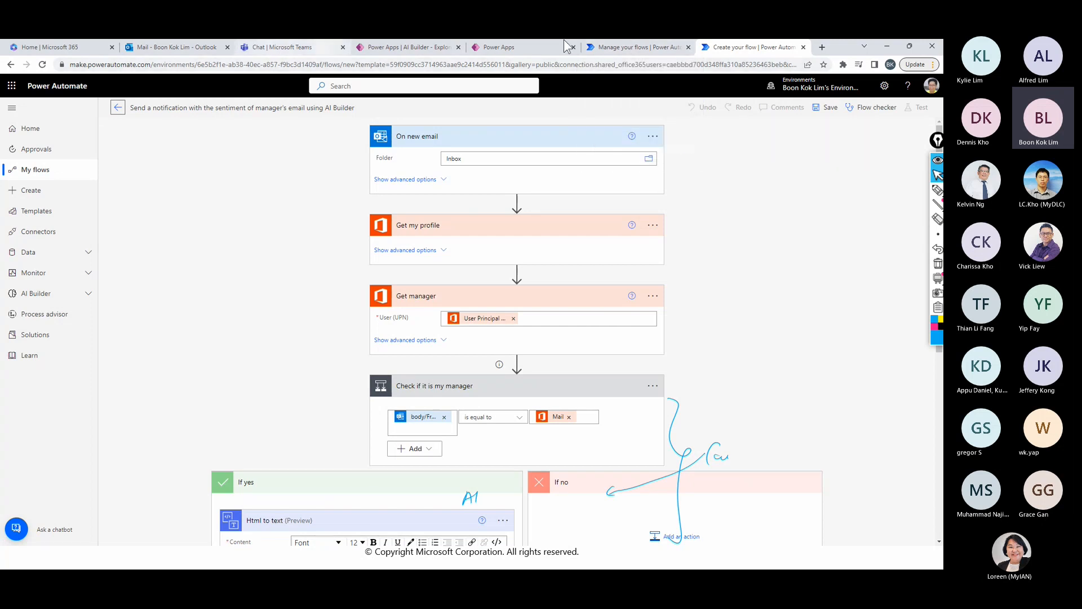
- Leave the template flow without saving it and go to the list of own cloud flows
{"action": "left_click", "coordinate": [625, 50]}
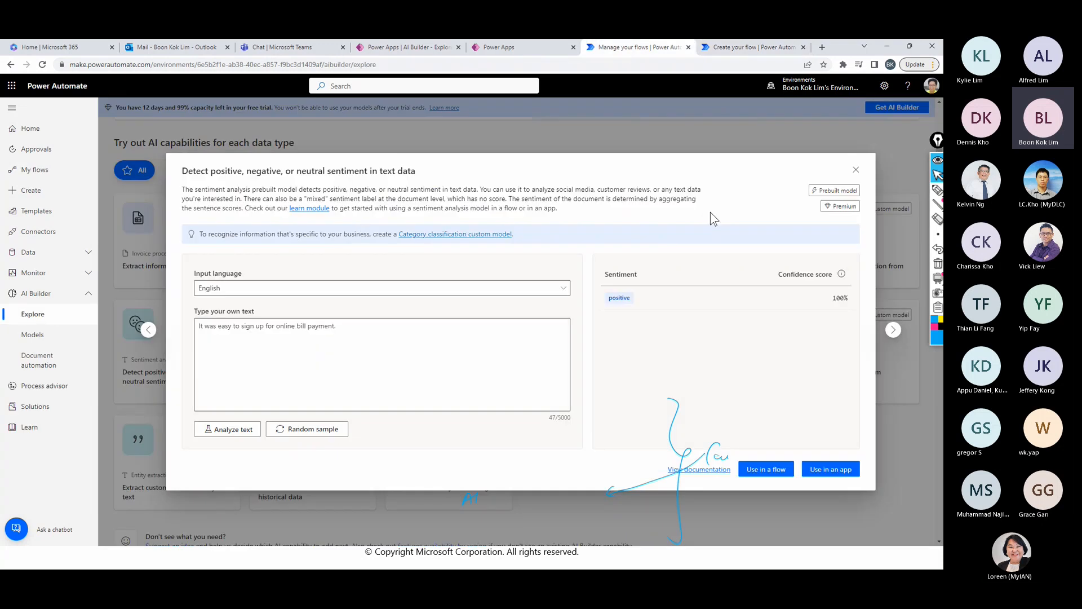
{"action": "left_click", "coordinate": [734, 49]}
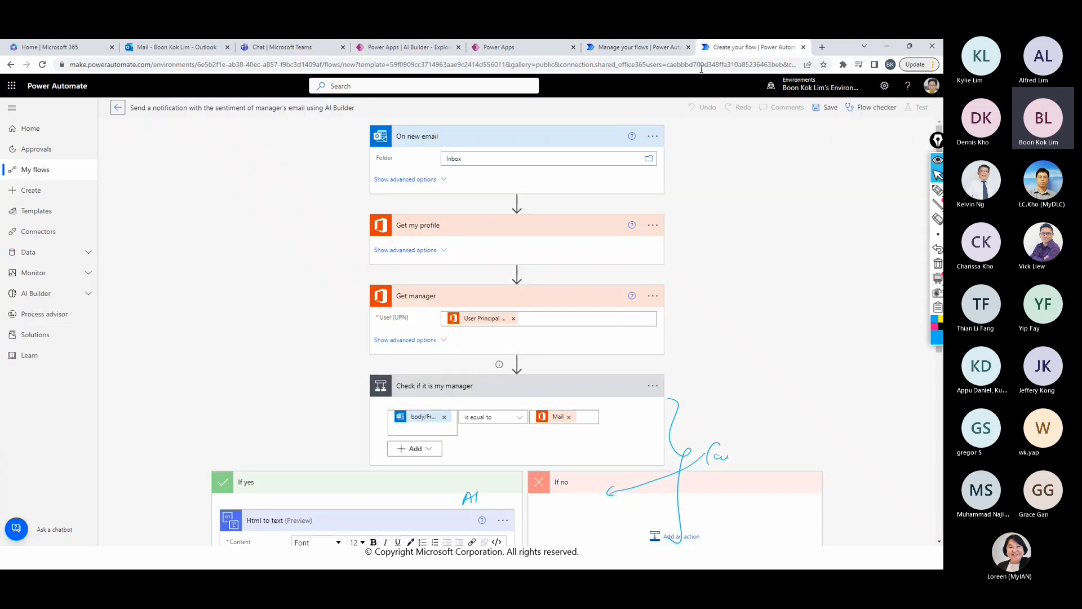
{"action": "left_click", "coordinate": [54, 178]}
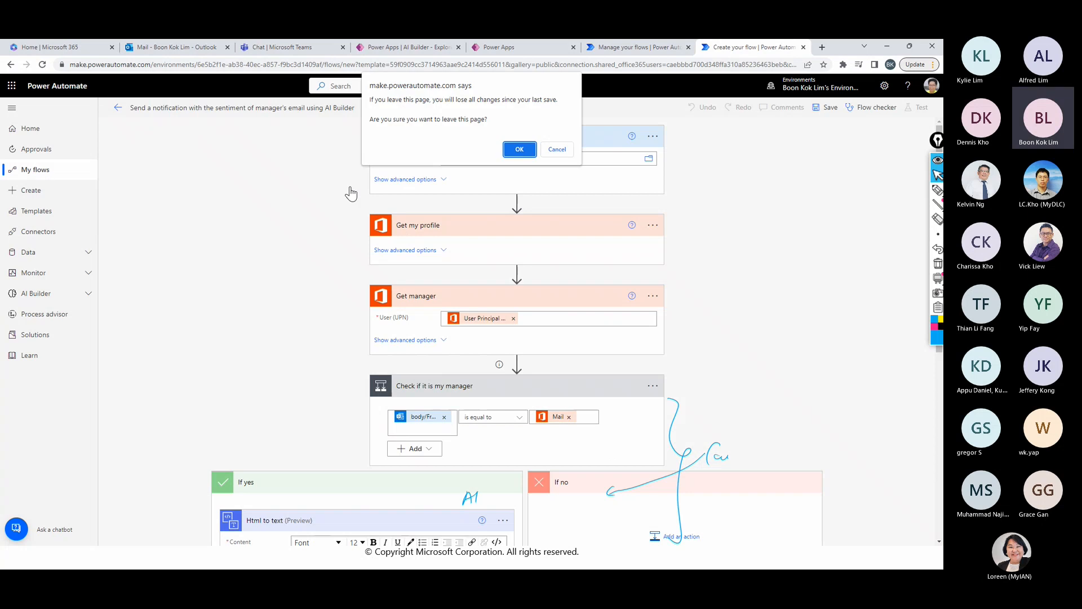
{"action": "left_click", "coordinate": [519, 158]}
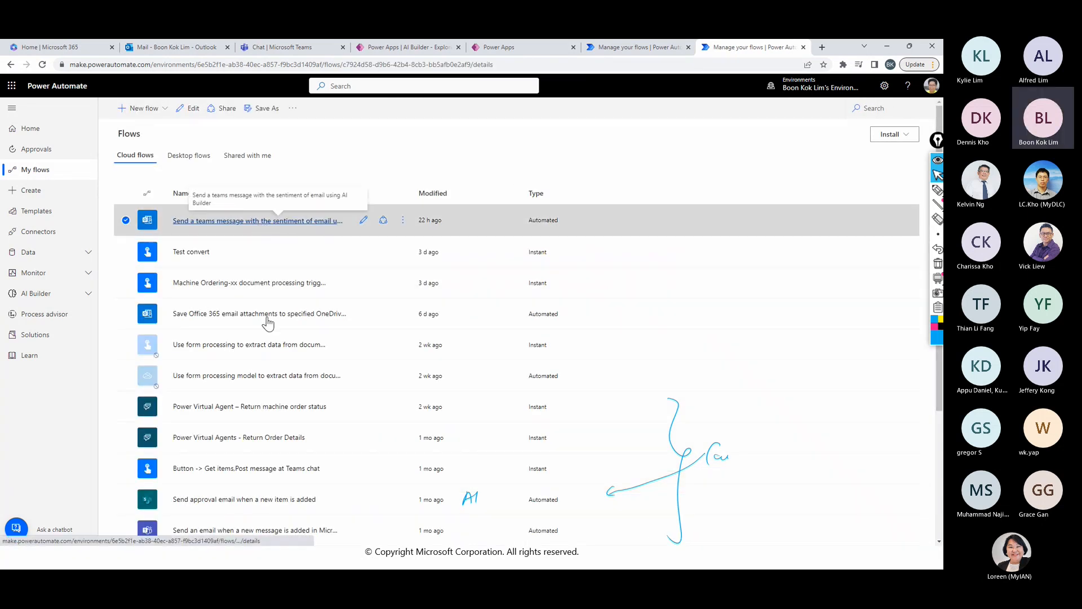
- Open "Send a teams message with the sentiment of email using AI Builder" for editing and expand its sentiment analysis and message posting actions
{"action": "left_click", "coordinate": [259, 221]}
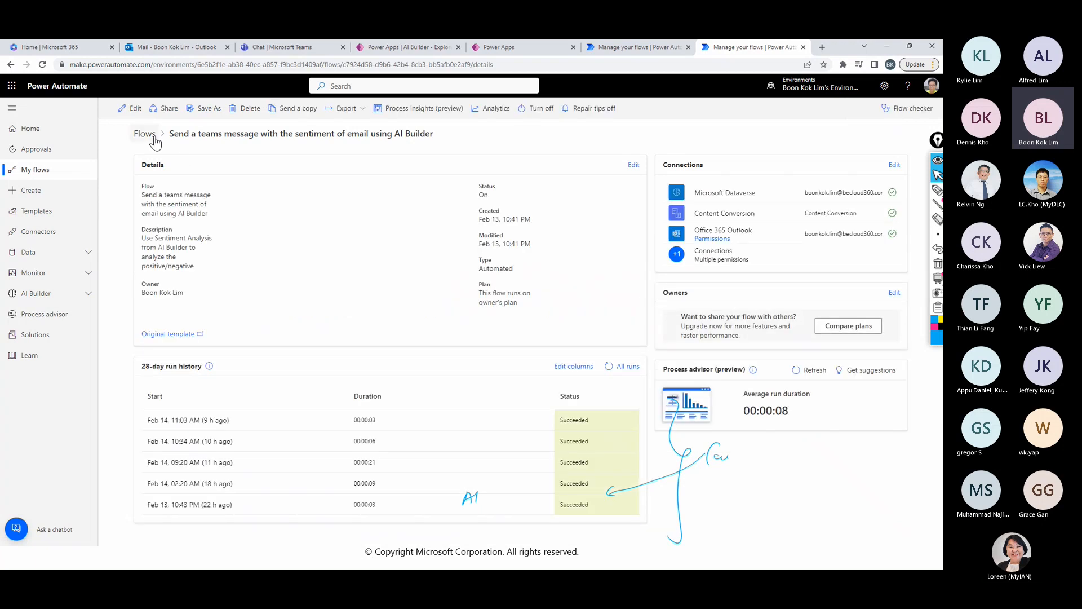
{"action": "left_click", "coordinate": [134, 112]}
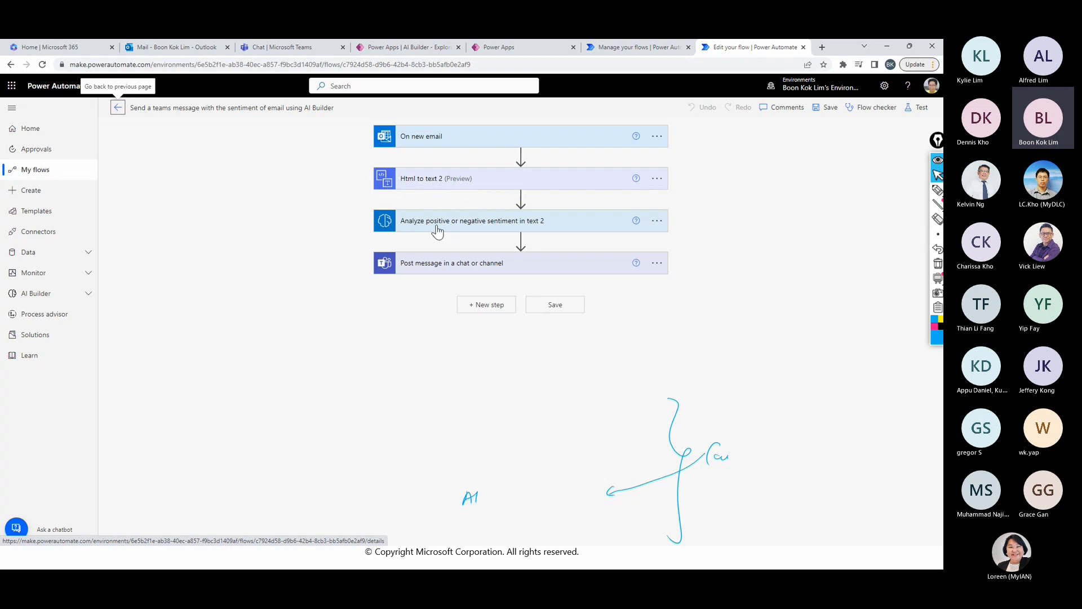
{"action": "left_click", "coordinate": [472, 226]}
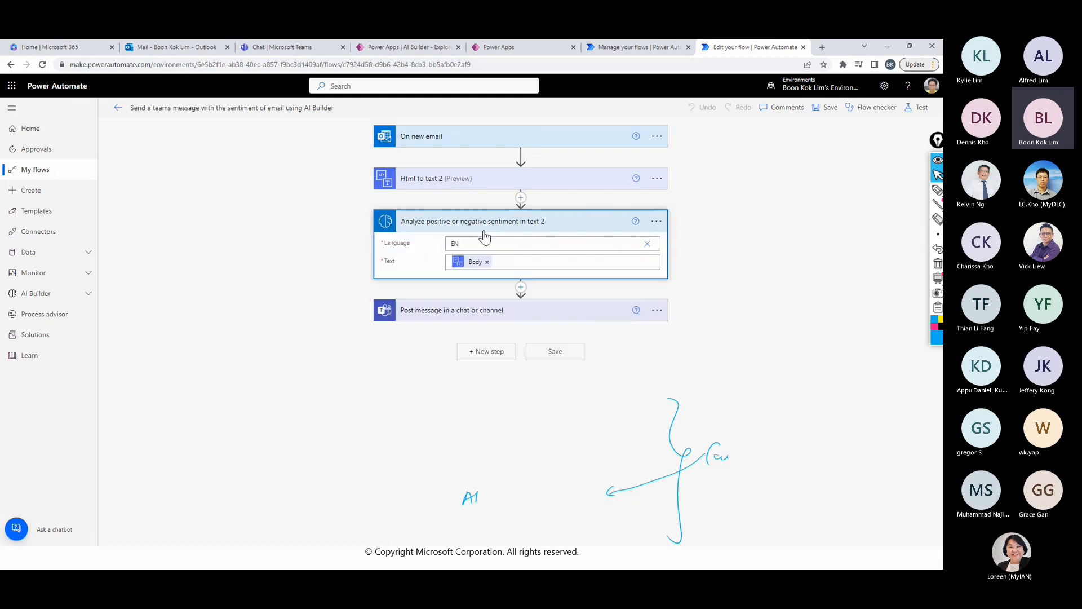
{"action": "left_click", "coordinate": [440, 321]}
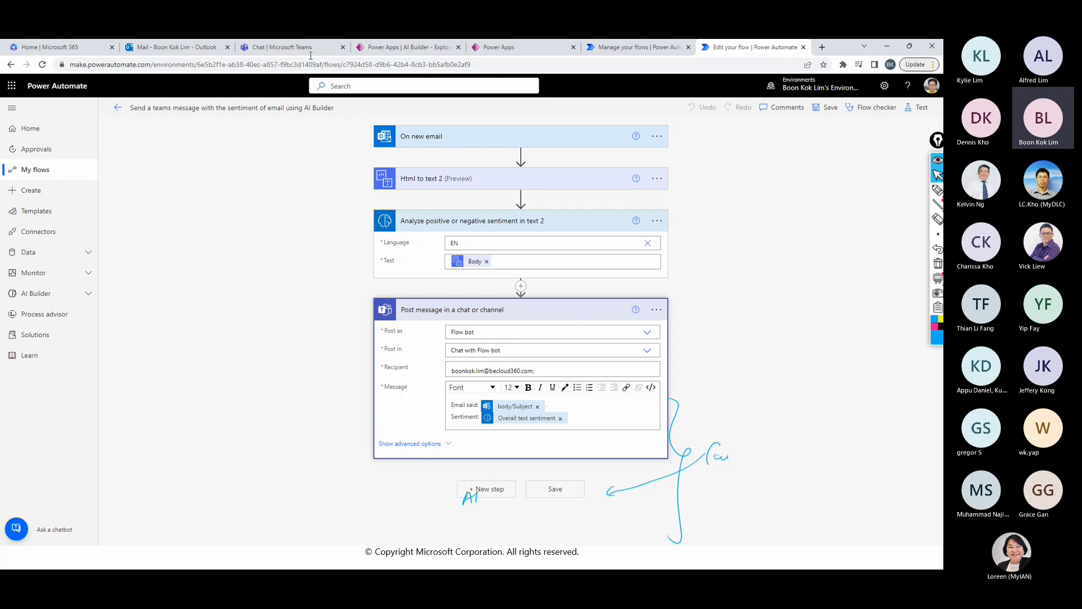
- Switch to Microsoft Teams and examine the Power Automate chat messages, comparing each email subject with its reported sentiment
{"action": "left_click", "coordinate": [291, 48]}
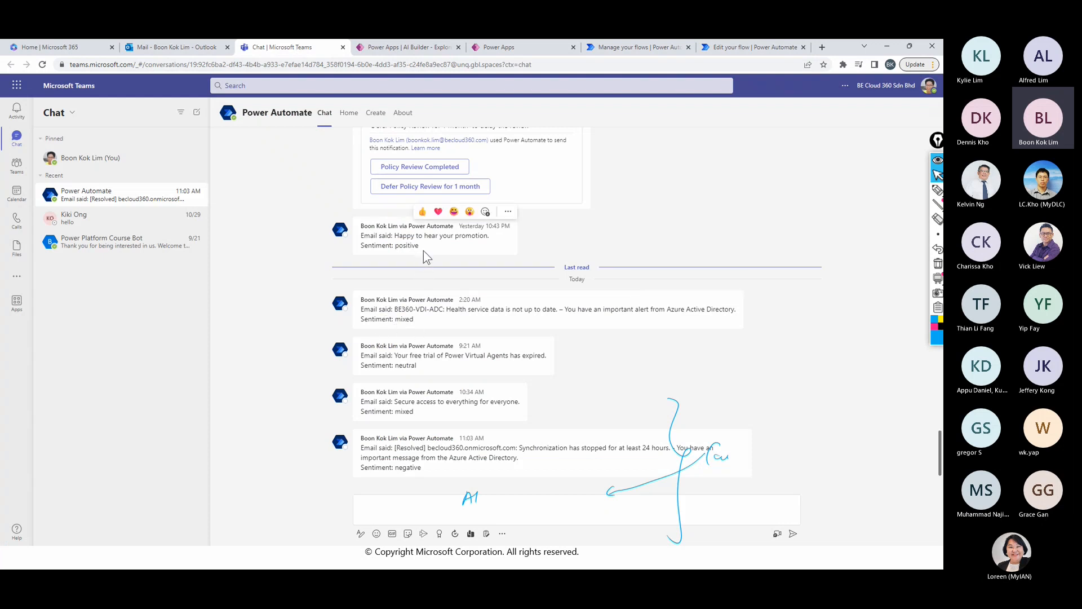
{"action": "left_click_drag", "start_coordinate": [424, 249], "coordinate": [361, 235]}
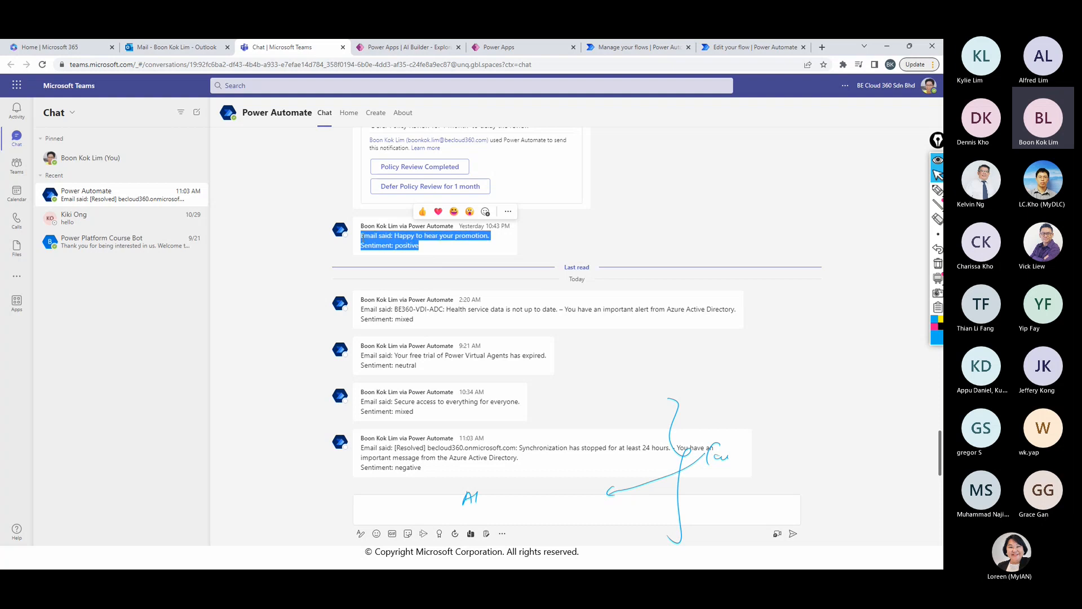
{"action": "left_click", "coordinate": [437, 251]}
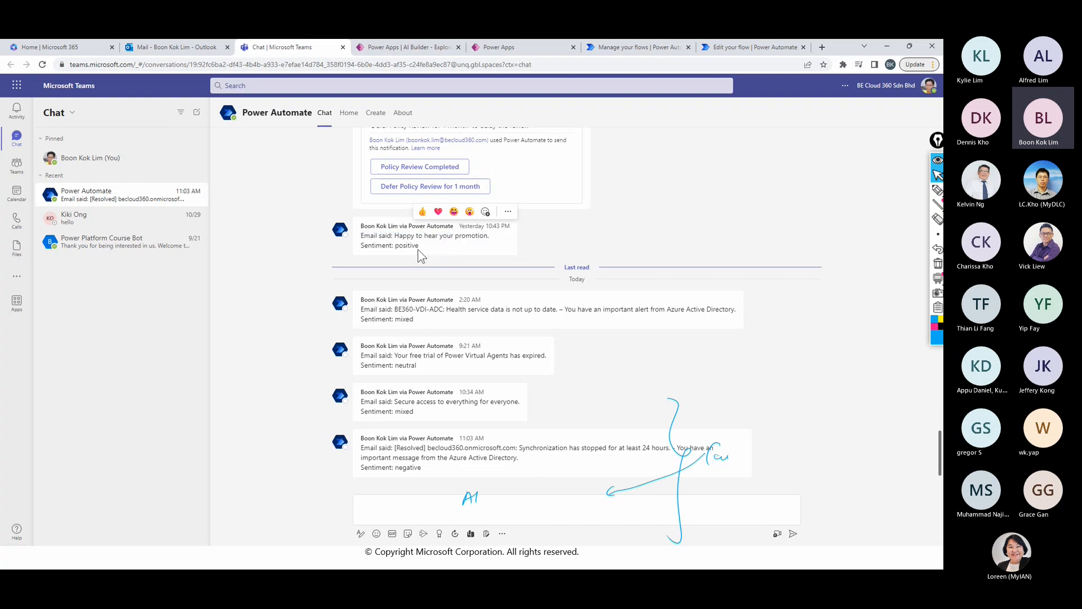
{"action": "left_click_drag", "start_coordinate": [407, 250], "coordinate": [394, 246]}
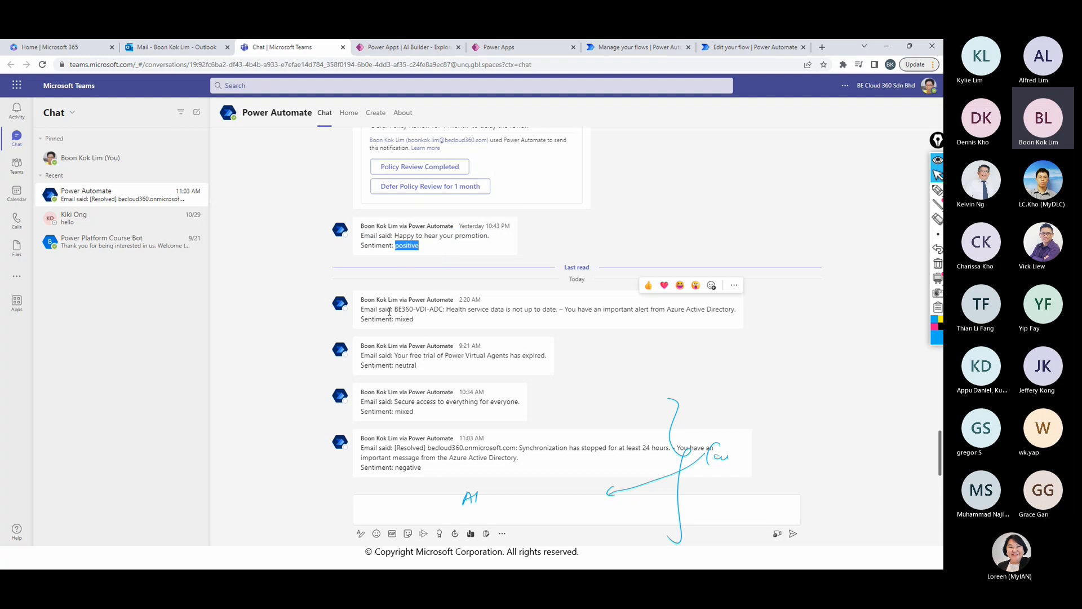
{"action": "left_click_drag", "start_coordinate": [386, 310], "coordinate": [506, 311]}
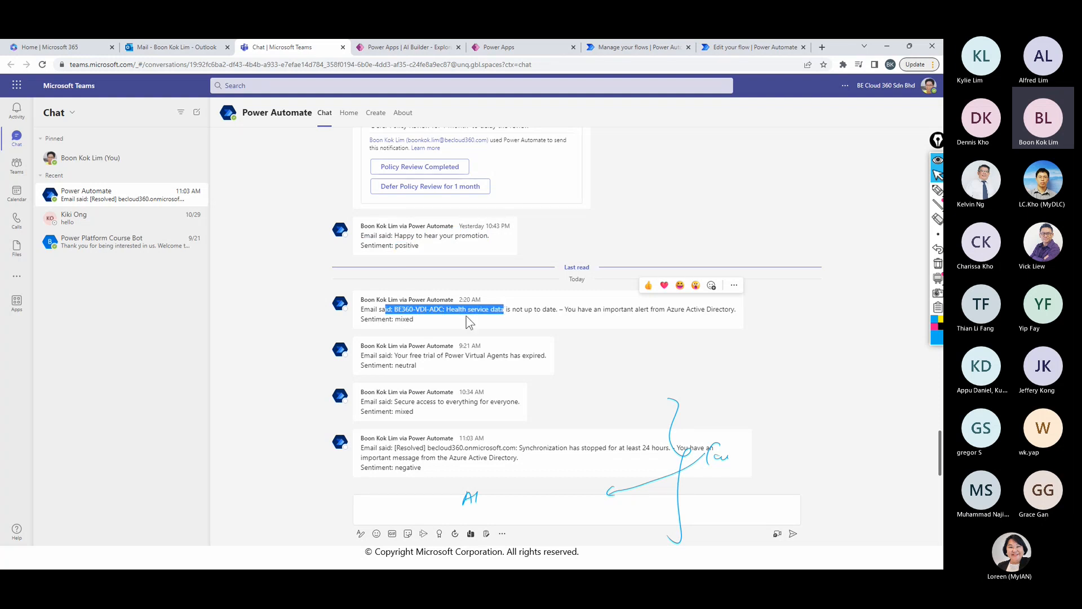
{"action": "left_click", "coordinate": [442, 320]}
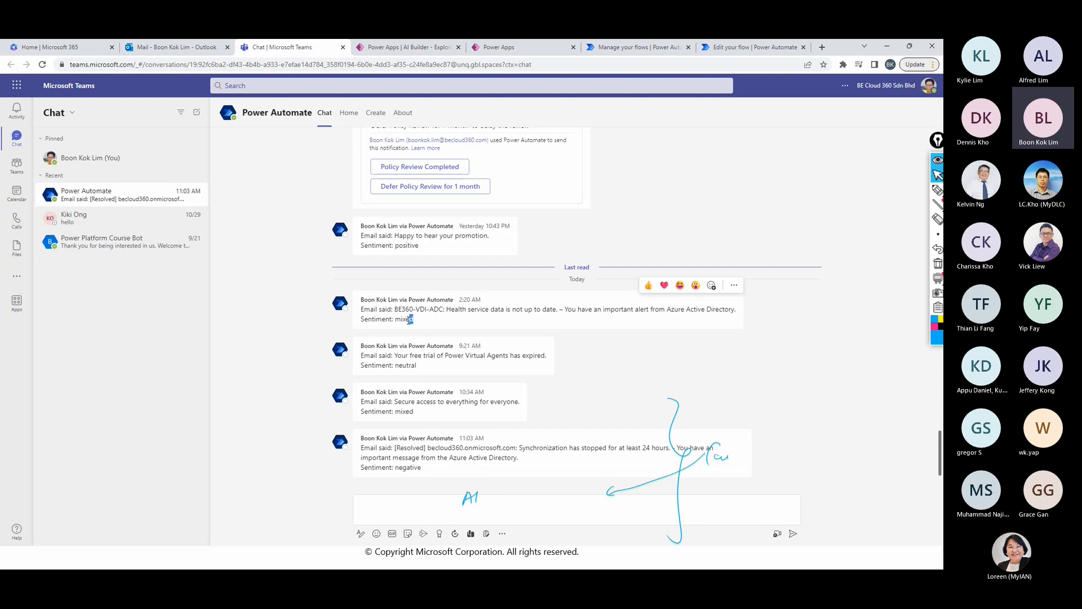
{"action": "left_click_drag", "start_coordinate": [409, 320], "coordinate": [402, 319]}
{"action": "left_click_drag", "start_coordinate": [409, 356], "coordinate": [543, 359]}
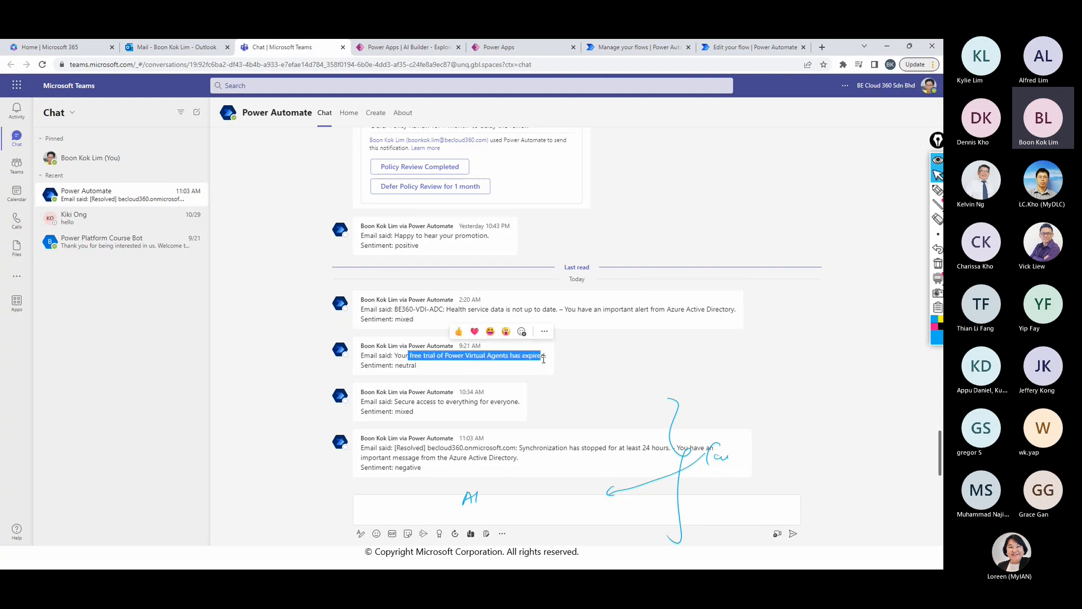
{"action": "left_click_drag", "start_coordinate": [436, 373], "coordinate": [386, 366]}
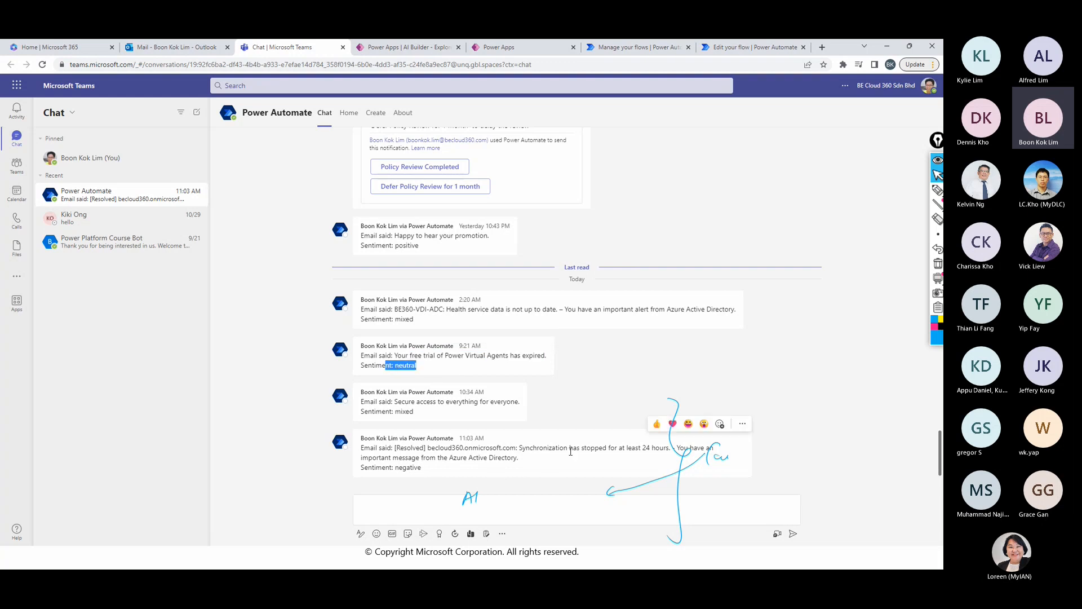
{"action": "left_click_drag", "start_coordinate": [569, 449], "coordinate": [648, 449]}
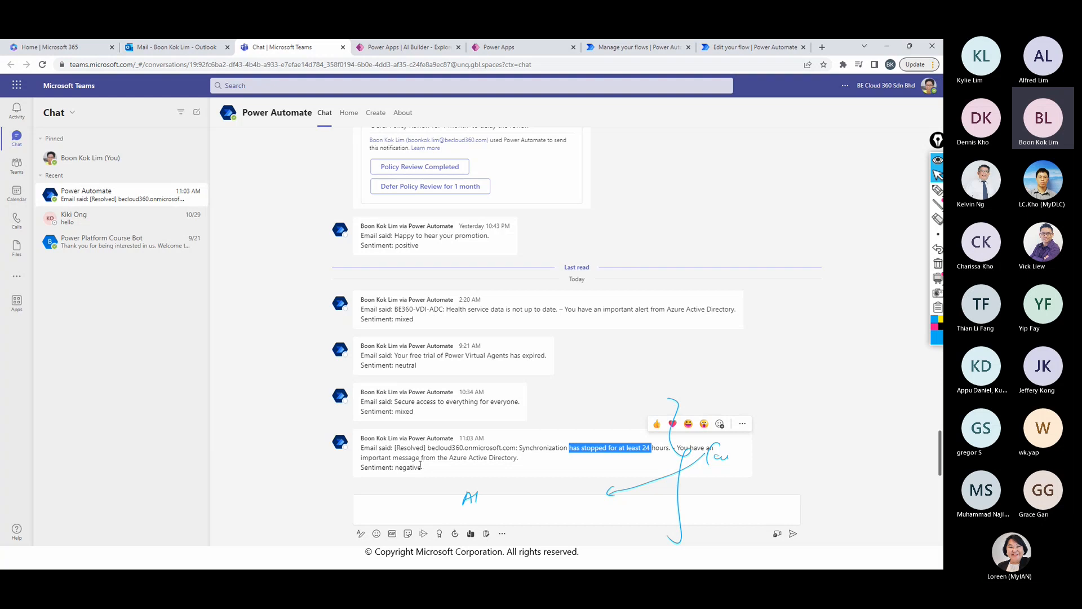
{"action": "left_click_drag", "start_coordinate": [421, 467], "coordinate": [395, 468]}
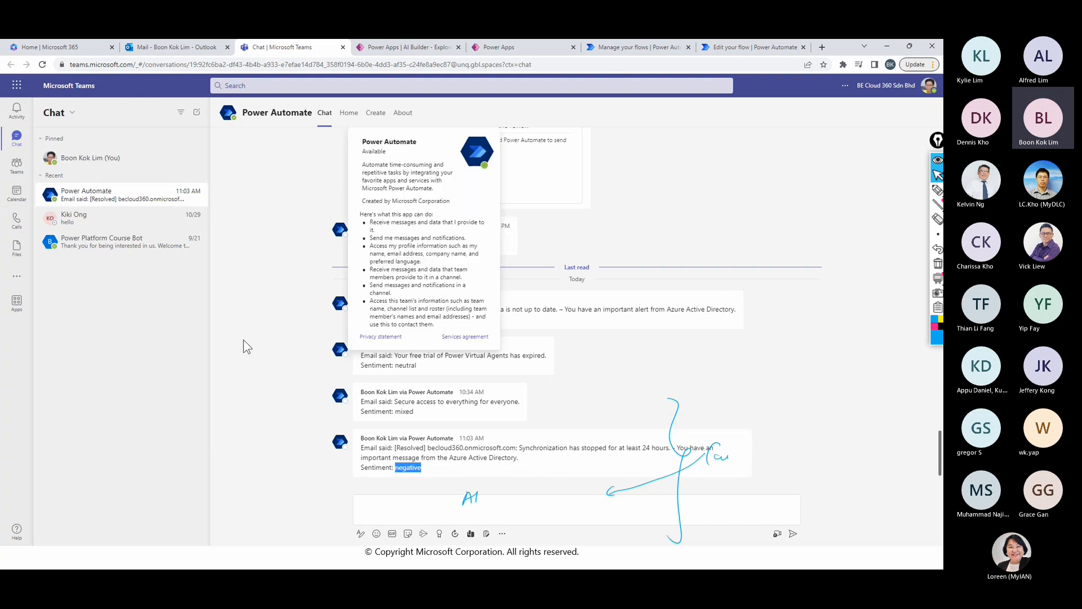
{"action": "key", "text": "alt+Tab"}
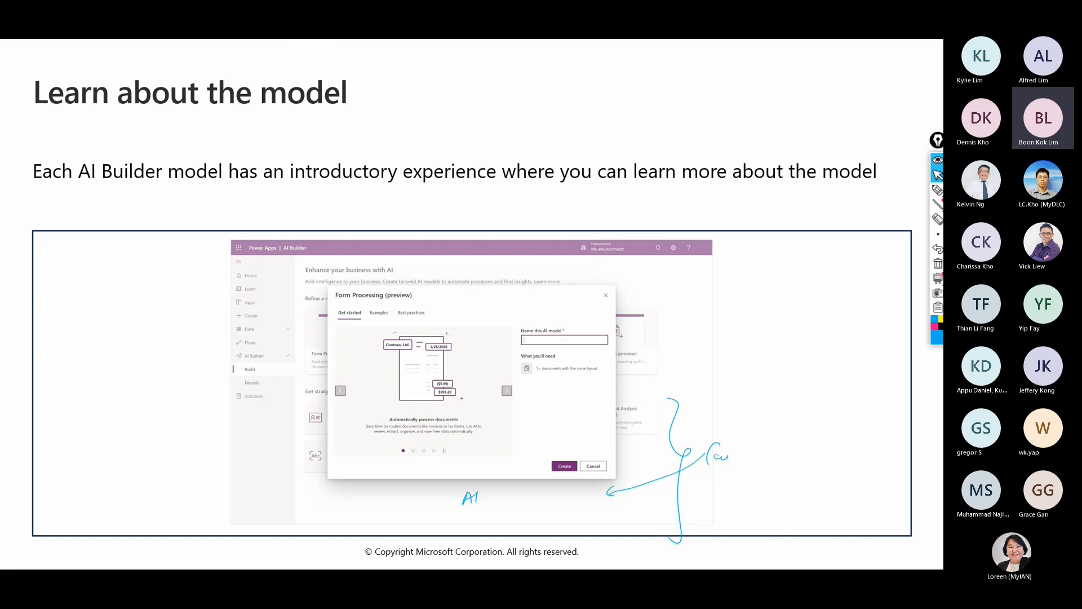
{"action": "key", "text": "Right"}
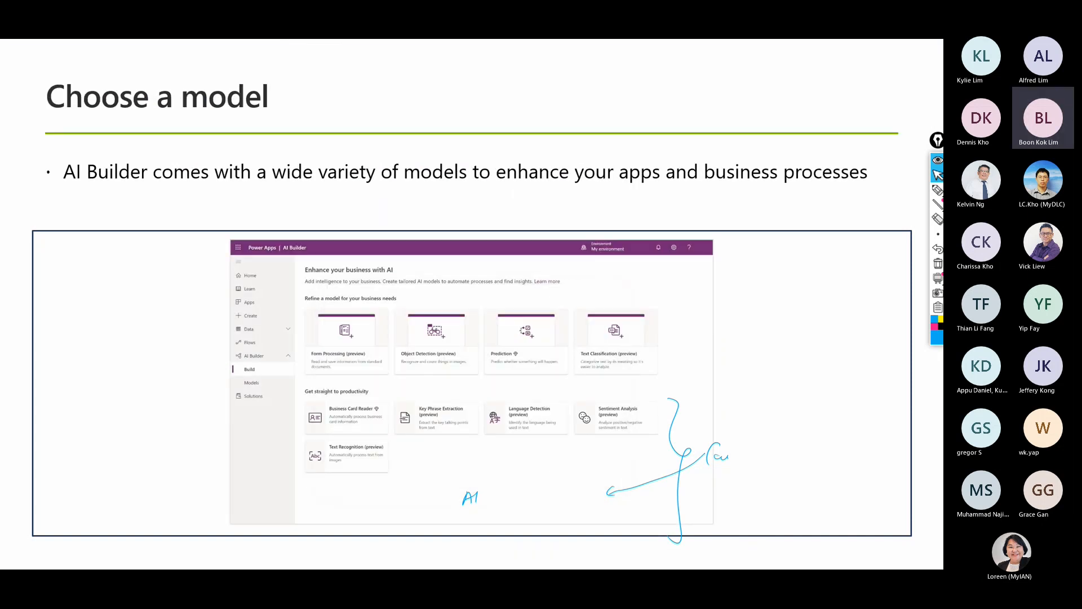
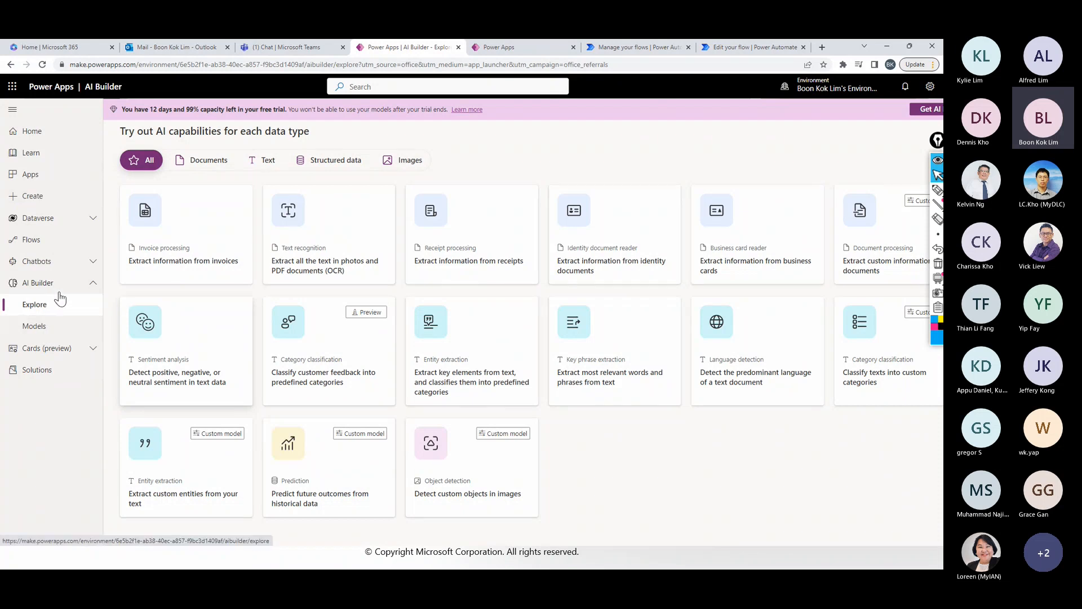
- Open the Dataverse connections, start a new connection and browse the available connectors, examining which ones are marked Premium
{"action": "left_click", "coordinate": [90, 217]}
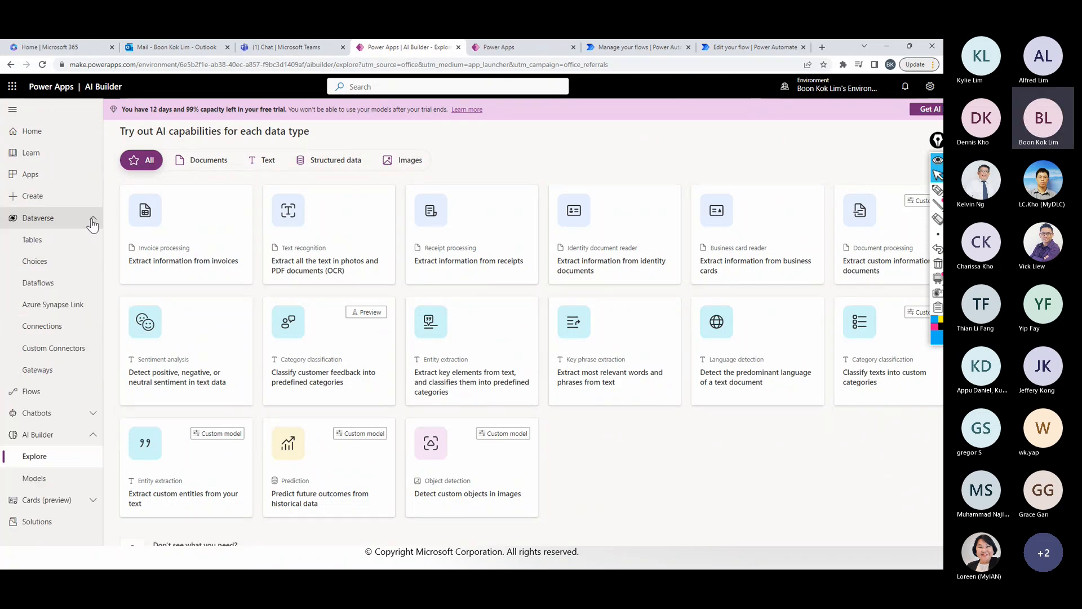
{"action": "left_click", "coordinate": [52, 332]}
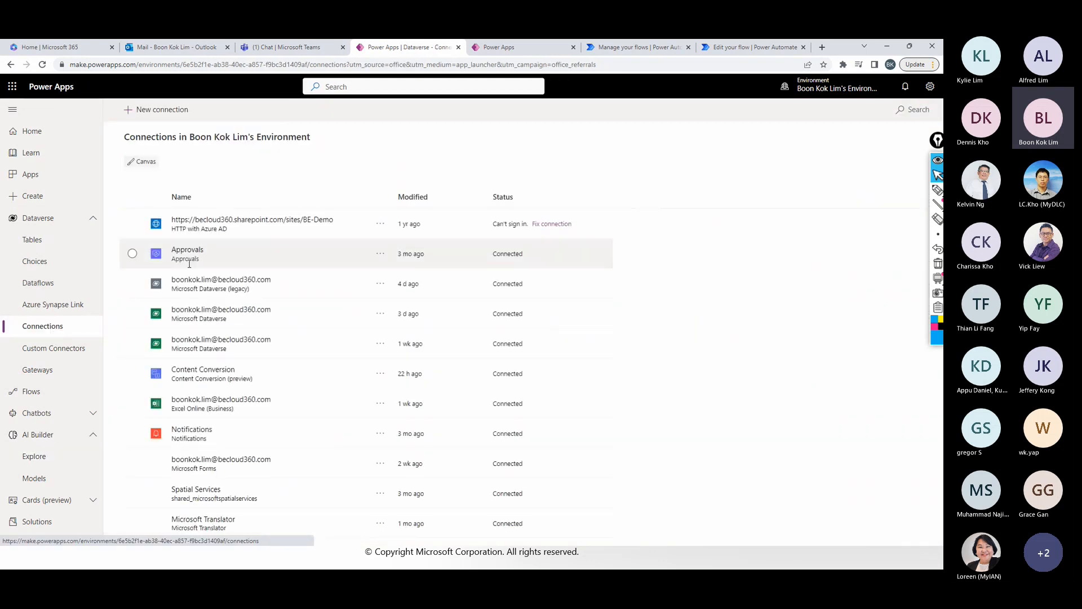
{"action": "left_click", "coordinate": [161, 115]}
{"action": "scroll", "coordinate": [317, 421], "scroll_direction": "down", "scroll_amount": 5}
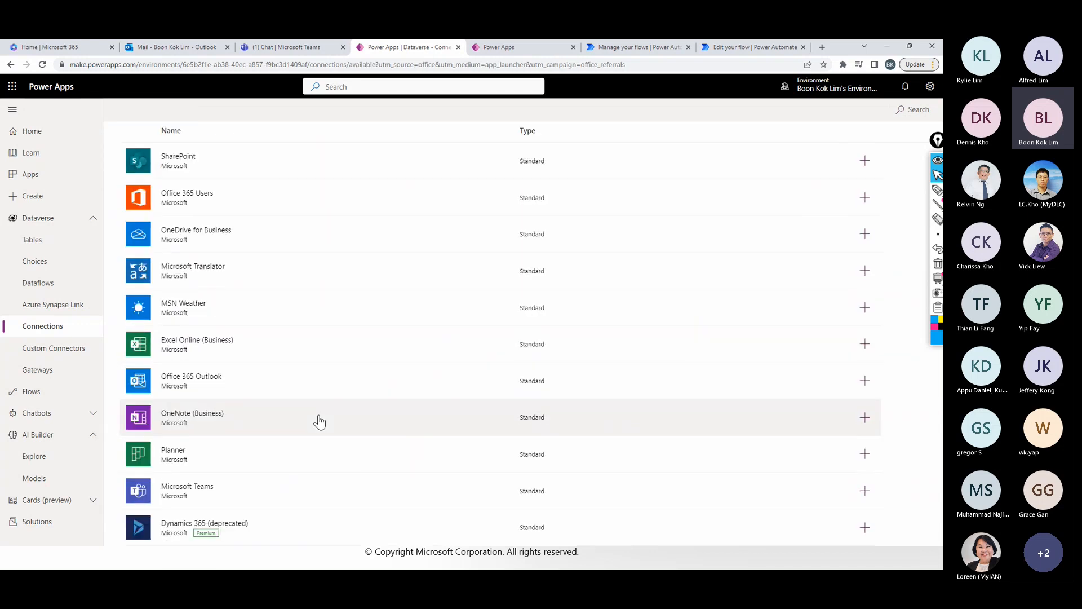
{"action": "scroll", "coordinate": [320, 421], "scroll_direction": "down", "scroll_amount": 2}
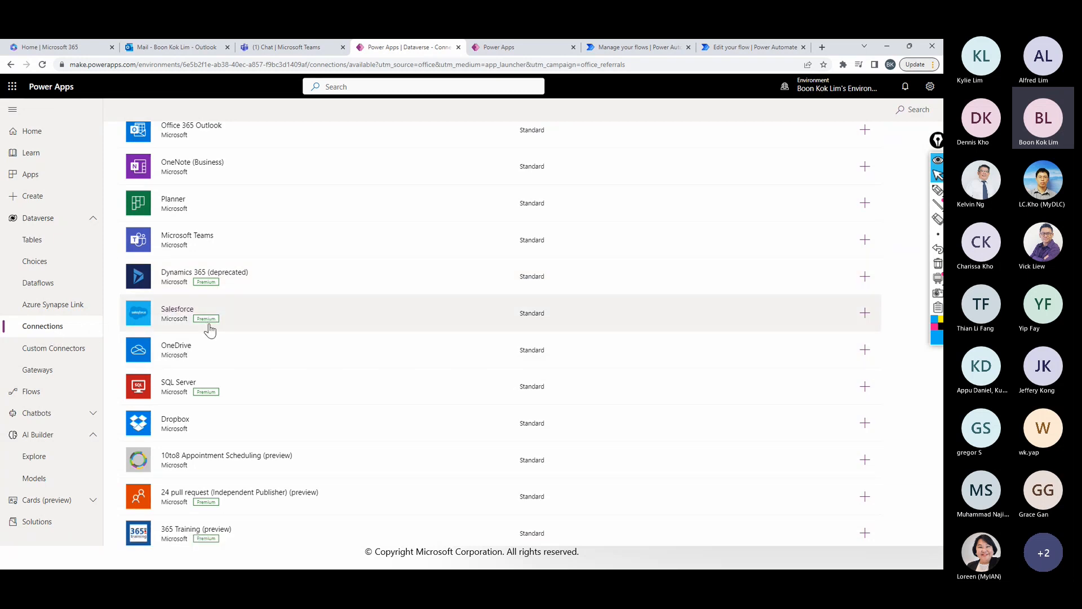
{"action": "scroll", "coordinate": [207, 395], "scroll_direction": "down", "scroll_amount": 2}
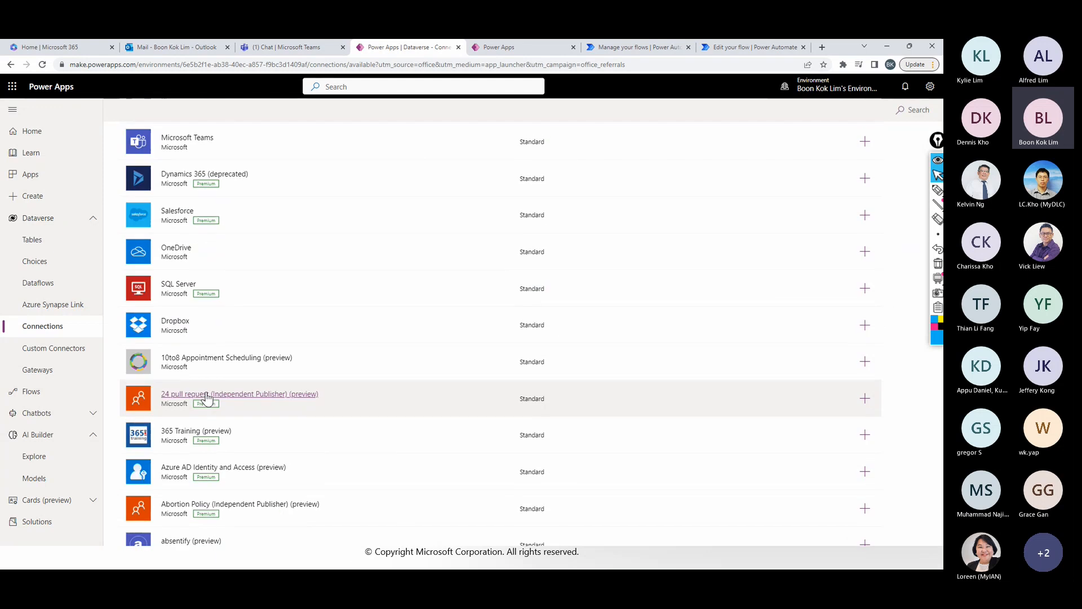
{"action": "scroll", "coordinate": [211, 451], "scroll_direction": "down", "scroll_amount": 3}
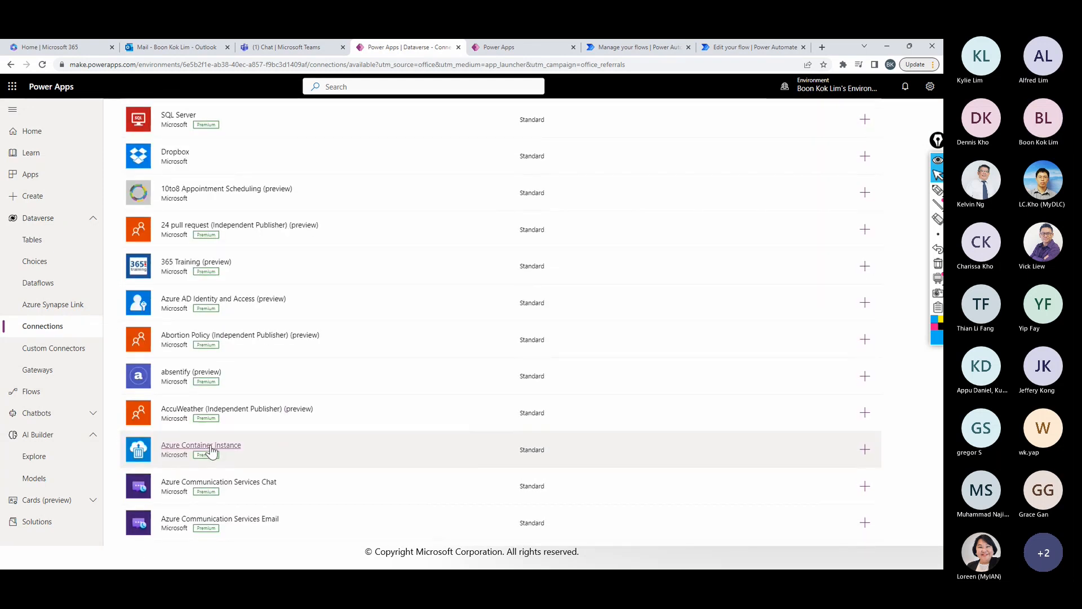
{"action": "scroll", "coordinate": [209, 448], "scroll_direction": "up", "scroll_amount": 4}
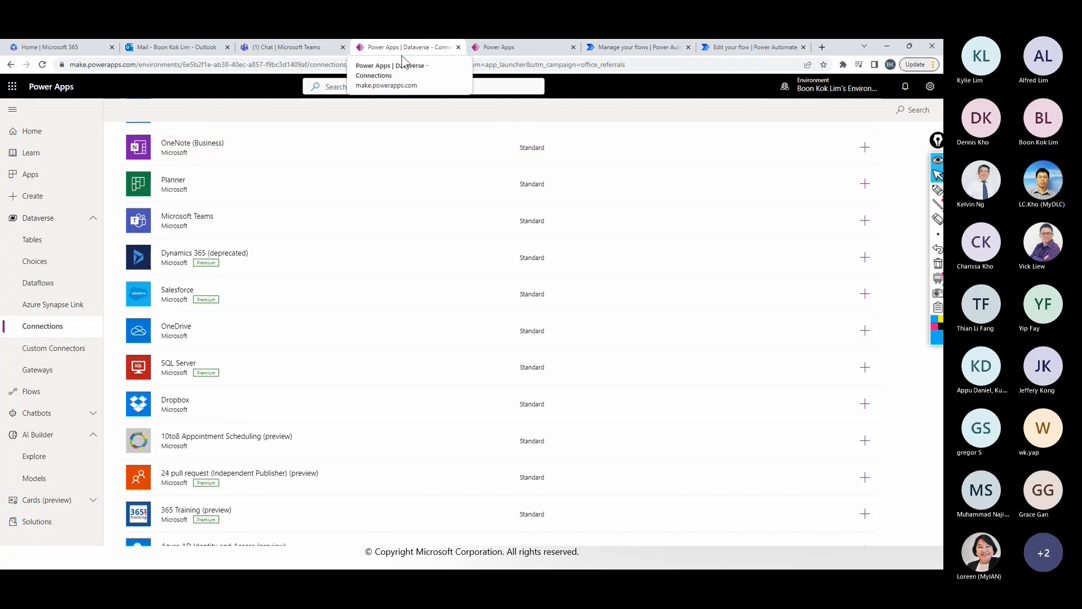
- Switch to the sentiment analysis app in Power Apps, examine the licenses and expiry date under the account's plans, and close the overview
{"action": "left_click", "coordinate": [495, 47]}
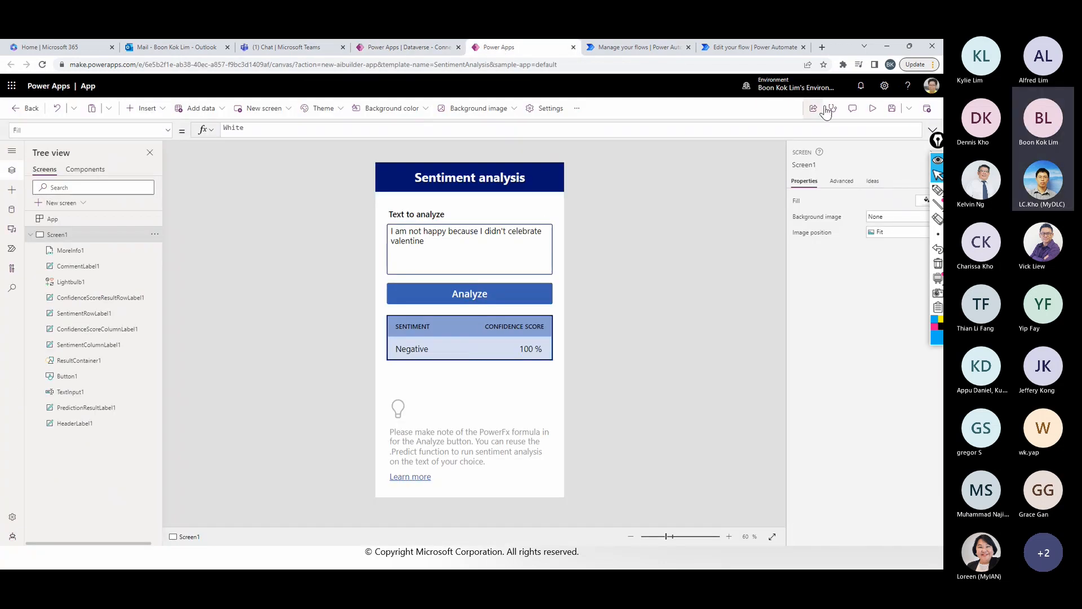
{"action": "left_click", "coordinate": [884, 86]}
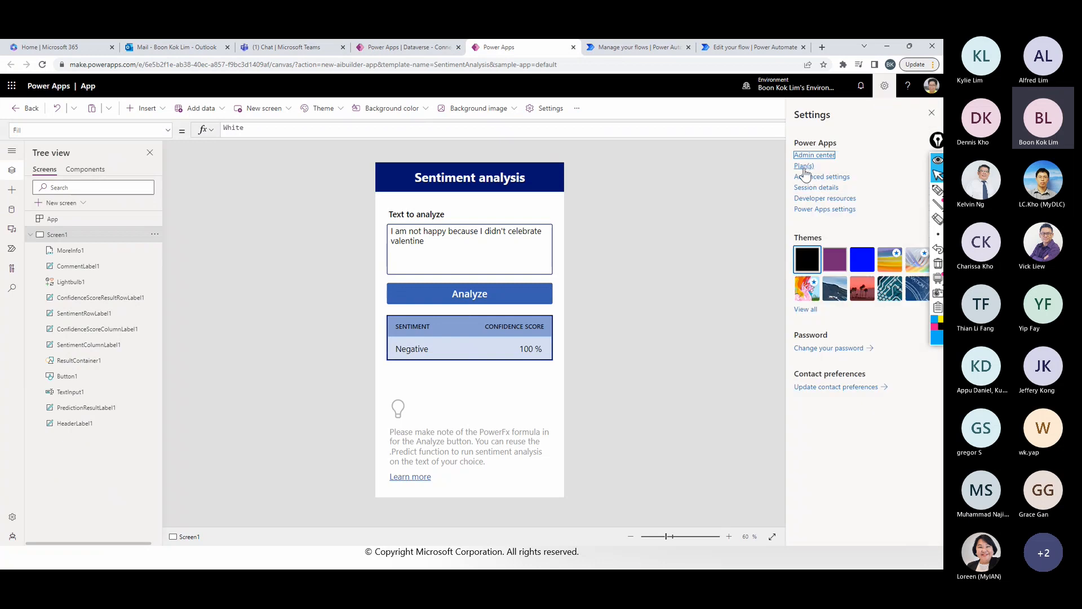
{"action": "left_click", "coordinate": [885, 88]}
{"action": "left_click", "coordinate": [886, 88]}
{"action": "left_click", "coordinate": [807, 167]}
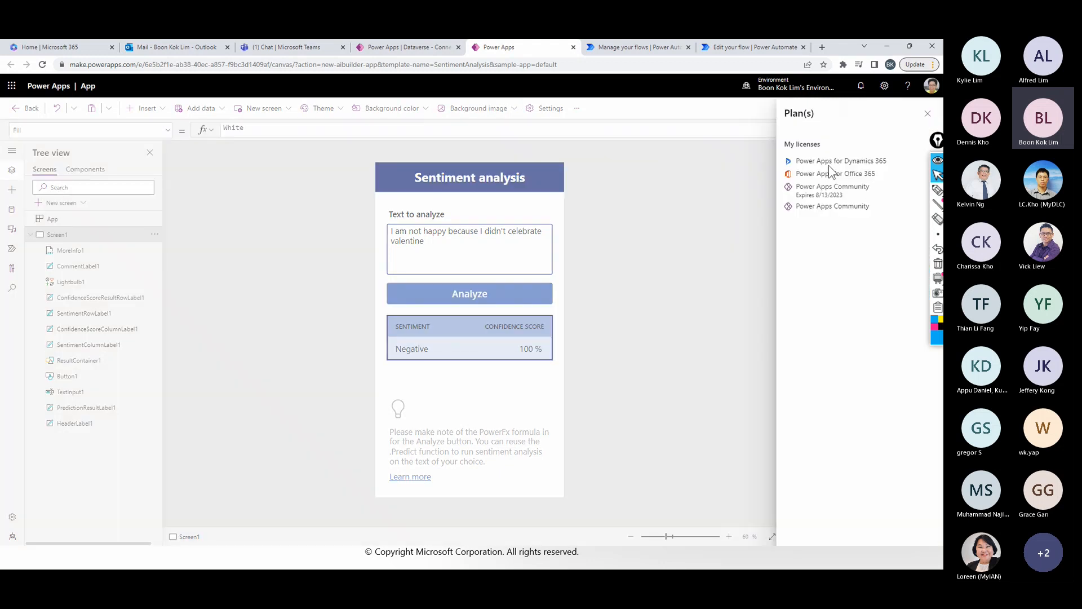
{"action": "left_click_drag", "start_coordinate": [794, 162], "coordinate": [851, 249]}
{"action": "left_click", "coordinate": [844, 251]}
{"action": "left_click_drag", "start_coordinate": [822, 190], "coordinate": [794, 197]}
{"action": "left_click", "coordinate": [868, 208]}
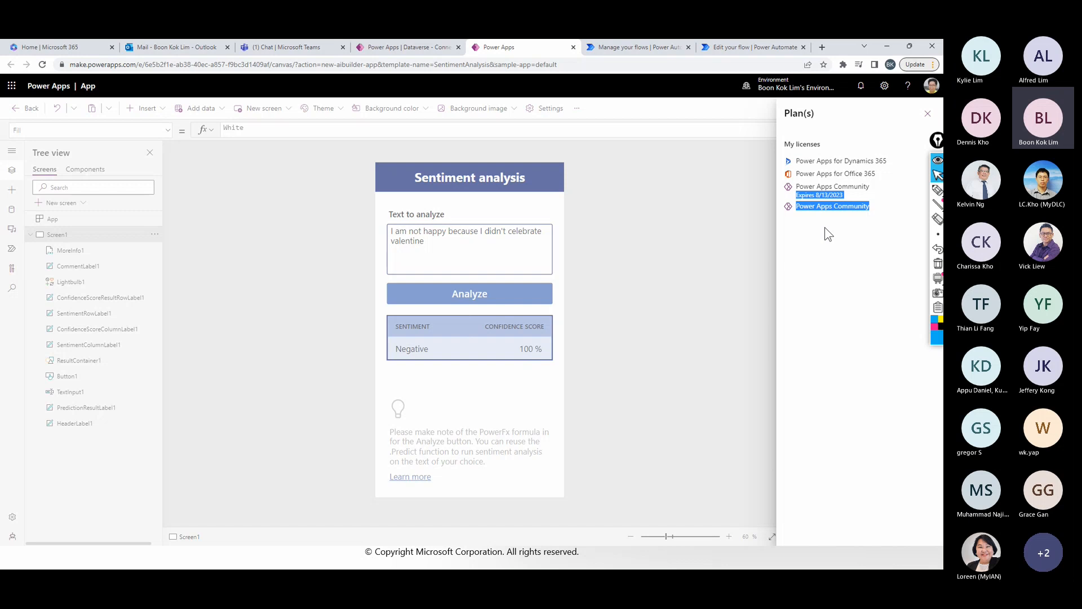
{"action": "left_click", "coordinate": [928, 113]}
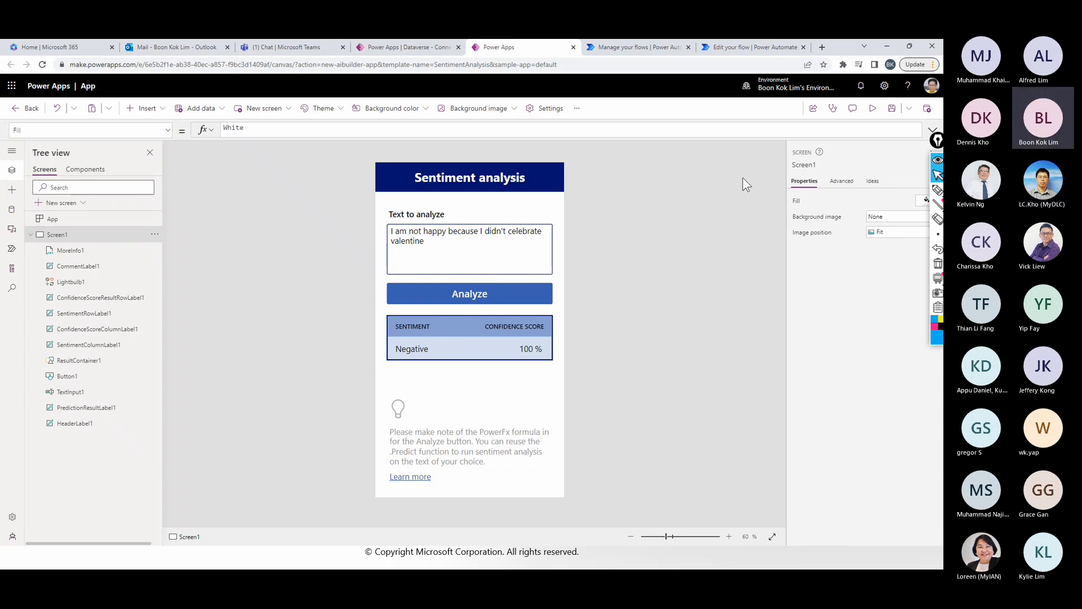
- Open a new browser tab, return to Power Automate, close the sentiment analysis model details and examine the account's licenses and capabilities
{"action": "left_click", "coordinate": [822, 47]}
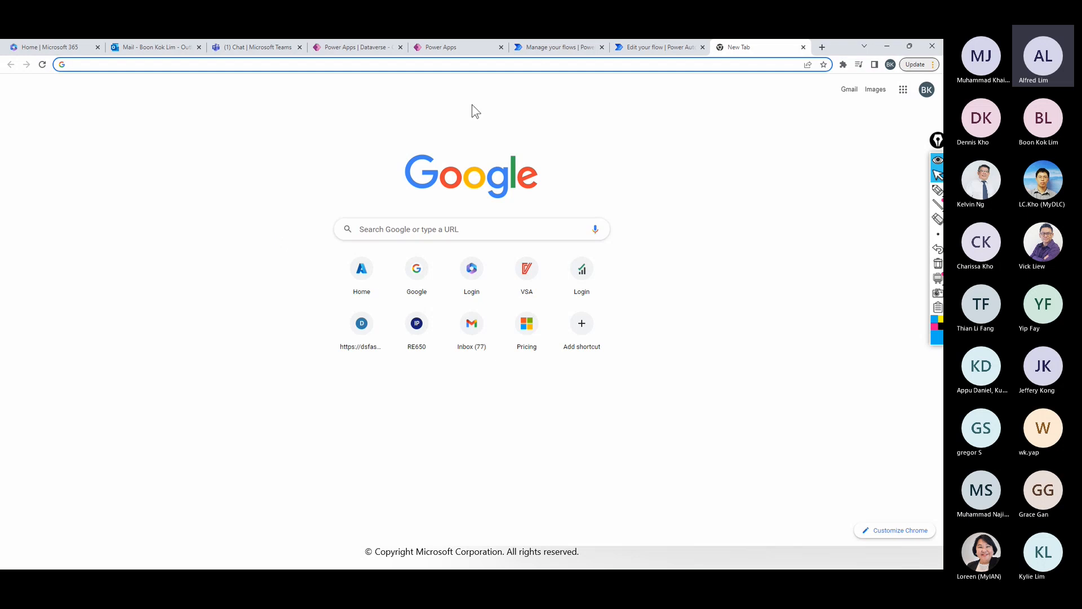
{"action": "left_click", "coordinate": [550, 49]}
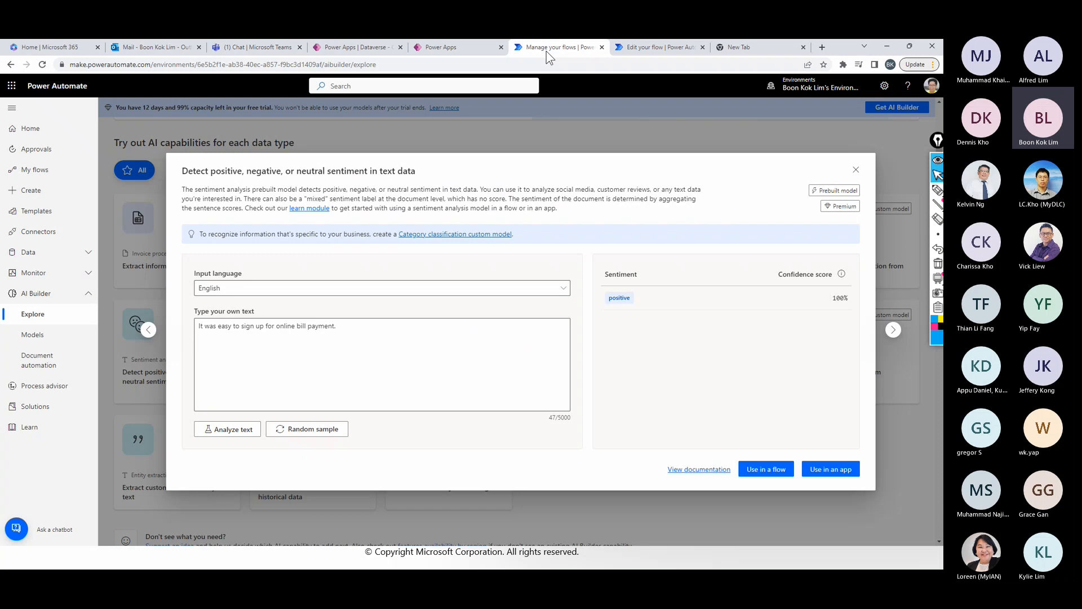
{"action": "left_click", "coordinate": [855, 170]}
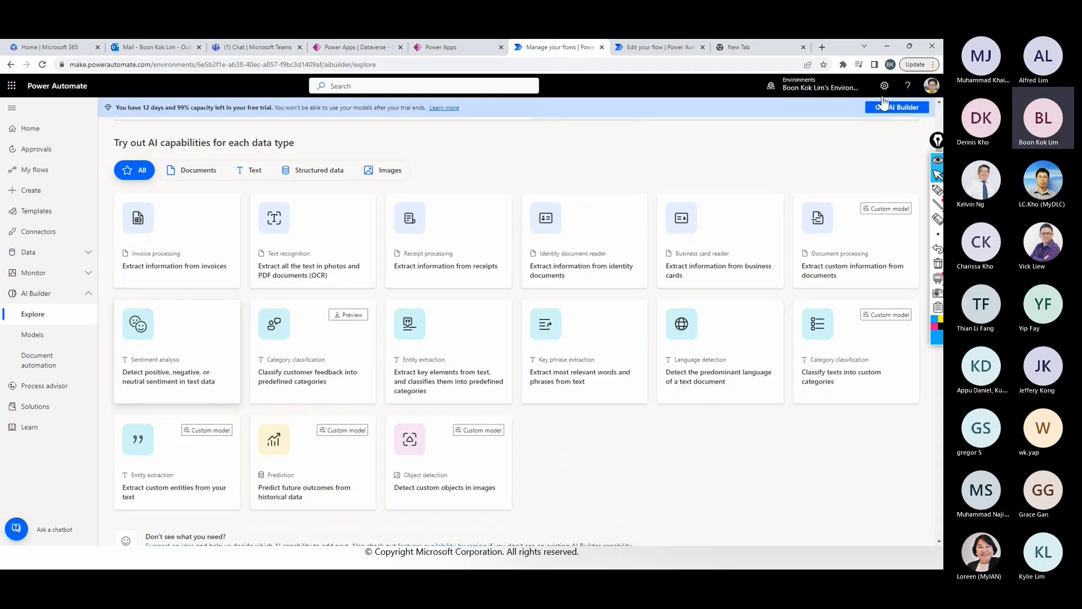
{"action": "left_click", "coordinate": [884, 86]}
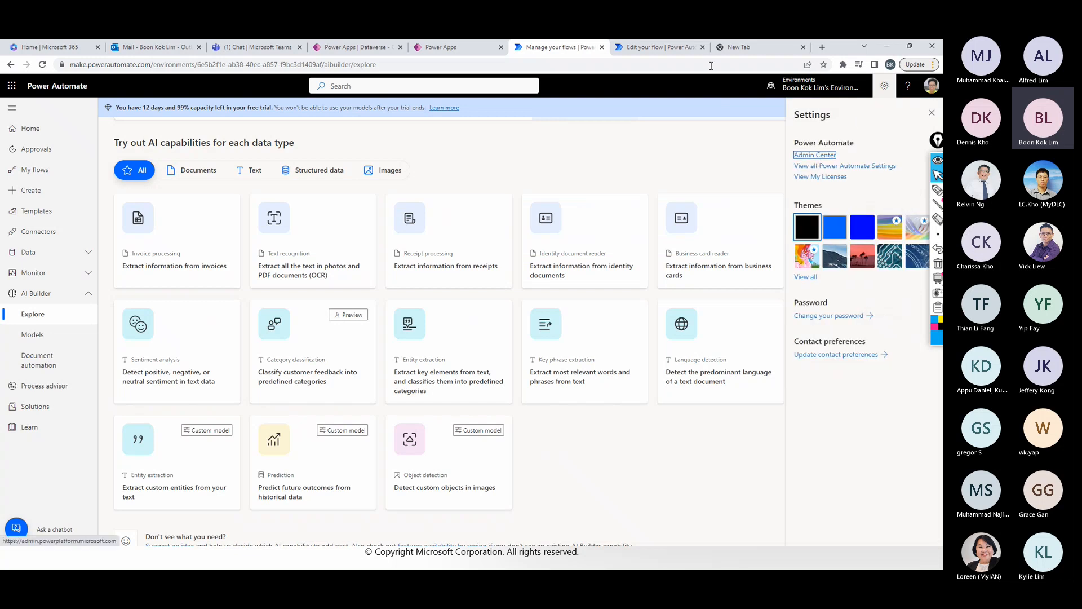
{"action": "left_click", "coordinate": [829, 178]}
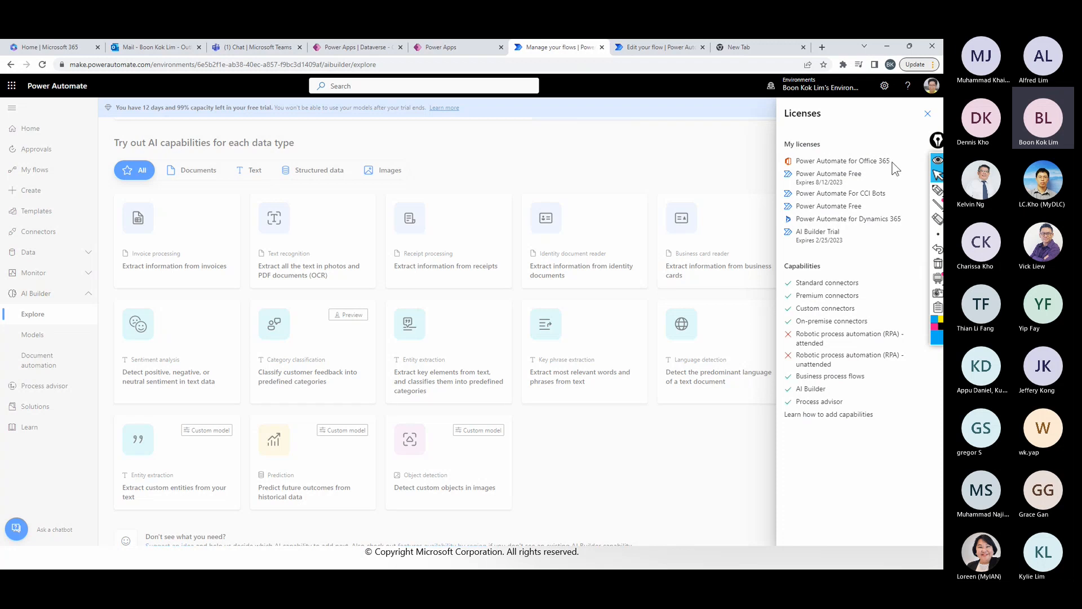
{"action": "left_click_drag", "start_coordinate": [890, 164], "coordinate": [861, 164]}
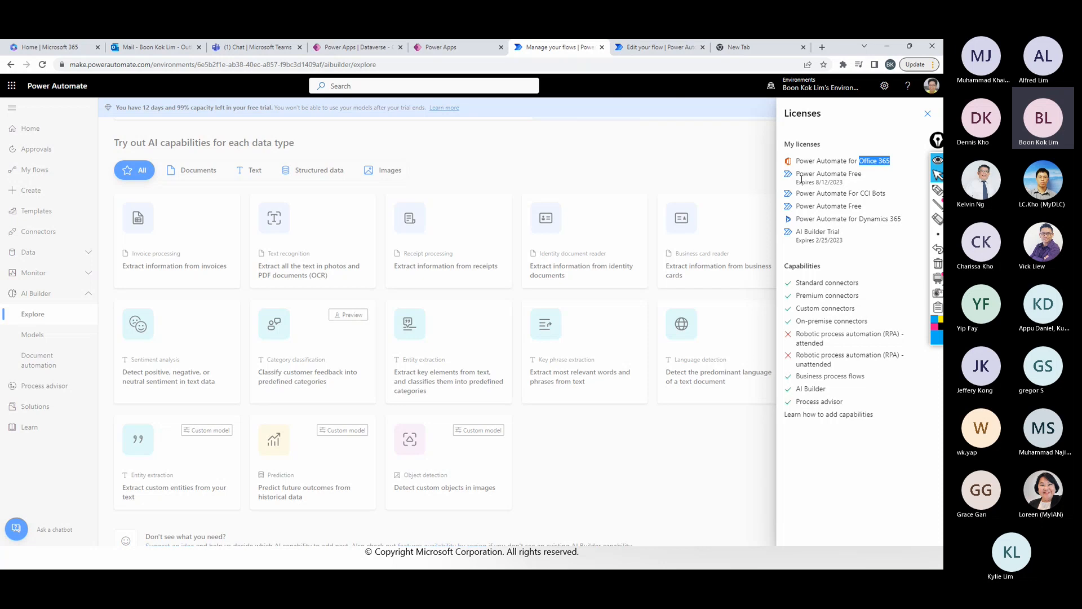
- Return to Power Apps and view the recommended Dataverse tables
{"action": "left_click", "coordinate": [353, 47]}
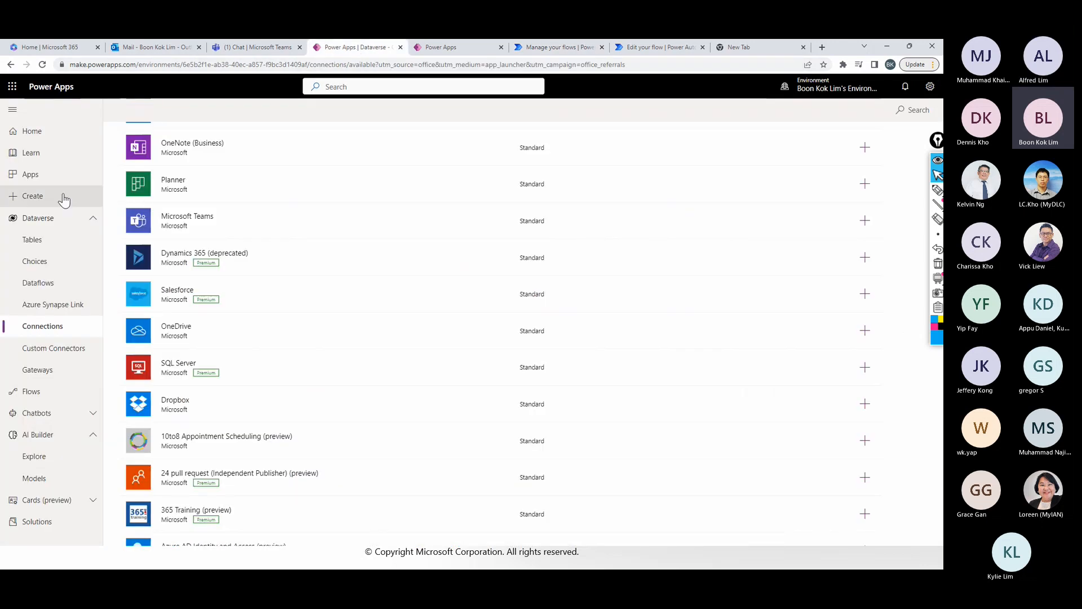
{"action": "left_click", "coordinate": [32, 244]}
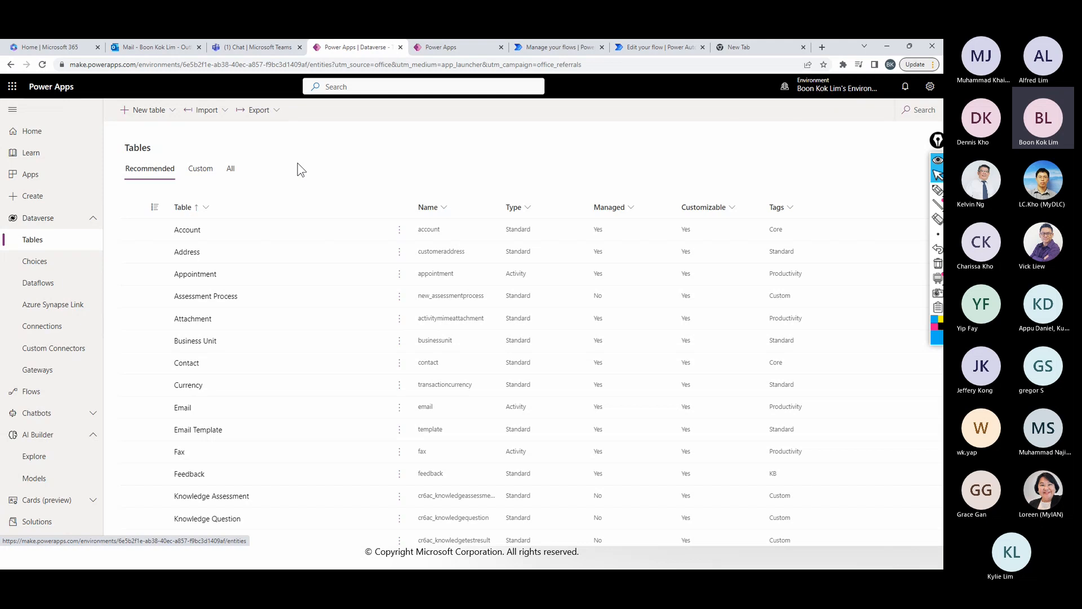
- Search Google for "power apps plan" in the new browser tab and open the Power Apps pricing page
{"action": "left_click", "coordinate": [756, 50]}
{"action": "left_click", "coordinate": [487, 67]}
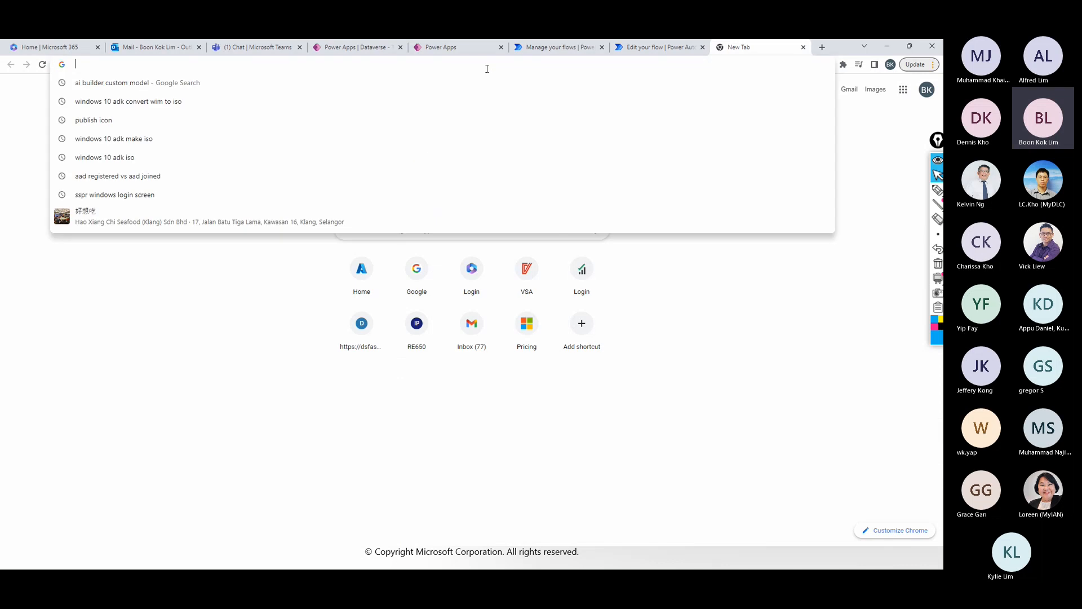
{"action": "type", "text": "goo"}
{"action": "key", "text": "Return"}
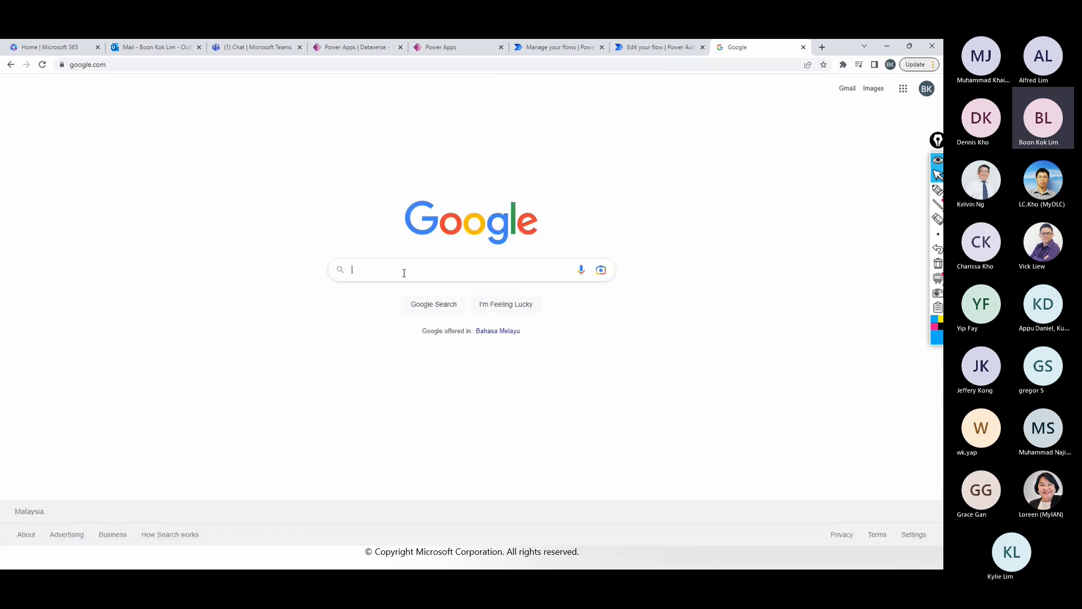
{"action": "type", "text": "power ao"}
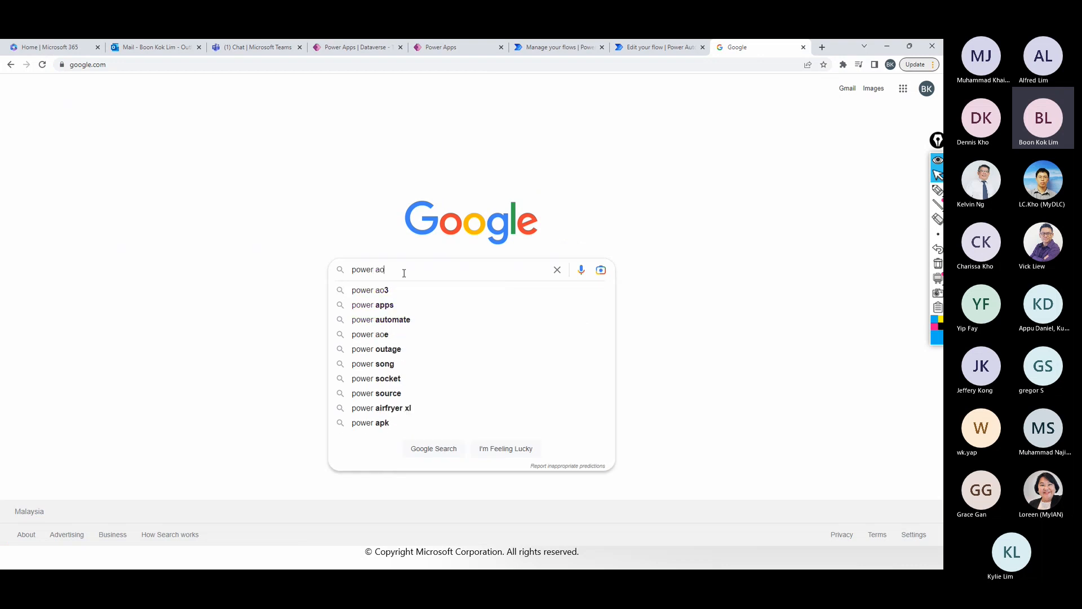
{"action": "key", "text": "BackSpace"}
{"action": "type", "text": "pps pla"}
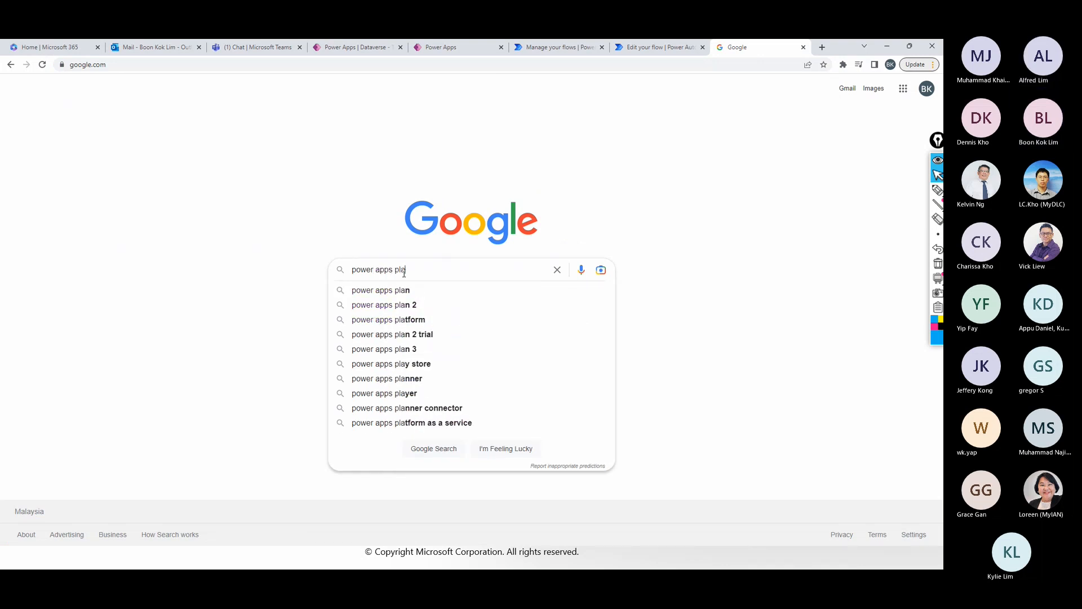
{"action": "type", "text": "n"}
{"action": "key", "text": "Return"}
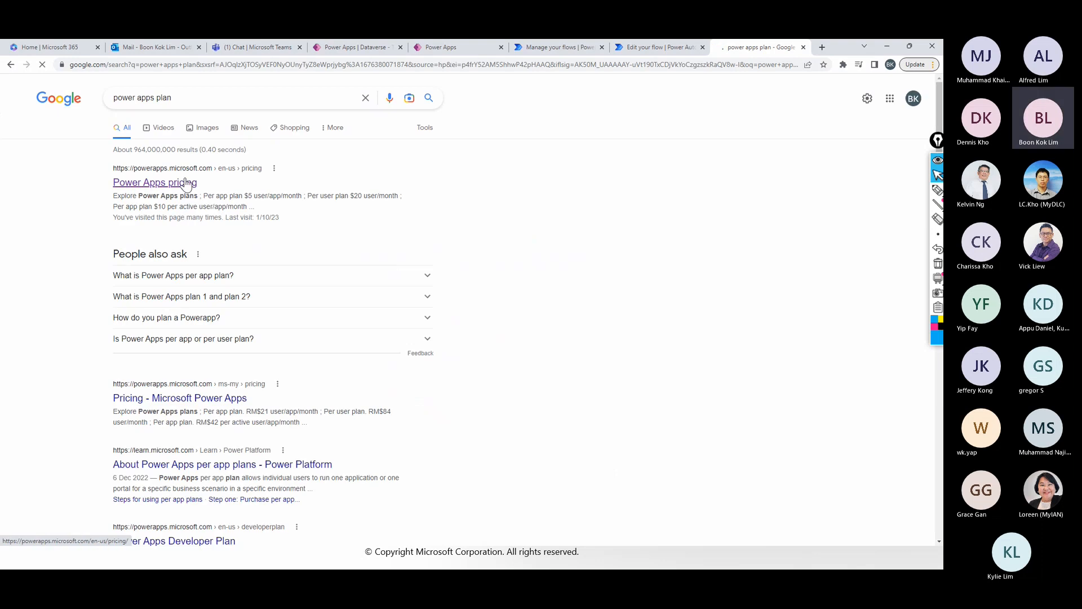
{"action": "left_click", "coordinate": [186, 182]}
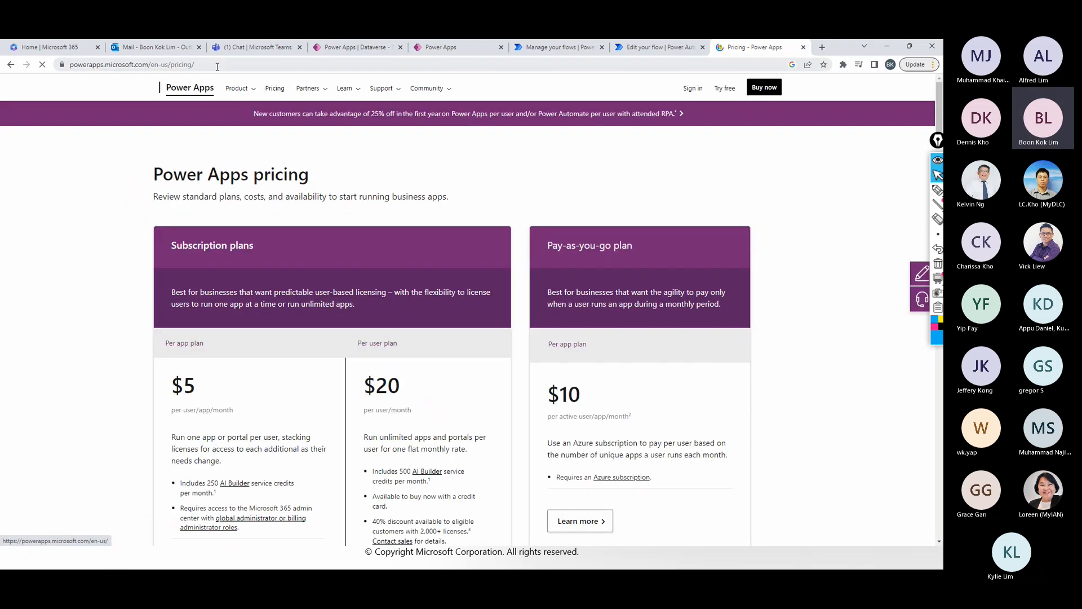
- Examine the subscription plans and enlarge the page, highlighting the per app plan's price and its per user/app/month terms
{"action": "left_click", "coordinate": [217, 66]}
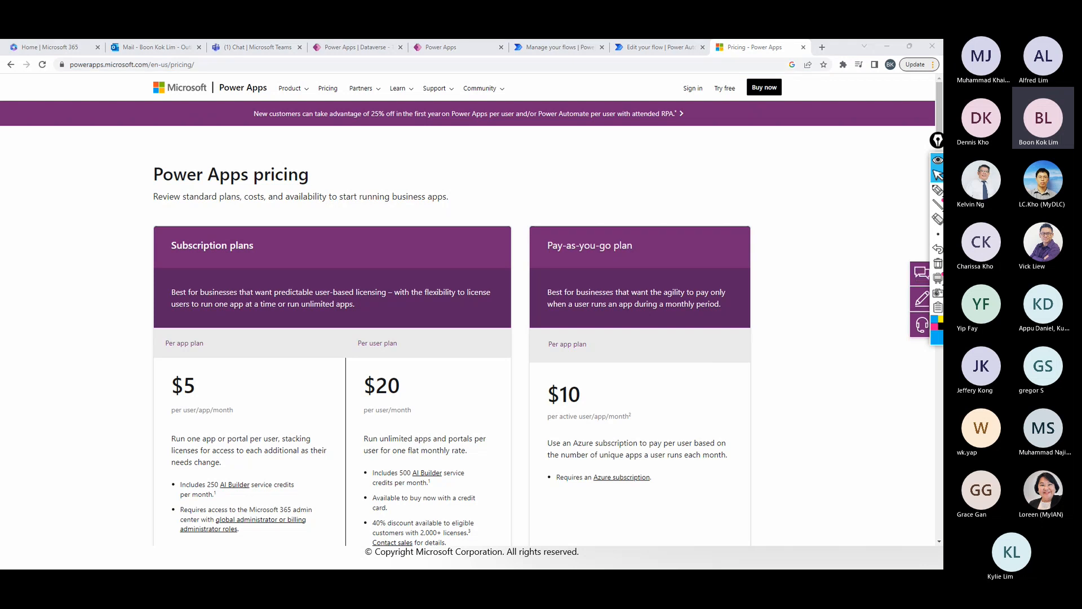
{"action": "scroll", "coordinate": [203, 331], "scroll_direction": "down", "scroll_amount": 2}
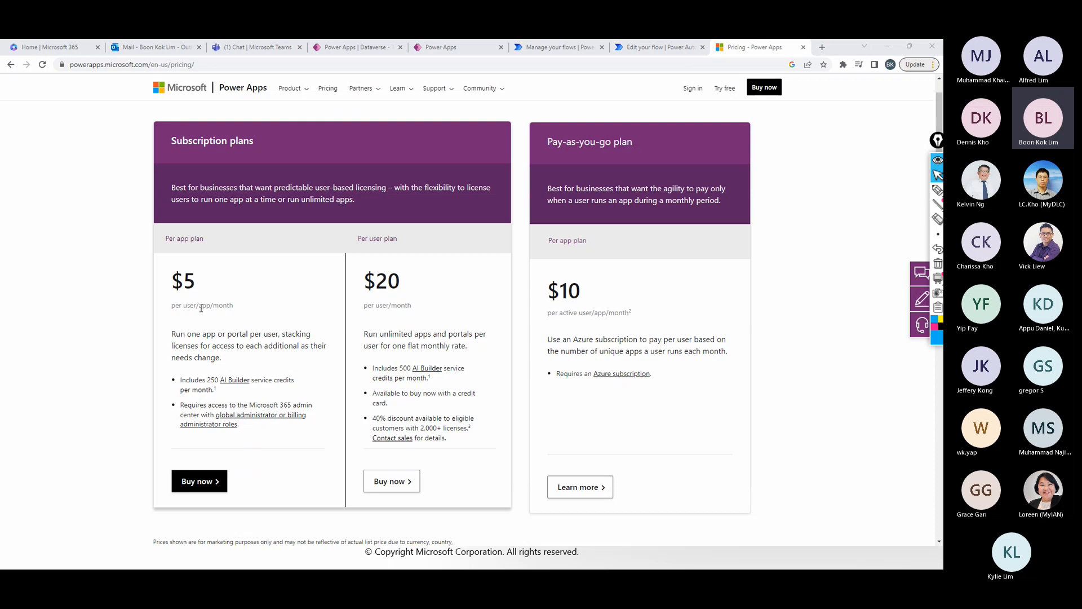
{"action": "left_click_drag", "start_coordinate": [182, 305], "coordinate": [235, 315]}
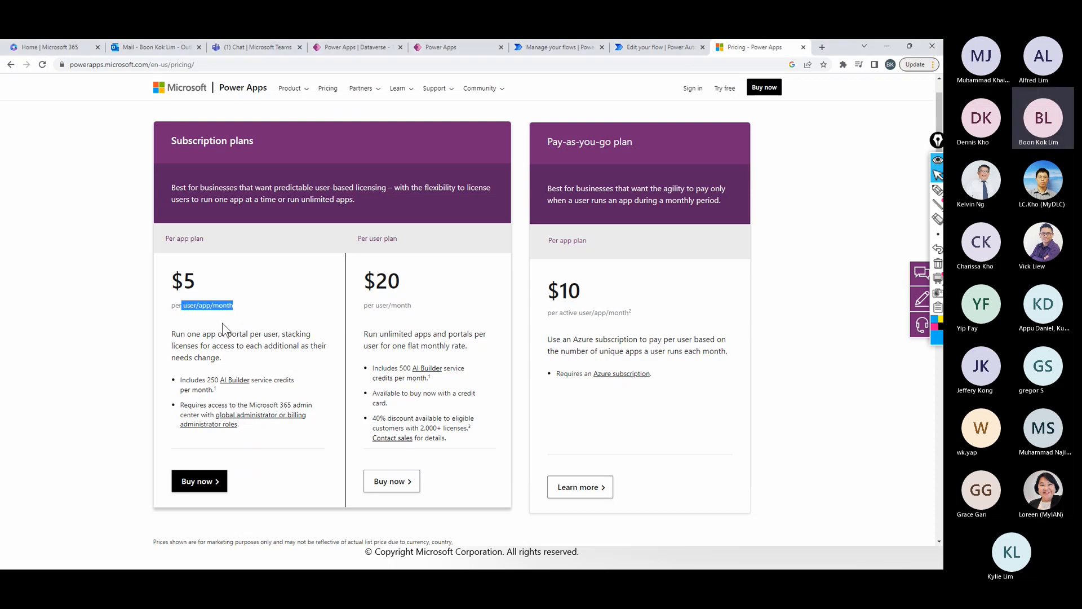
{"action": "left_click", "coordinate": [234, 317]}
{"action": "scroll", "coordinate": [235, 317], "scroll_direction": "up", "scroll_amount": 5}
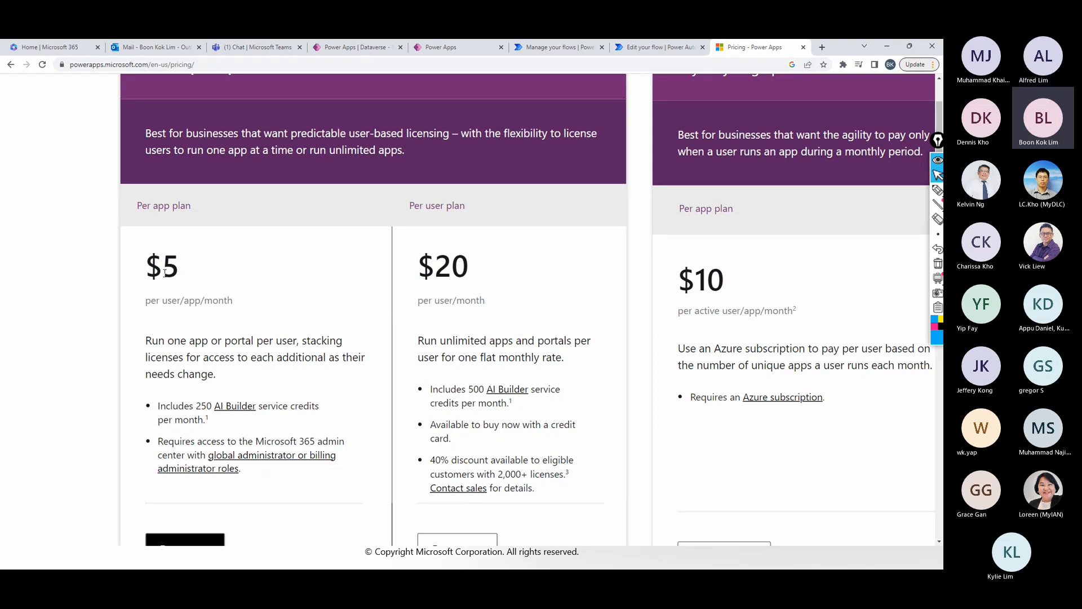
{"action": "left_click_drag", "start_coordinate": [164, 273], "coordinate": [178, 273]}
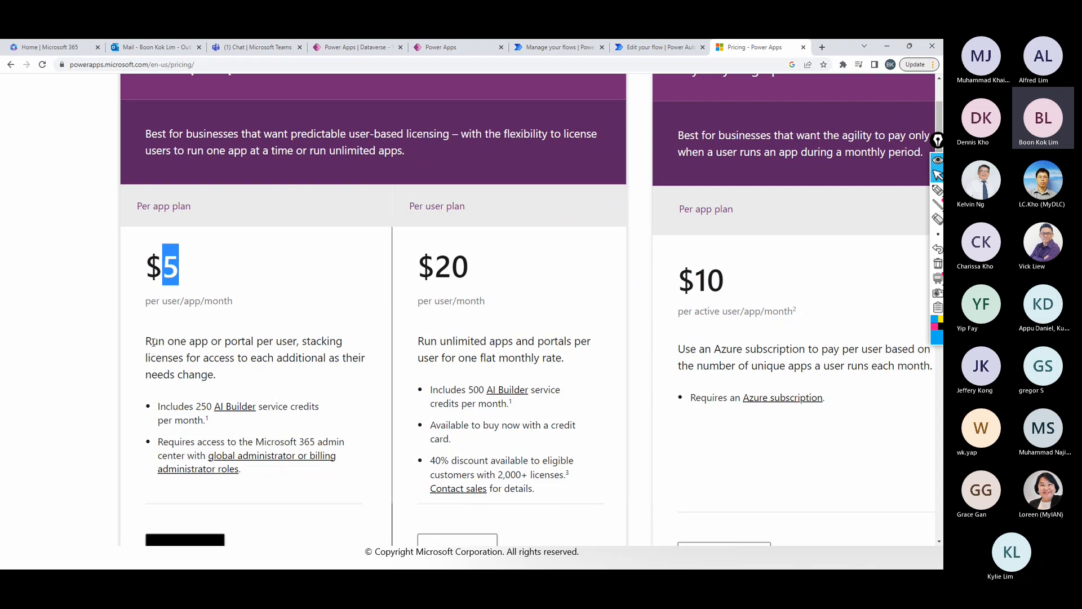
{"action": "left_click_drag", "start_coordinate": [184, 302], "coordinate": [207, 306]}
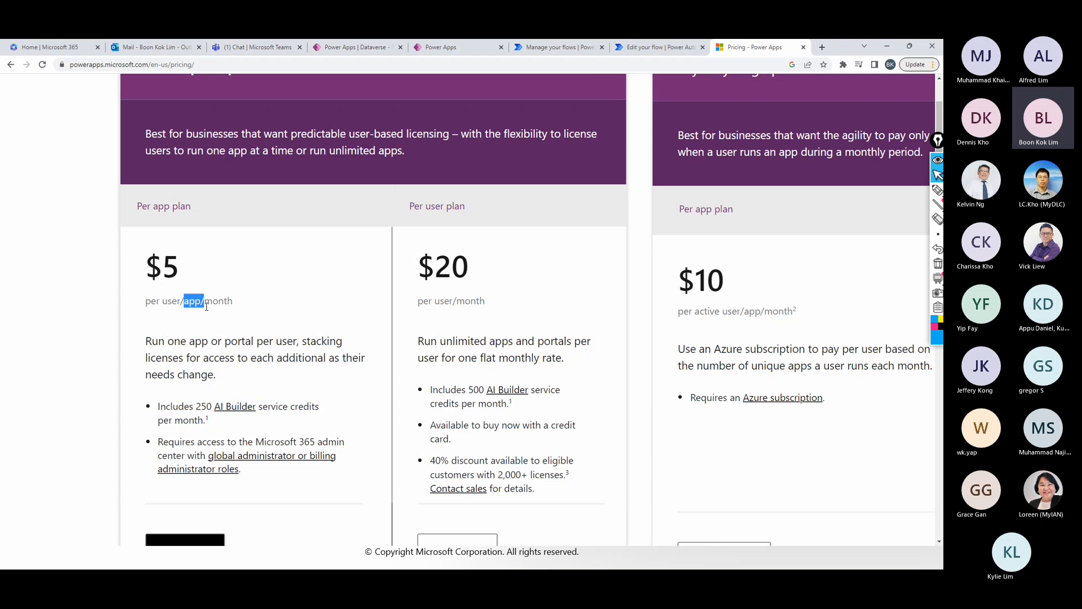
- Handwrite a pen note beside the per app plan's price, then circle its AI Builder credits and the $5 price
{"action": "left_click", "coordinate": [937, 190]}
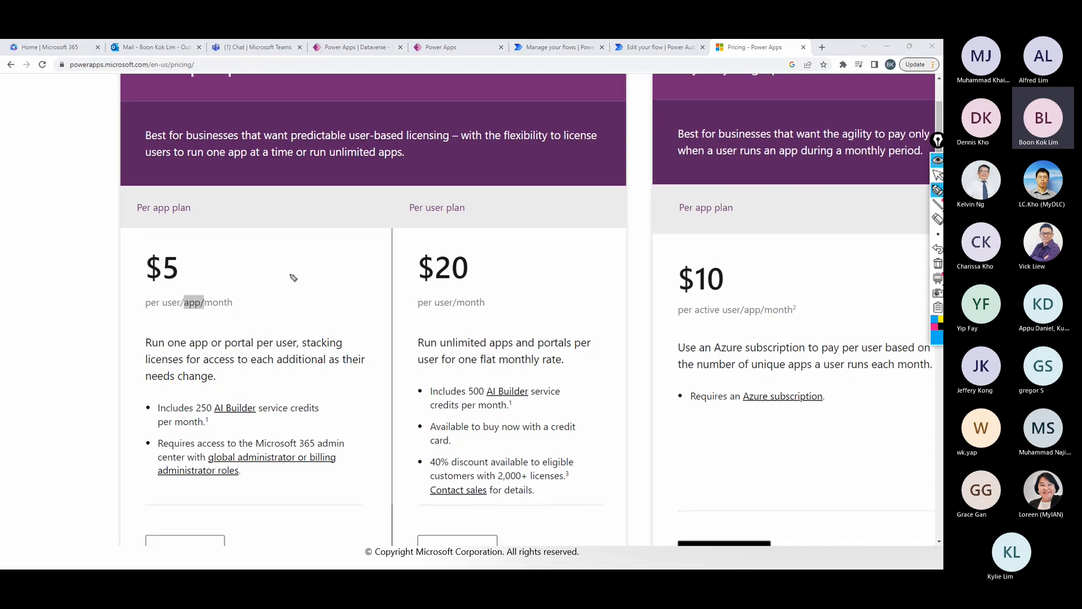
{"action": "mouse_move", "coordinate": [252, 275]}
{"action": "left_mouse_down"}
{"action": "mouse_move", "coordinate": [254, 286]}
{"action": "mouse_move", "coordinate": [285, 283]}
{"action": "mouse_move", "coordinate": [265, 299]}
{"action": "mouse_move", "coordinate": [263, 322]}
{"action": "mouse_move", "coordinate": [292, 311]}
{"action": "left_mouse_up"}
{"action": "mouse_move", "coordinate": [260, 403]}
{"action": "left_mouse_down"}
{"action": "mouse_move", "coordinate": [220, 393]}
{"action": "mouse_move", "coordinate": [267, 414]}
{"action": "mouse_move", "coordinate": [234, 393]}
{"action": "left_mouse_up"}
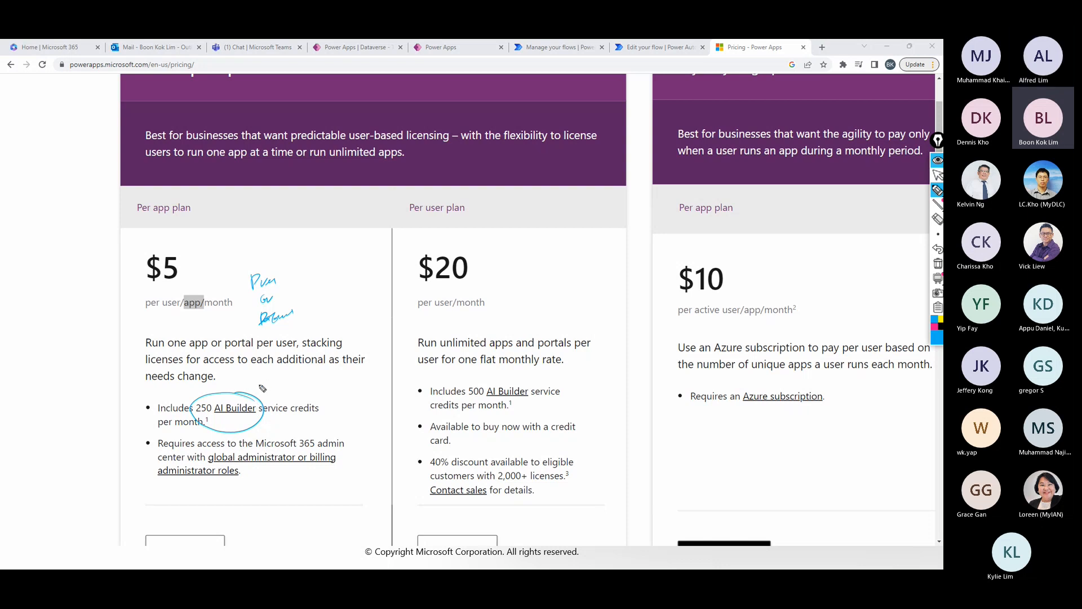
{"action": "mouse_move", "coordinate": [185, 247]}
{"action": "left_mouse_down"}
{"action": "mouse_move", "coordinate": [161, 232]}
{"action": "mouse_move", "coordinate": [214, 309]}
{"action": "mouse_move", "coordinate": [204, 241]}
{"action": "left_mouse_up"}
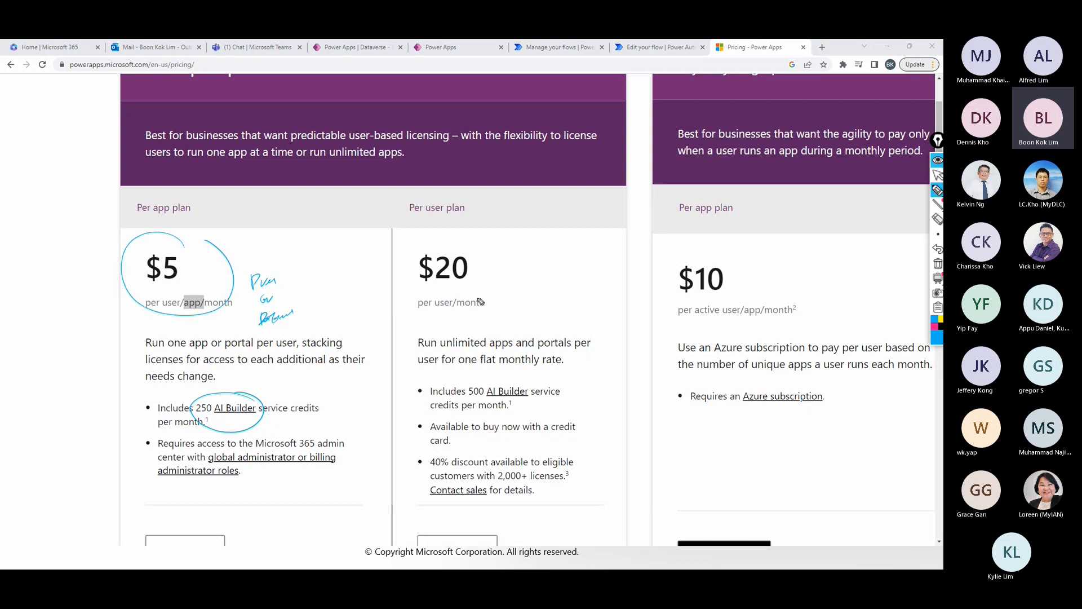
- Annotate the $20 price with a pen circle, "App" note and tick, tick both subscription plan names, and circle "Azure subscription" under the pay-as-you-go plan
{"action": "mouse_move", "coordinate": [482, 245]}
{"action": "left_mouse_down"}
{"action": "mouse_move", "coordinate": [489, 288]}
{"action": "mouse_move", "coordinate": [515, 264]}
{"action": "mouse_move", "coordinate": [571, 269]}
{"action": "left_mouse_up"}
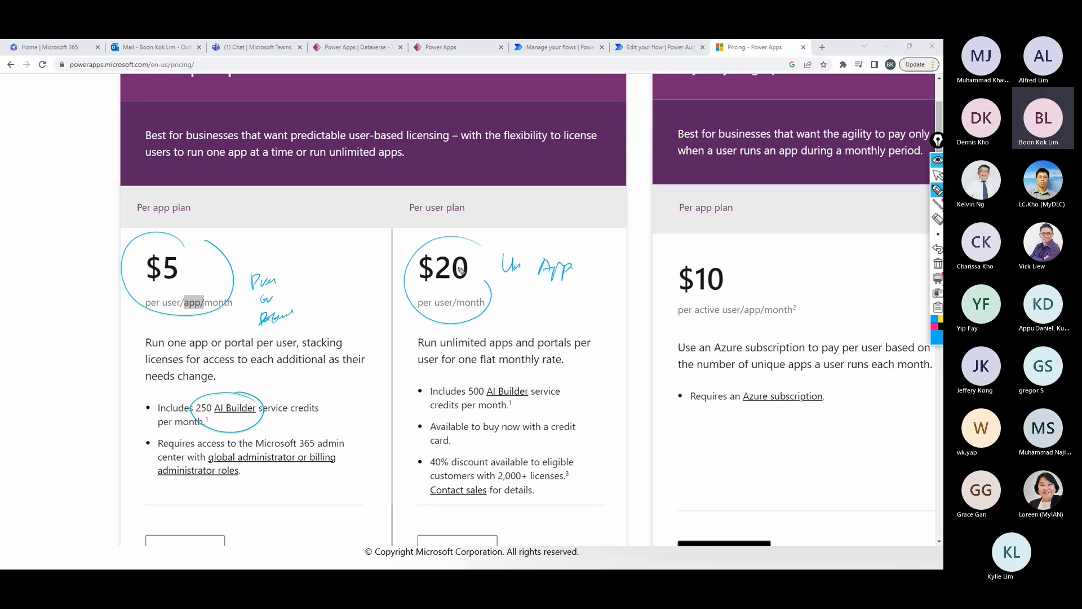
{"action": "left_click_drag", "start_coordinate": [465, 246], "coordinate": [495, 221]}
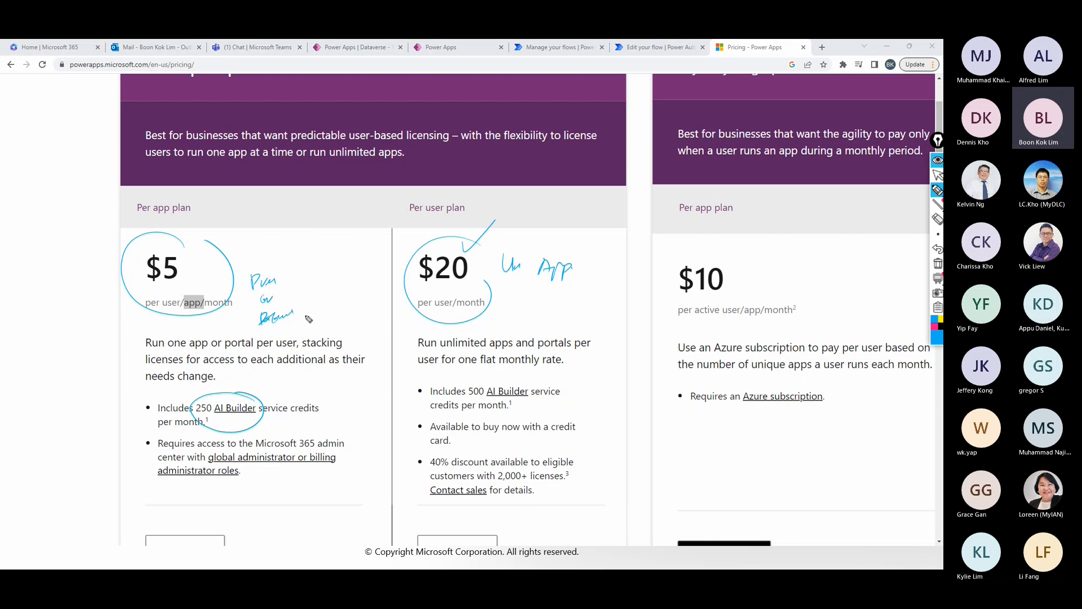
{"action": "left_click_drag", "start_coordinate": [205, 210], "coordinate": [233, 191]}
{"action": "left_click_drag", "start_coordinate": [474, 212], "coordinate": [506, 202]}
{"action": "mouse_move", "coordinate": [795, 345]}
{"action": "left_mouse_down"}
{"action": "mouse_move", "coordinate": [756, 365]}
{"action": "mouse_move", "coordinate": [769, 352]}
{"action": "left_mouse_up"}
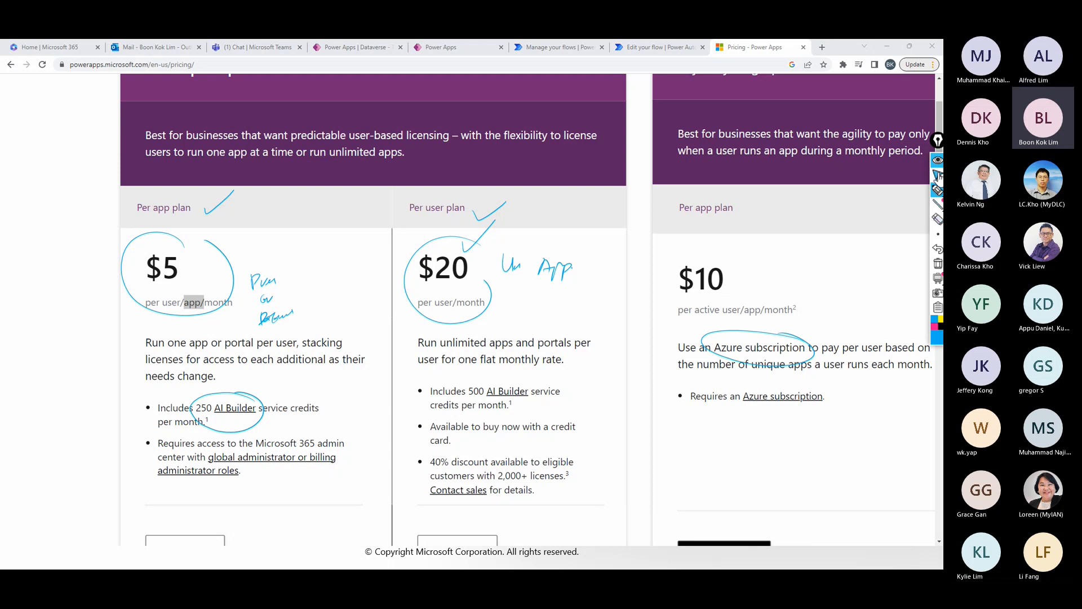
- Clear all pen annotations from the pricing page and minimize the browser to return to the AI Builder Demo slide
{"action": "left_click", "coordinate": [937, 176]}
{"action": "scroll", "coordinate": [615, 405], "scroll_direction": "down", "scroll_amount": 3}
{"action": "scroll", "coordinate": [615, 405], "scroll_direction": "down", "scroll_amount": 1}
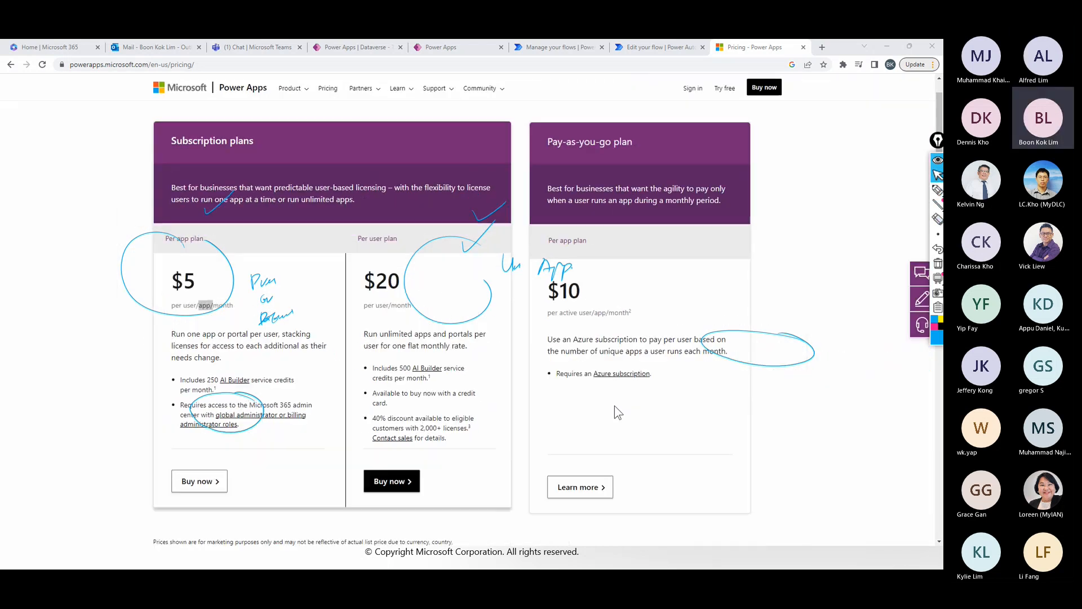
{"action": "left_click", "coordinate": [938, 264]}
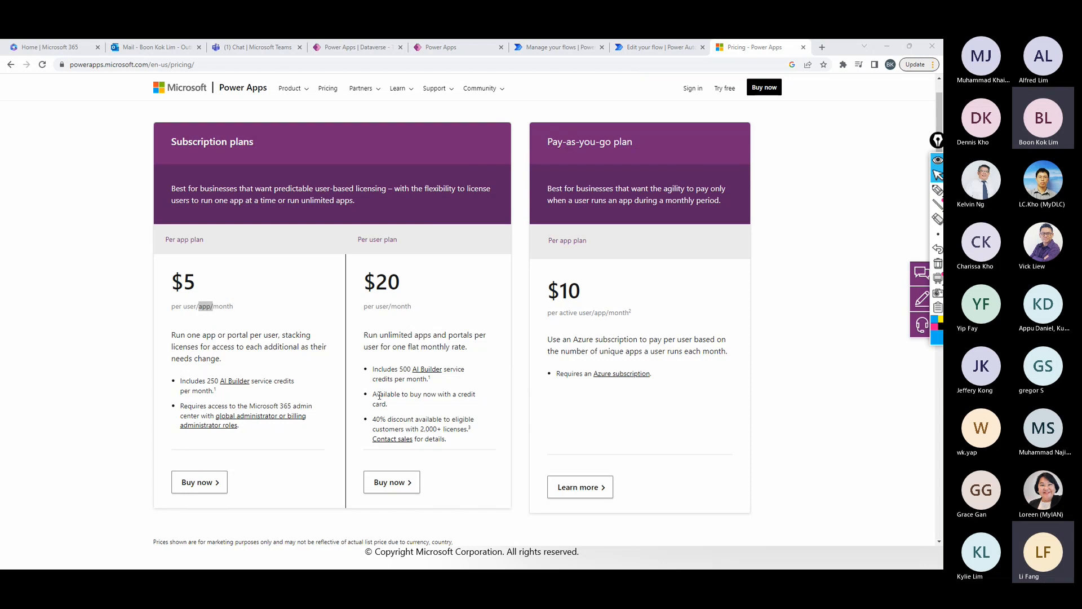
{"action": "left_click", "coordinate": [889, 46]}
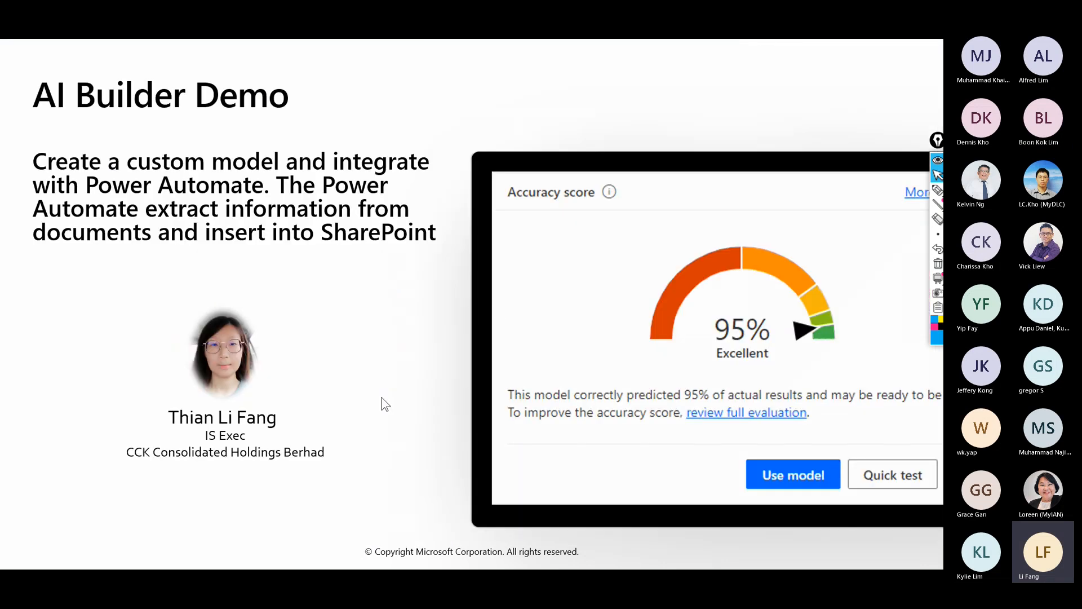
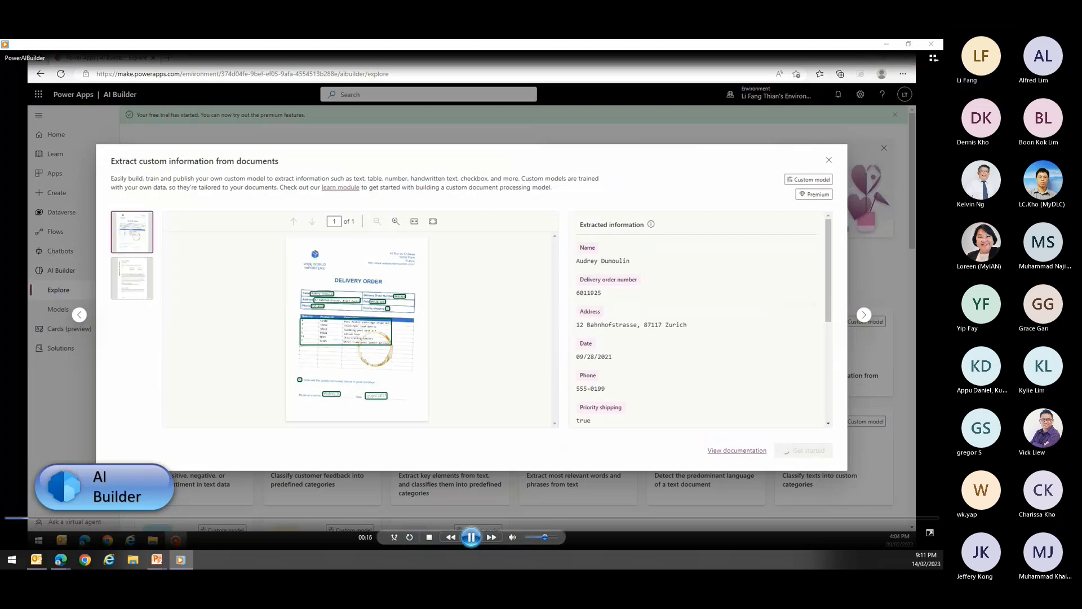
- Play the recorded custom document processing demo, pausing at the start and at the Add collections of documents page to examine it
{"action": "left_click", "coordinate": [471, 537]}
{"action": "left_click", "coordinate": [471, 537]}
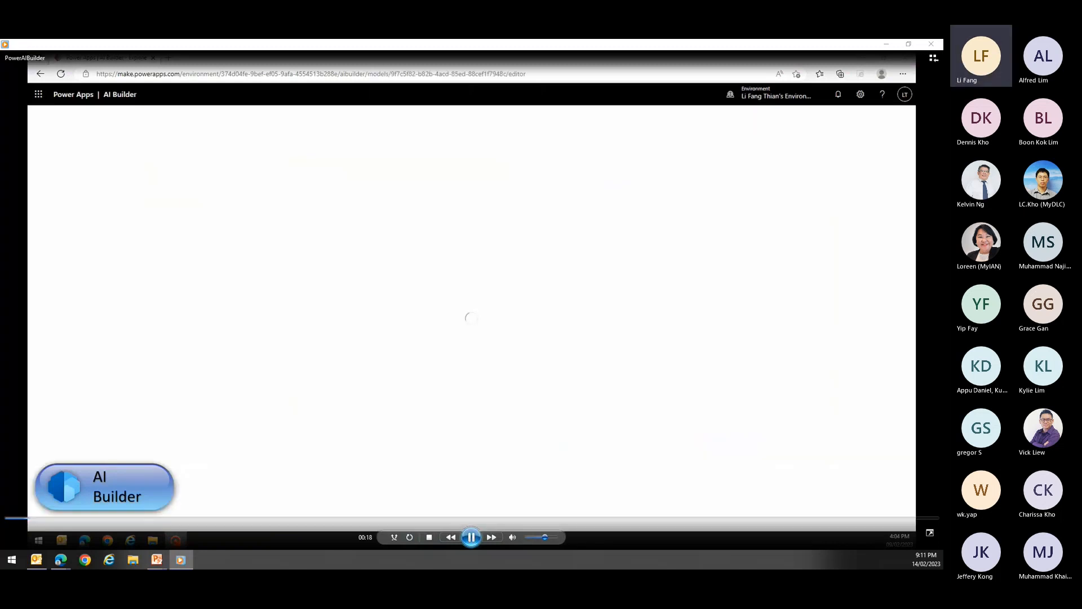
{"action": "left_click", "coordinate": [472, 536]}
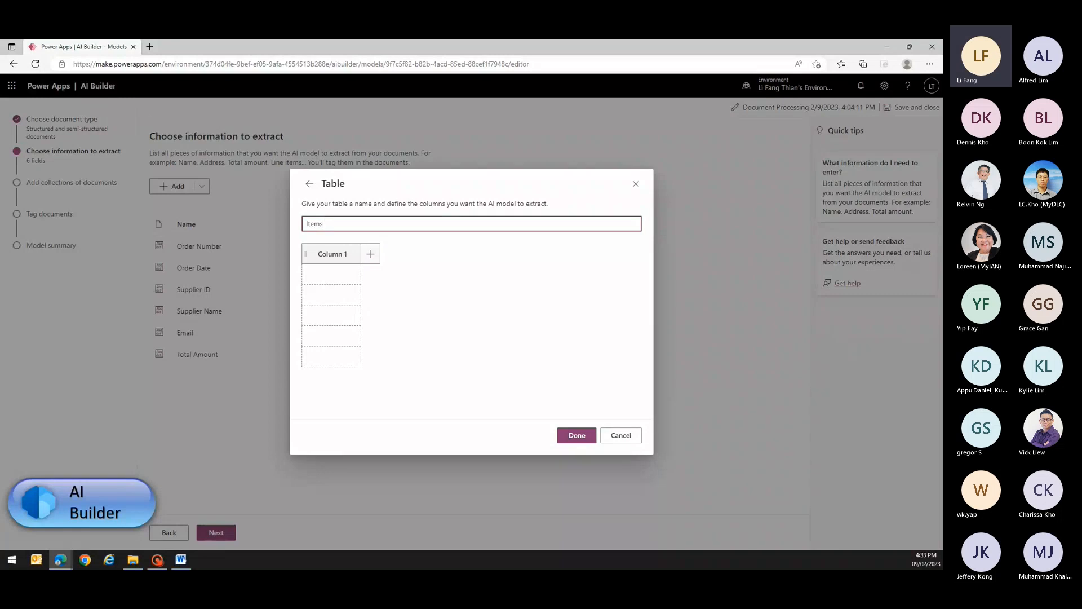
{"action": "key", "text": "Escape"}
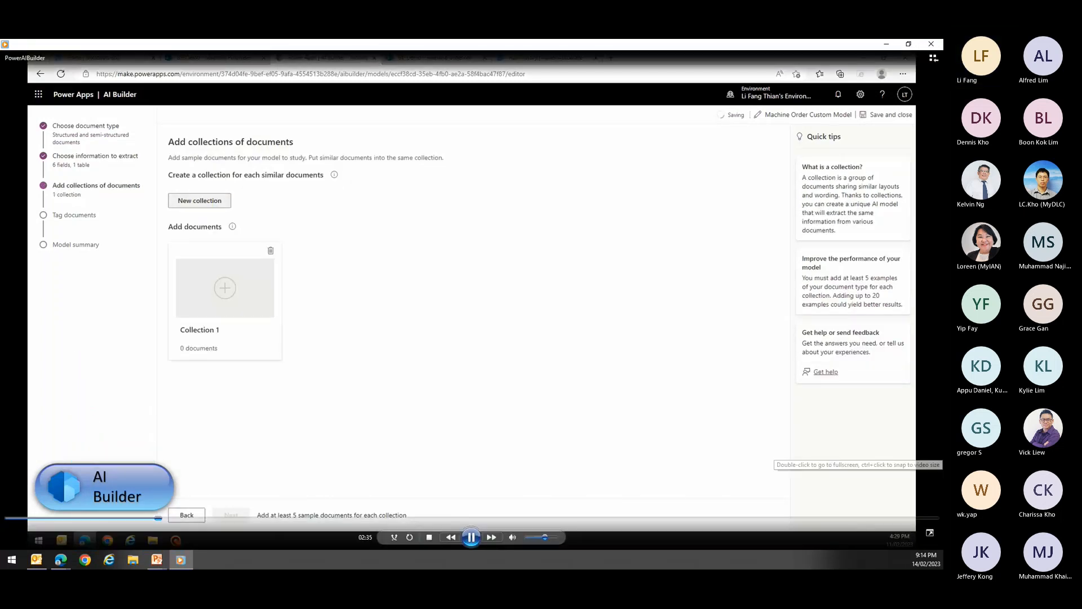
{"action": "left_click", "coordinate": [471, 538]}
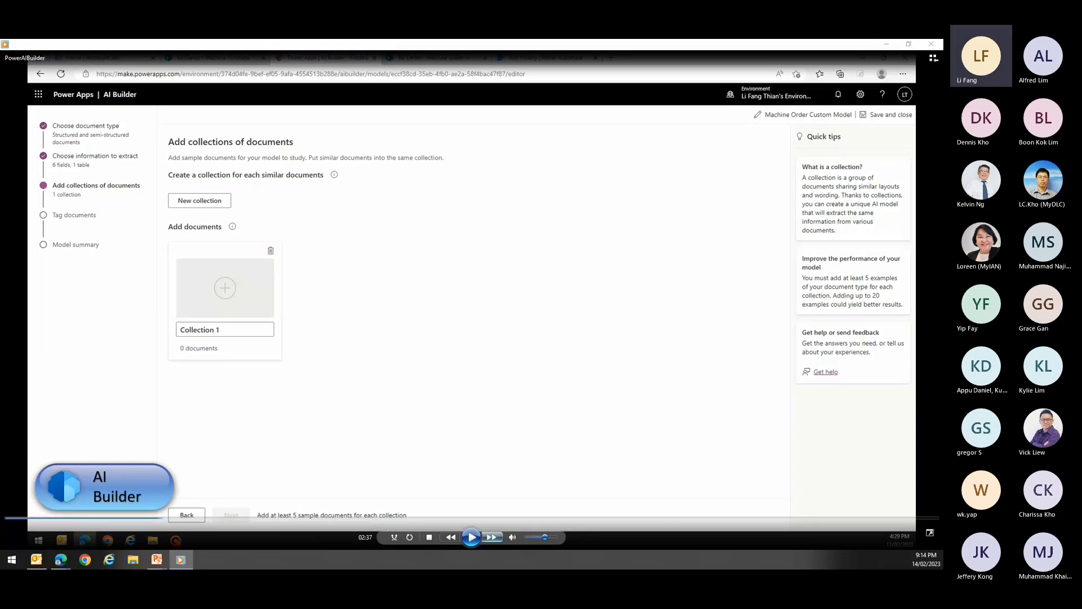
{"action": "left_click", "coordinate": [472, 536]}
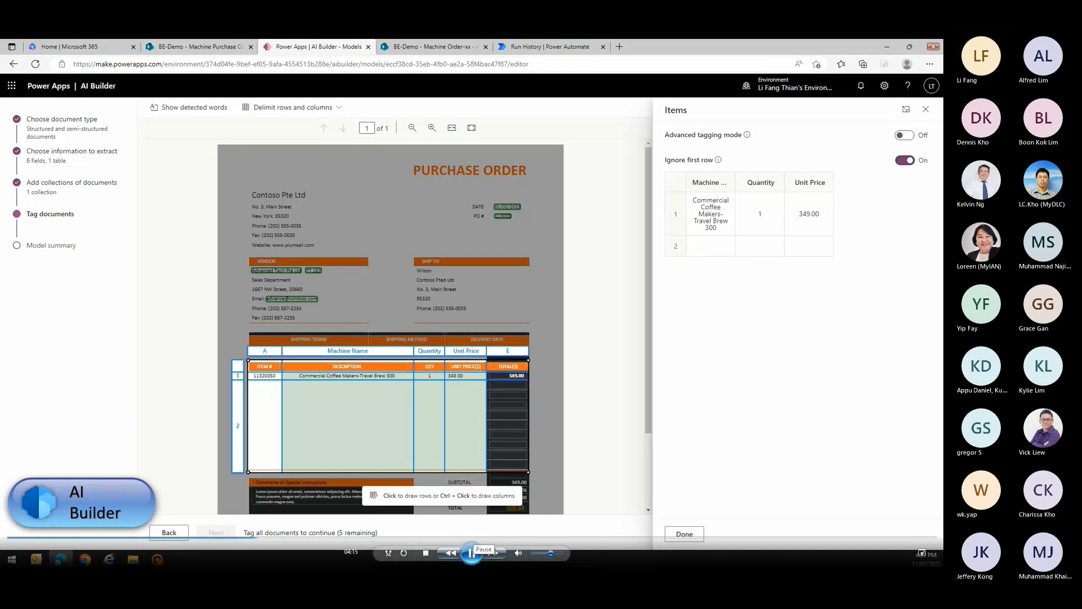
- Pause the demo at the Items table tagging, resume it, and rewind to examine the Machine Order Custom Model's accuracy page
{"action": "left_click", "coordinate": [472, 553]}
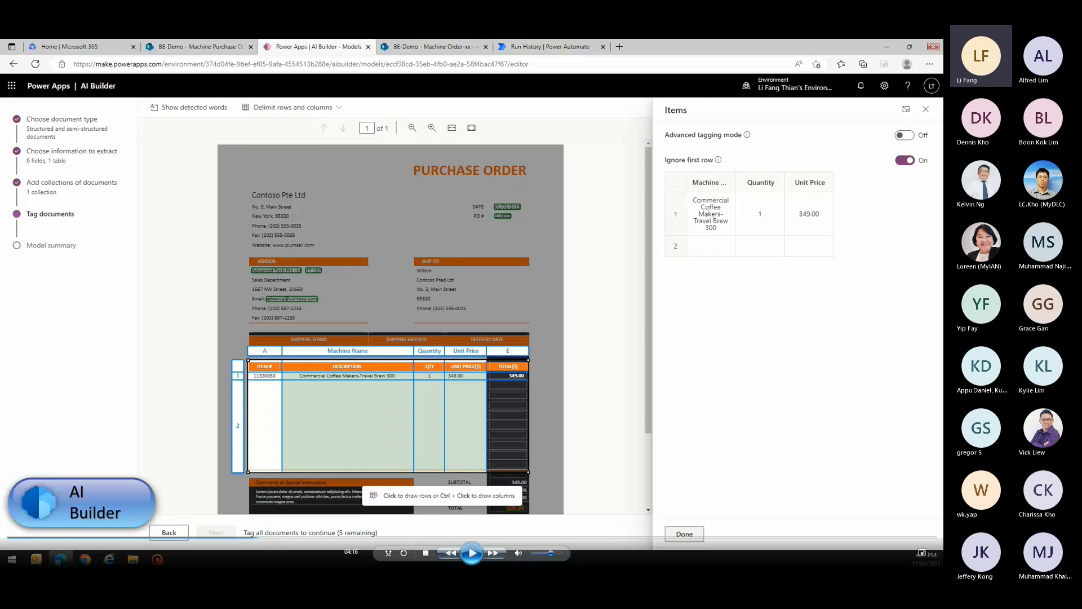
{"action": "left_click", "coordinate": [472, 553]}
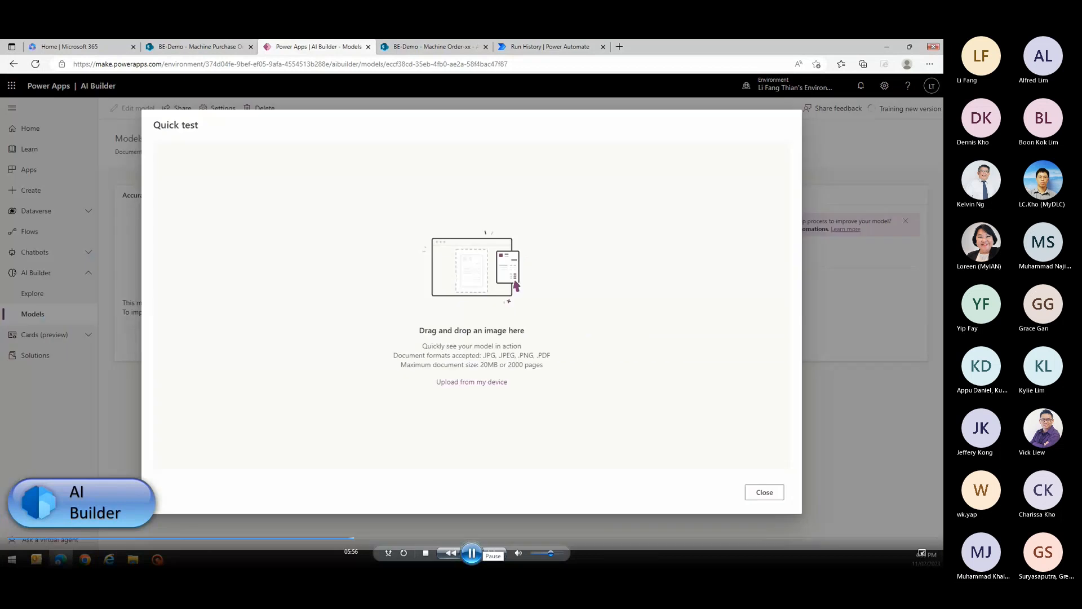
{"action": "left_click", "coordinate": [350, 537]}
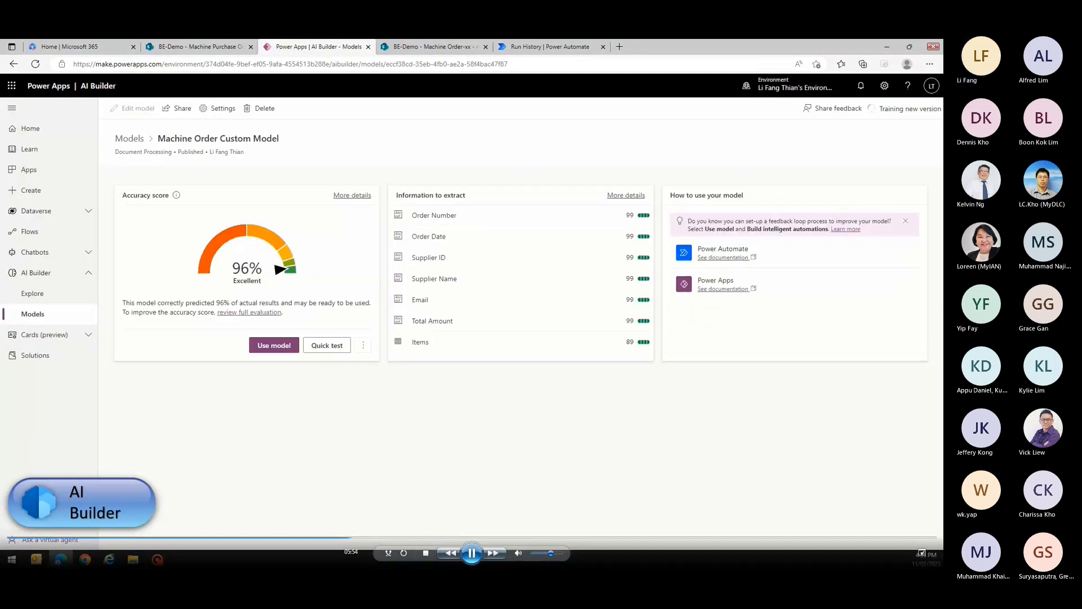
{"action": "left_click", "coordinate": [472, 553]}
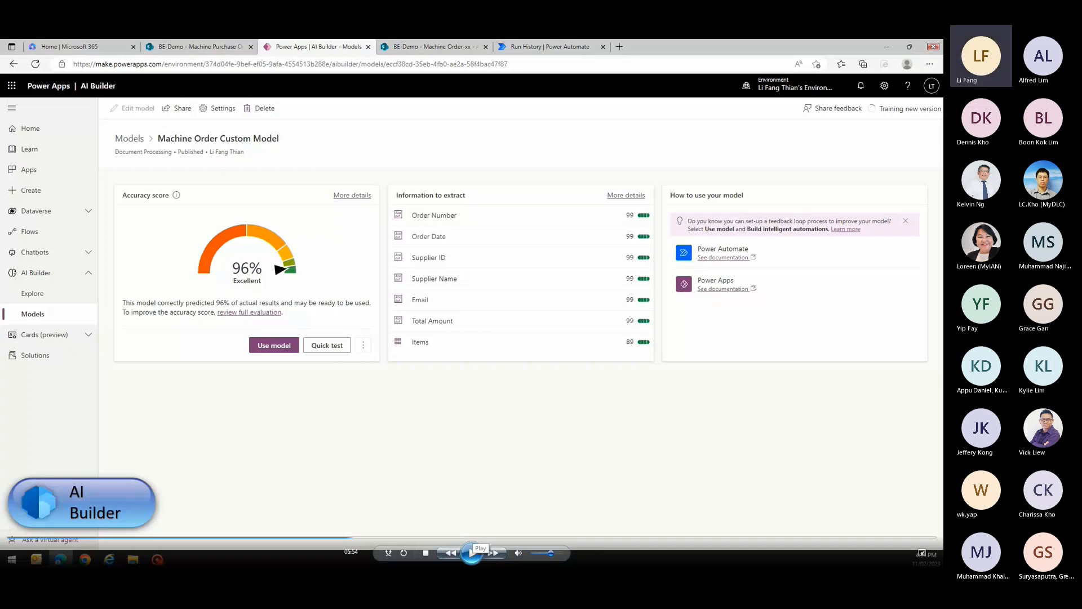
{"action": "left_click", "coordinate": [472, 553]}
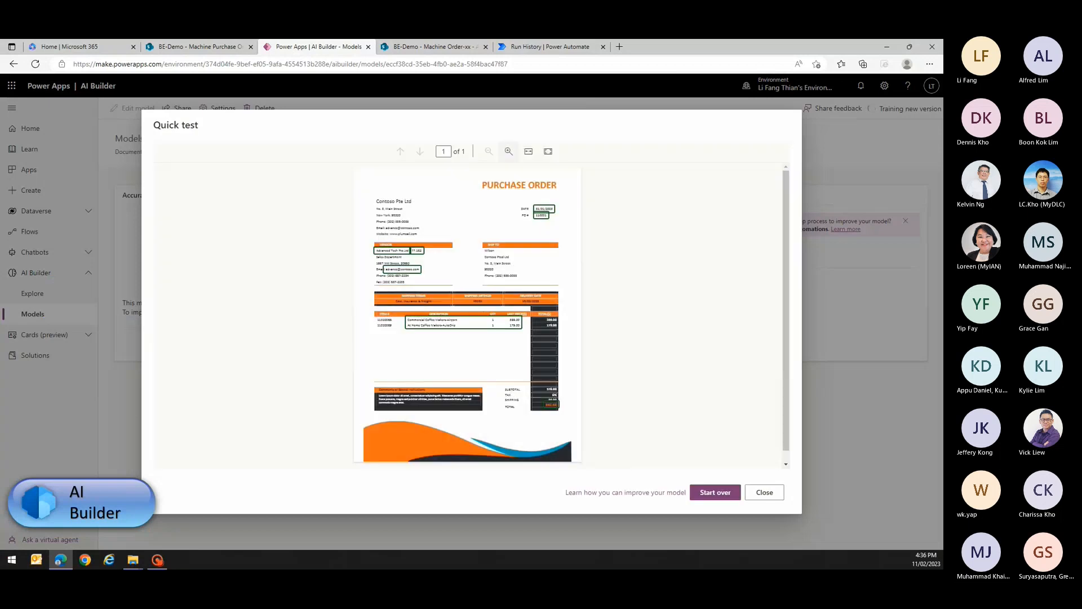
- Enlarge the purchase order in the model's quick test, examine the fields marked on it, and close the test
{"action": "left_click", "coordinate": [508, 151]}
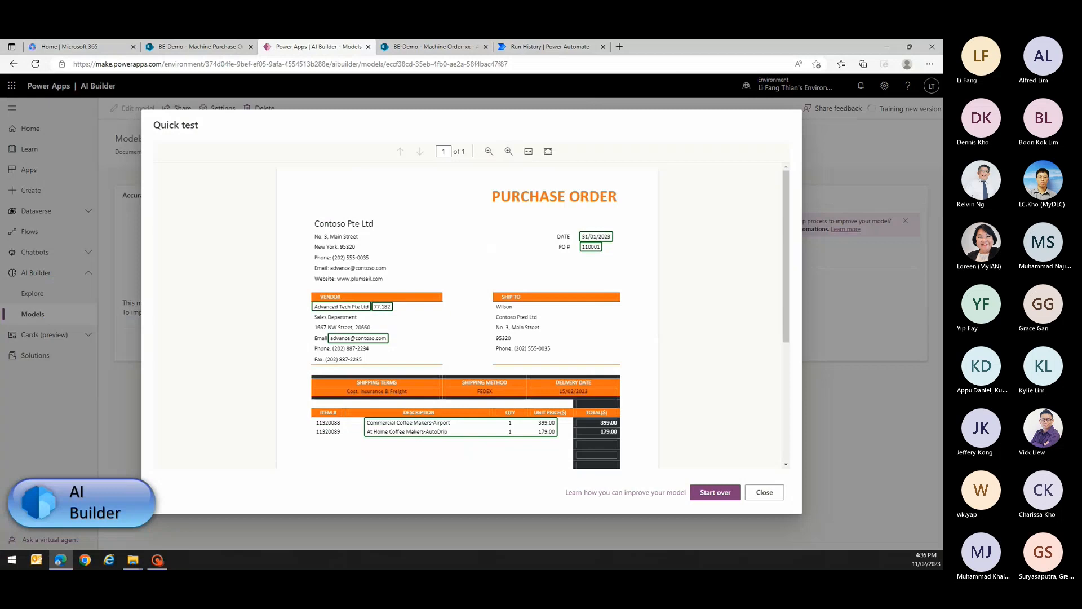
{"action": "scroll", "coordinate": [468, 316], "scroll_direction": "down", "scroll_amount": 3}
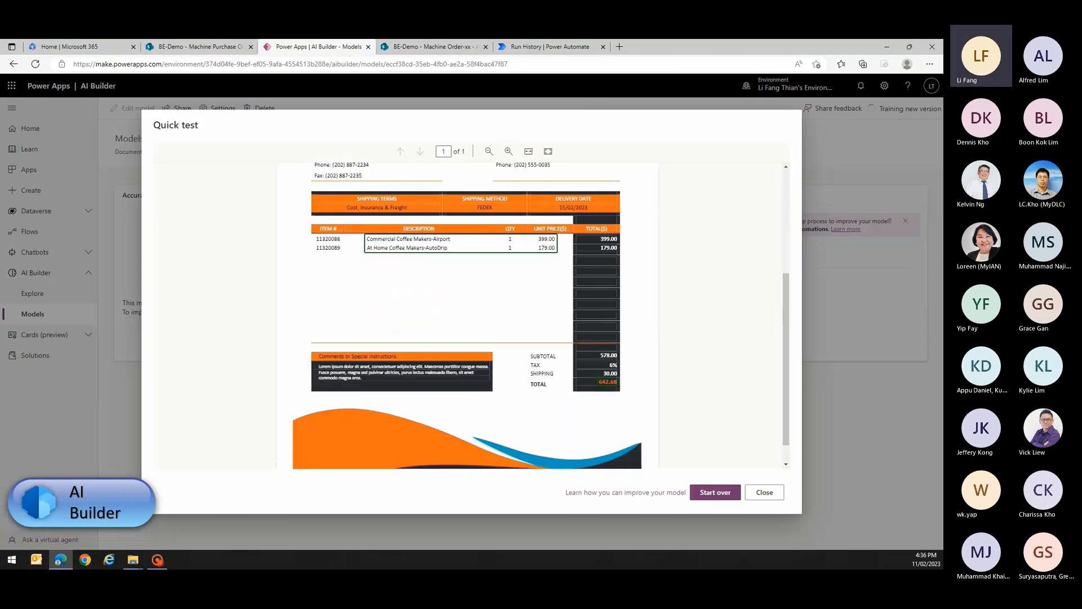
{"action": "left_click", "coordinate": [764, 492]}
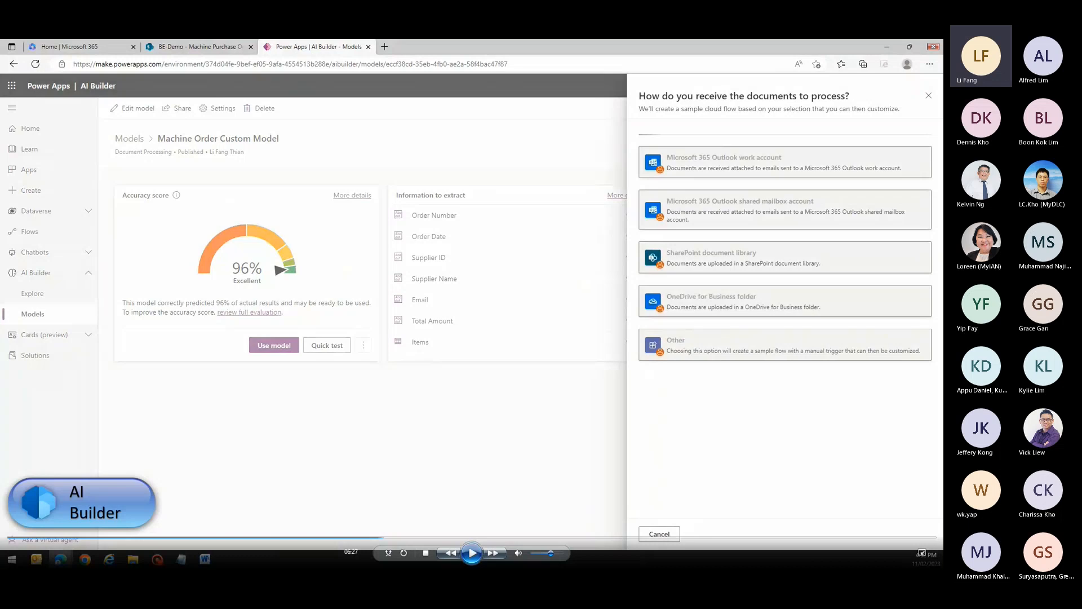
- Play the demo on from the document source choices to the flow's list of actions and examine them
{"action": "left_click", "coordinate": [472, 553]}
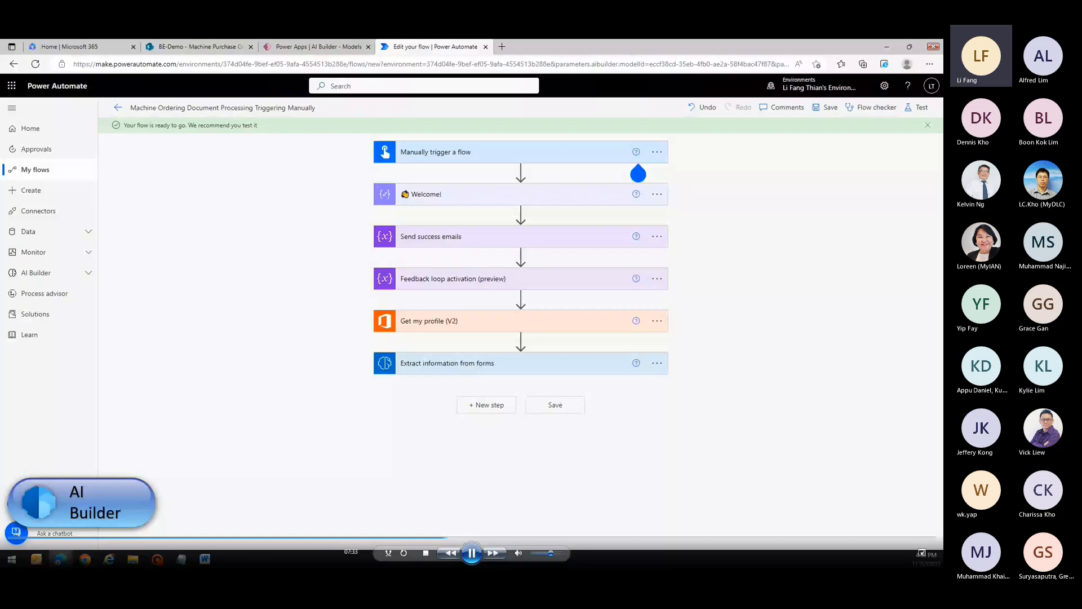
{"action": "left_click", "coordinate": [472, 553]}
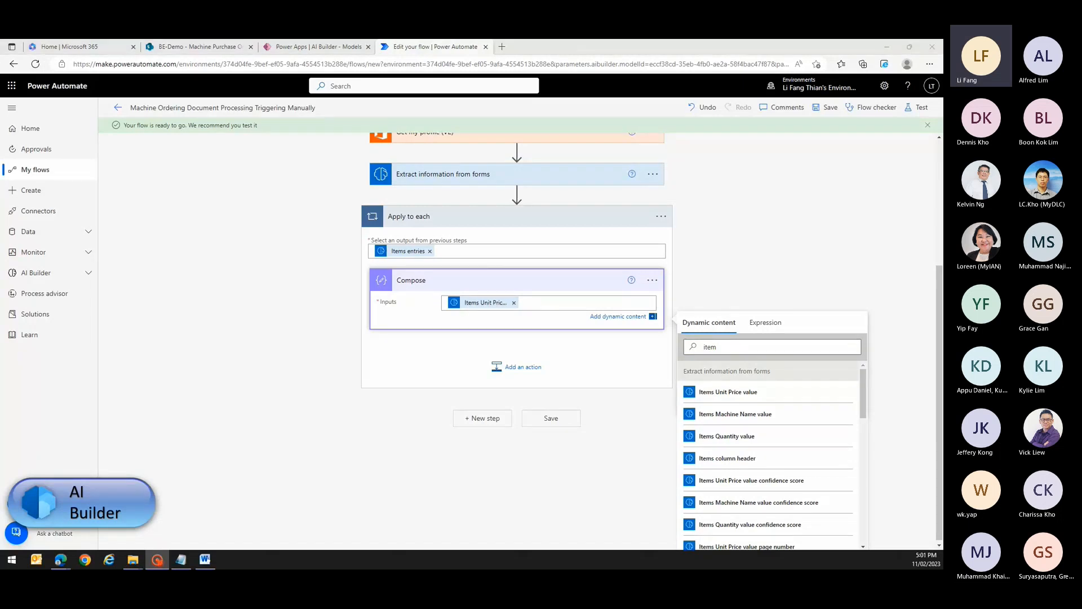
- Rename the Compose action holding the items' unit price in the Apply to each loop as Price
{"action": "left_click", "coordinate": [652, 280]}
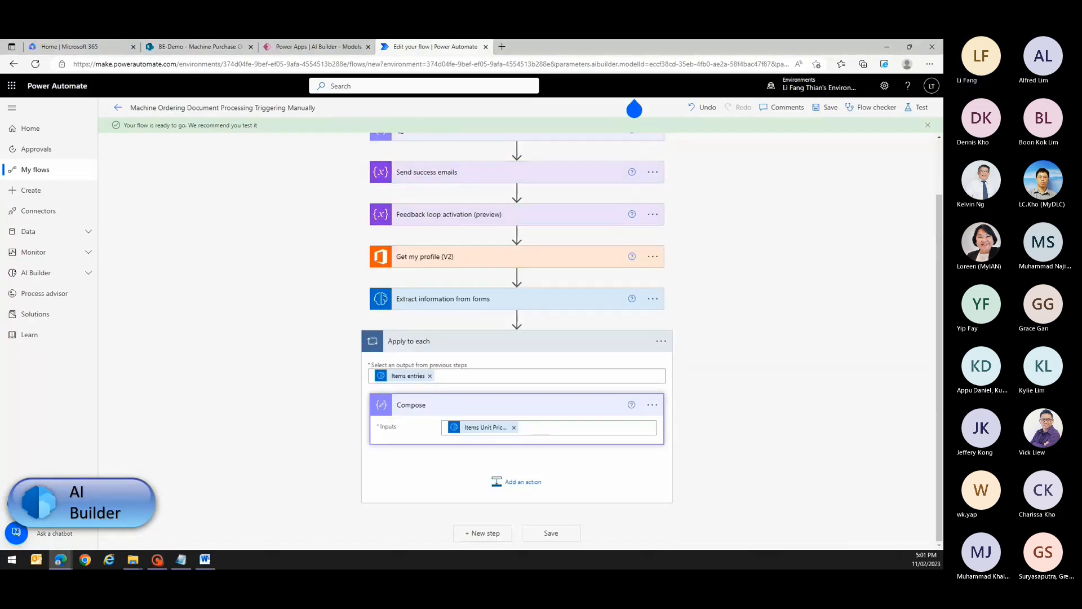
{"action": "left_click", "coordinate": [652, 404]}
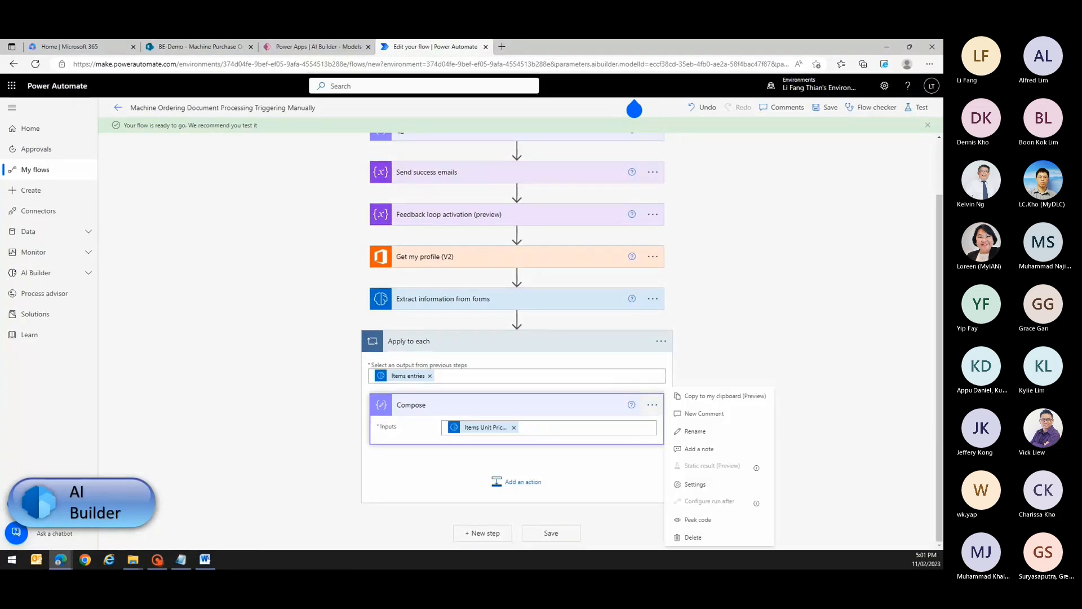
{"action": "left_click", "coordinate": [695, 431]}
{"action": "type", "text": "P"}
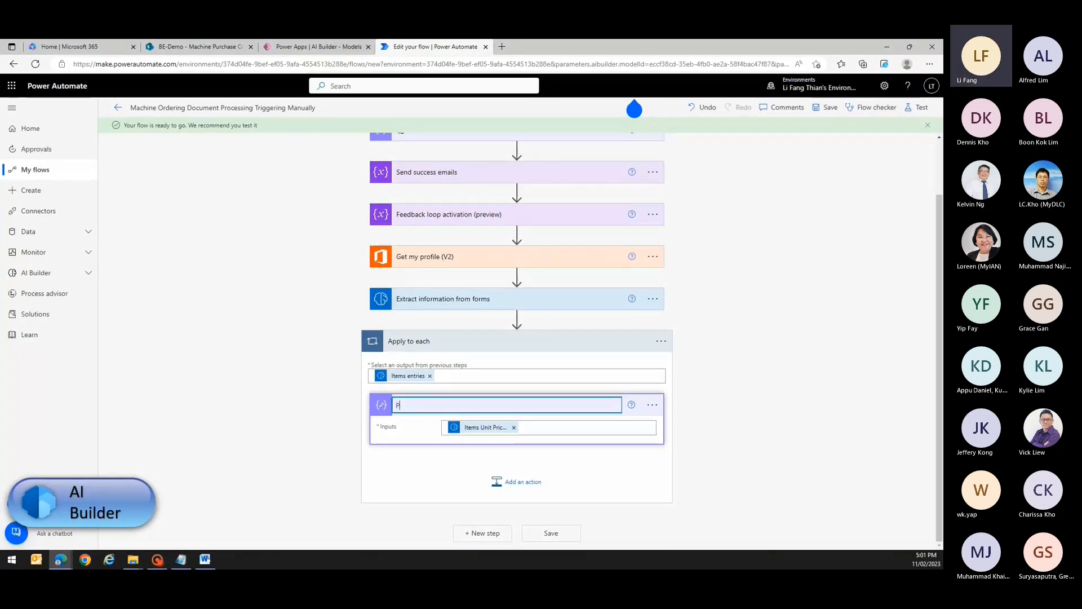
{"action": "type", "text": "rice"}
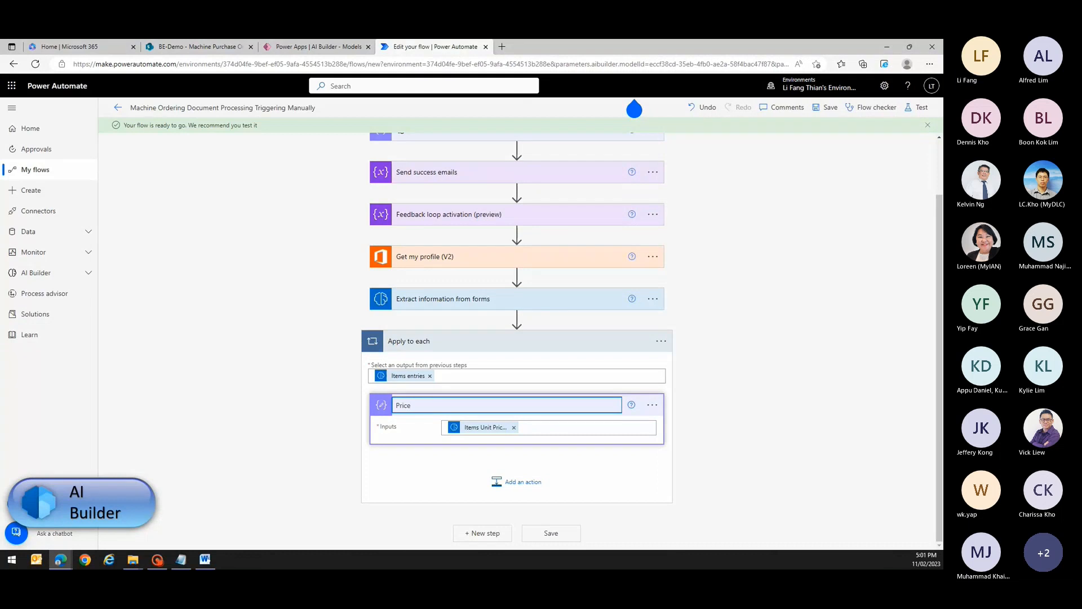
- Add another Compose action below Price inside the Apply to each loop
{"action": "left_click", "coordinate": [516, 482]}
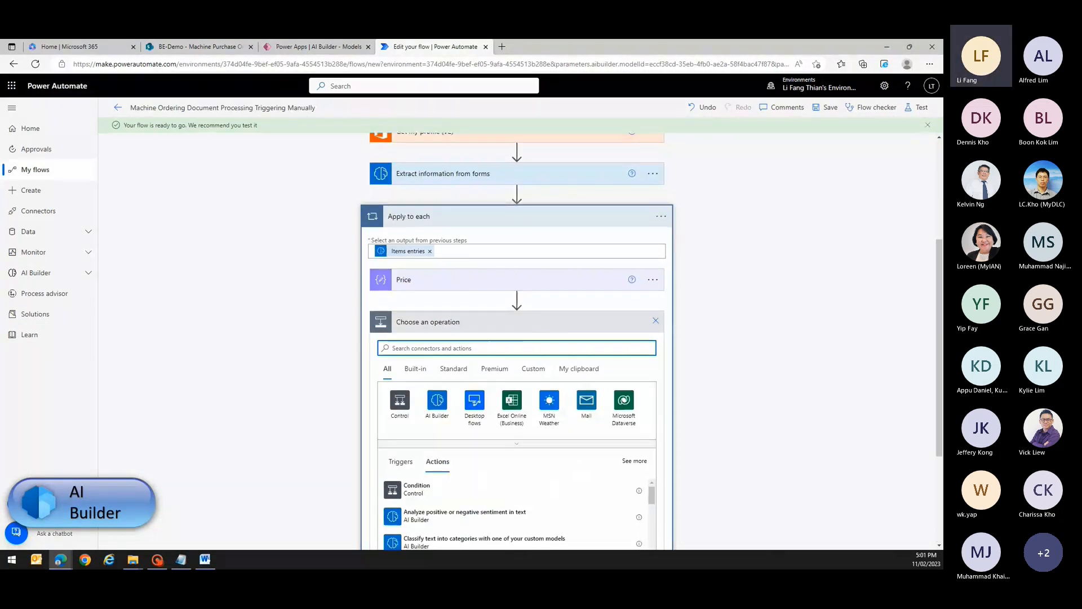
{"action": "type", "text": "compose"}
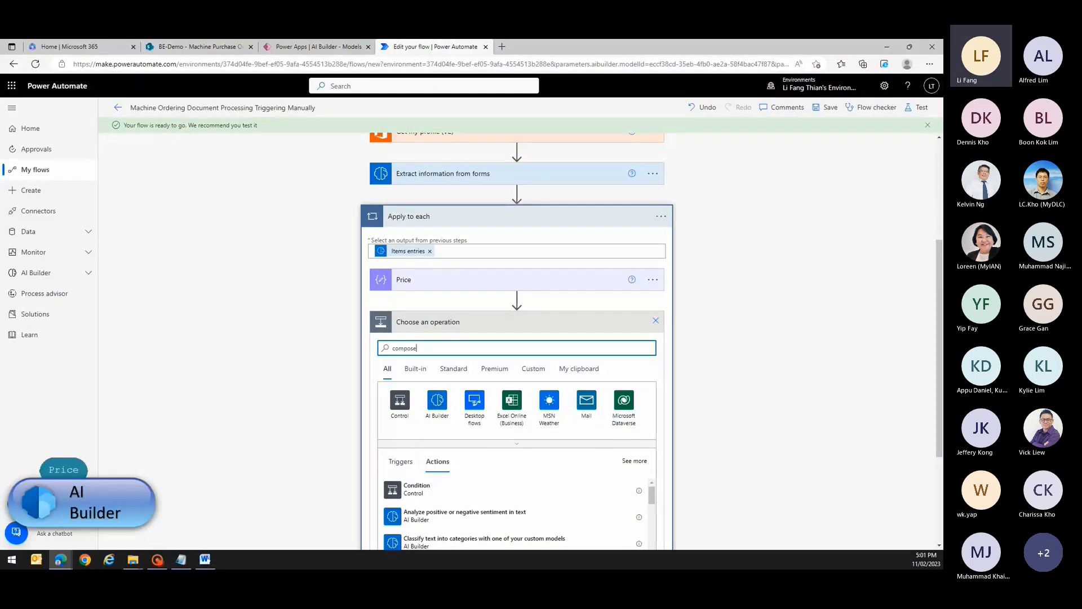
{"action": "left_click", "coordinate": [431, 491]}
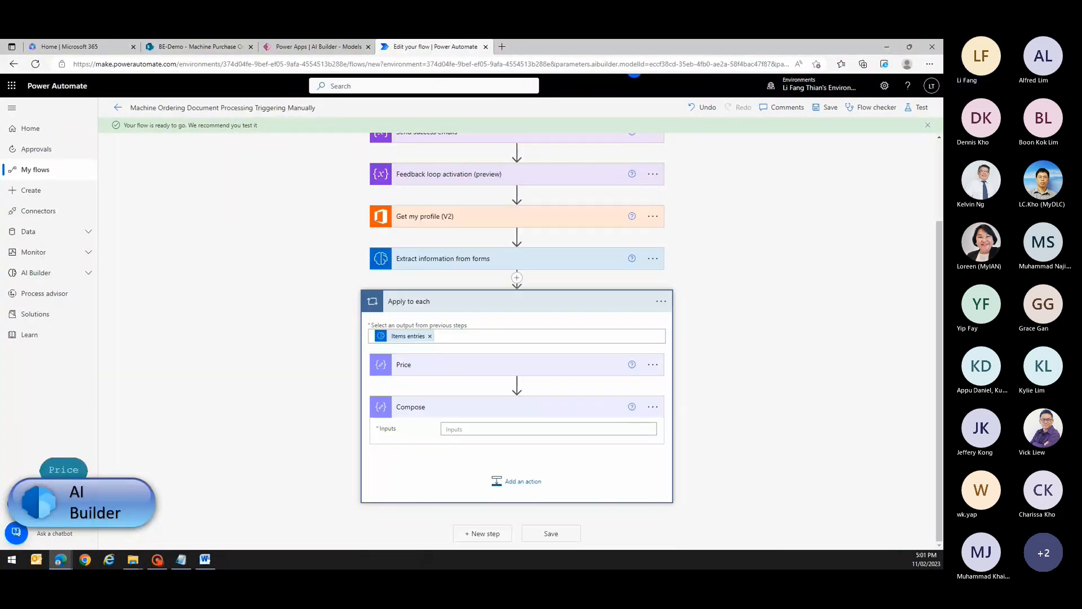
- Begin an expression with the int function for the new Compose action's inputs
{"action": "left_click", "coordinate": [456, 429]}
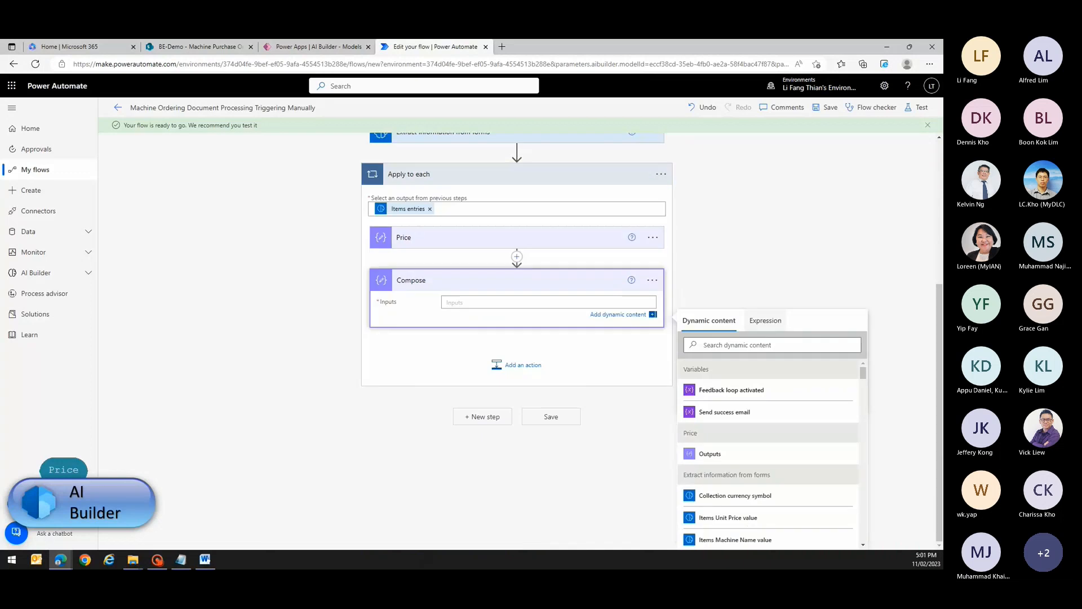
{"action": "left_click", "coordinate": [765, 321]}
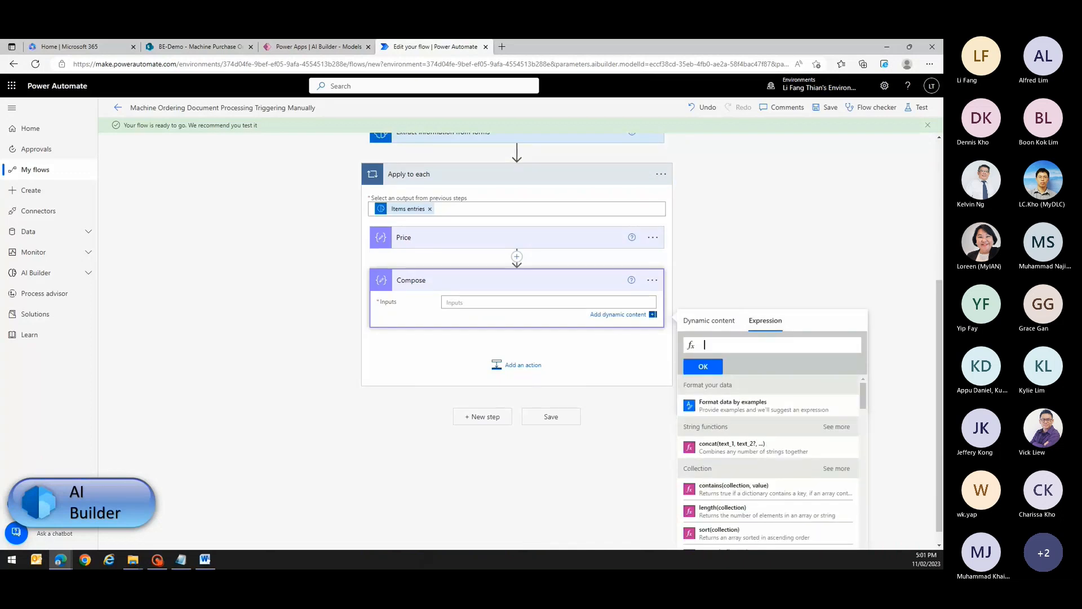
{"action": "type", "text": "int"}
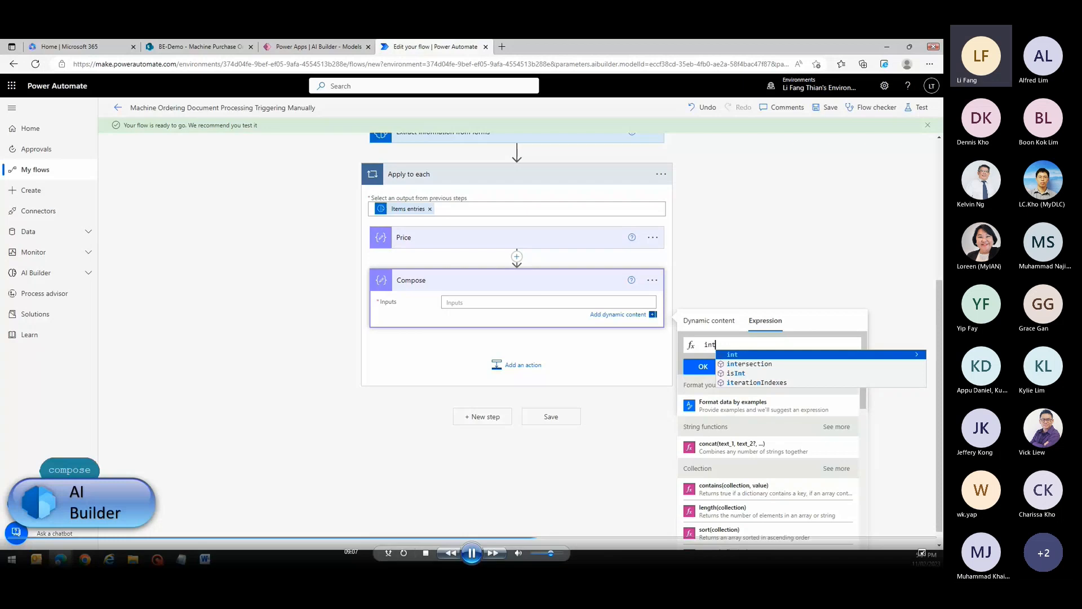
{"action": "key", "text": "Return"}
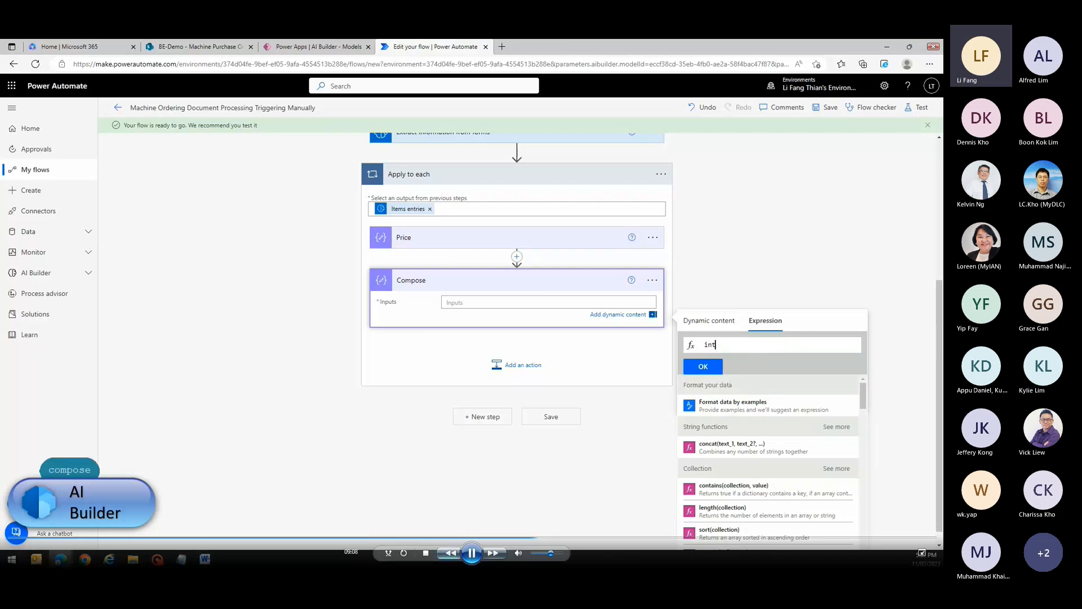
{"action": "left_click", "coordinate": [471, 553]}
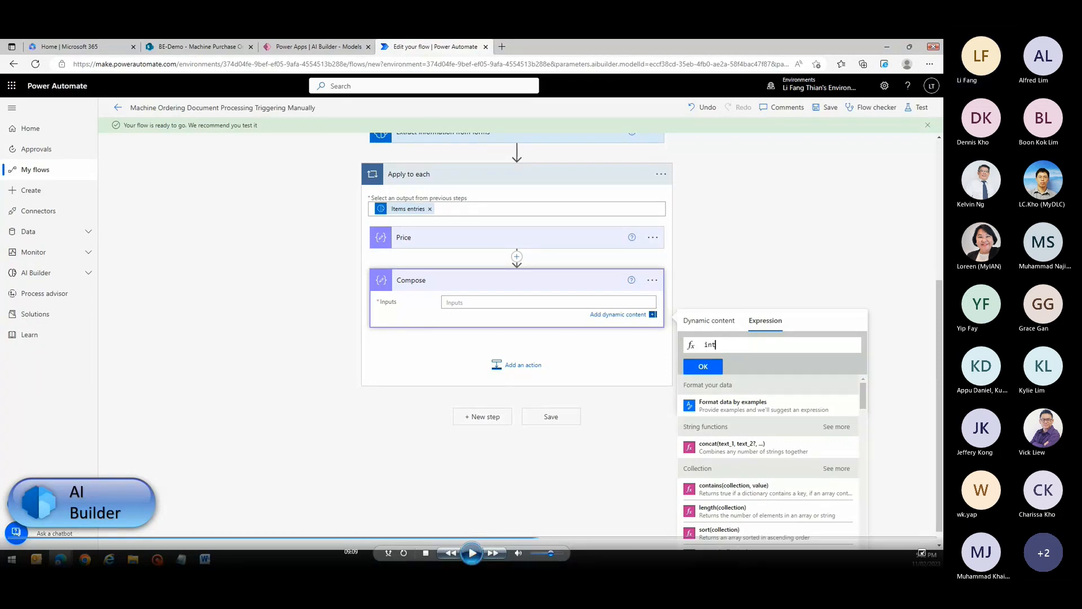
{"action": "left_click", "coordinate": [473, 553]}
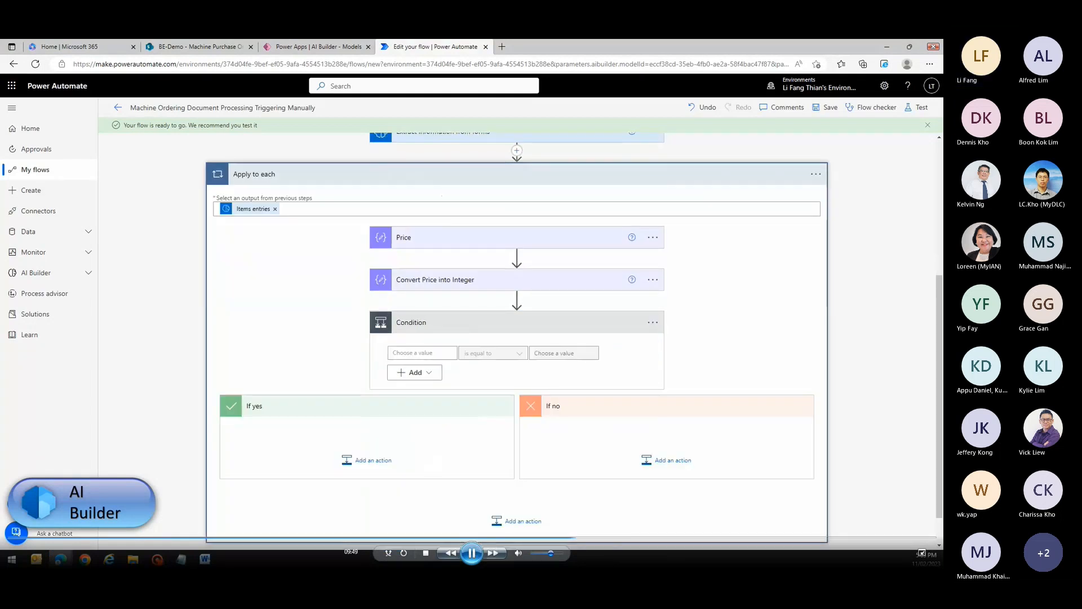
- Name the Compose action in the condition's If yes branch Total Amount
{"action": "left_click", "coordinate": [471, 552]}
{"action": "left_click", "coordinate": [473, 553]}
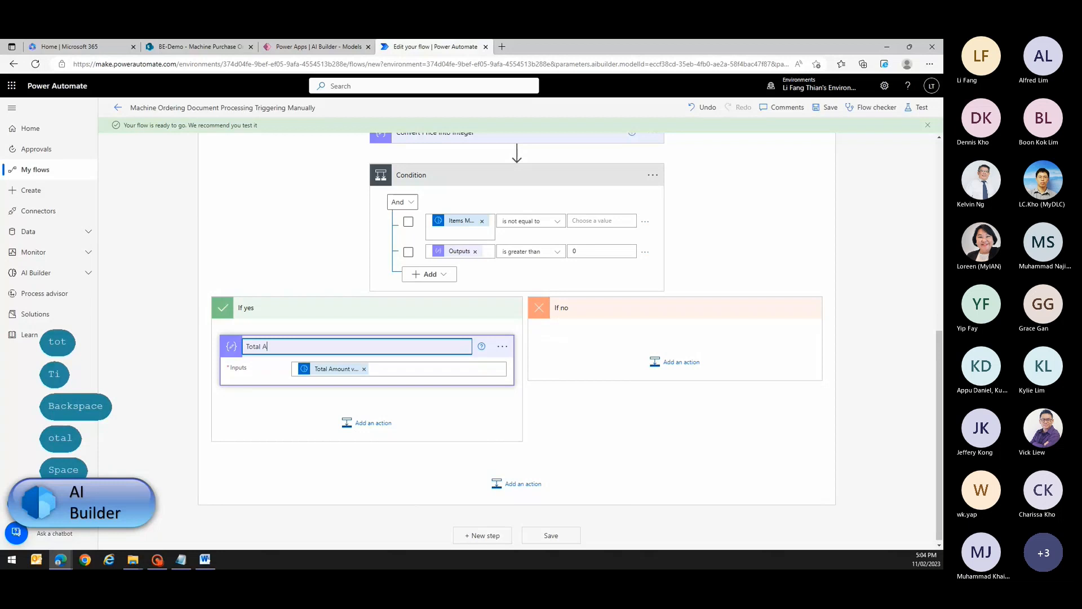
{"action": "type", "text": "mount"}
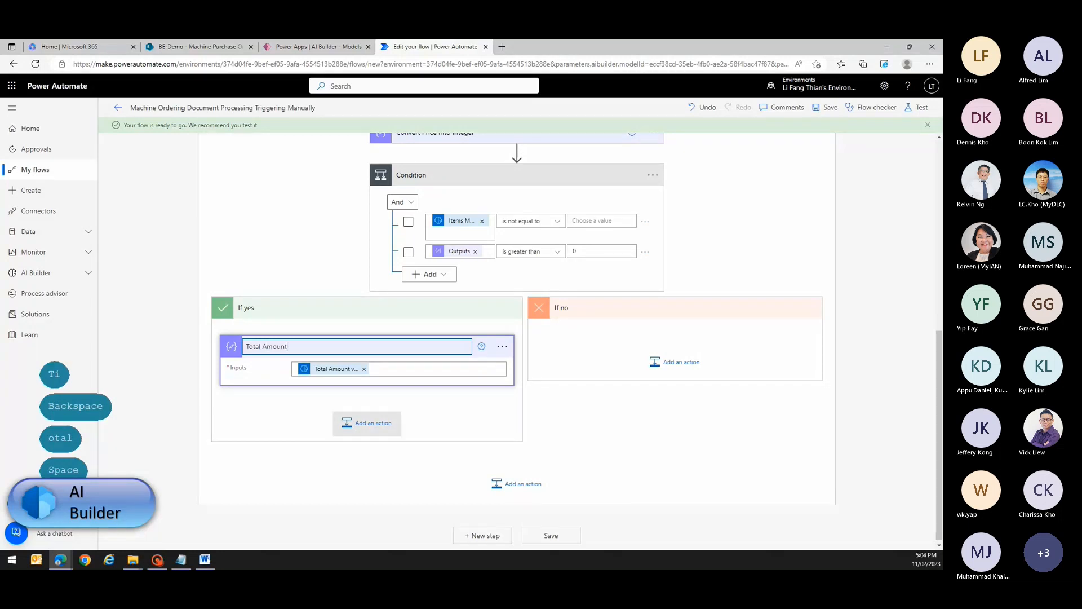
- Add a Compose action below Total Amount in the If yes branch and set its inputs to Order Date value
{"action": "left_click", "coordinate": [367, 423]}
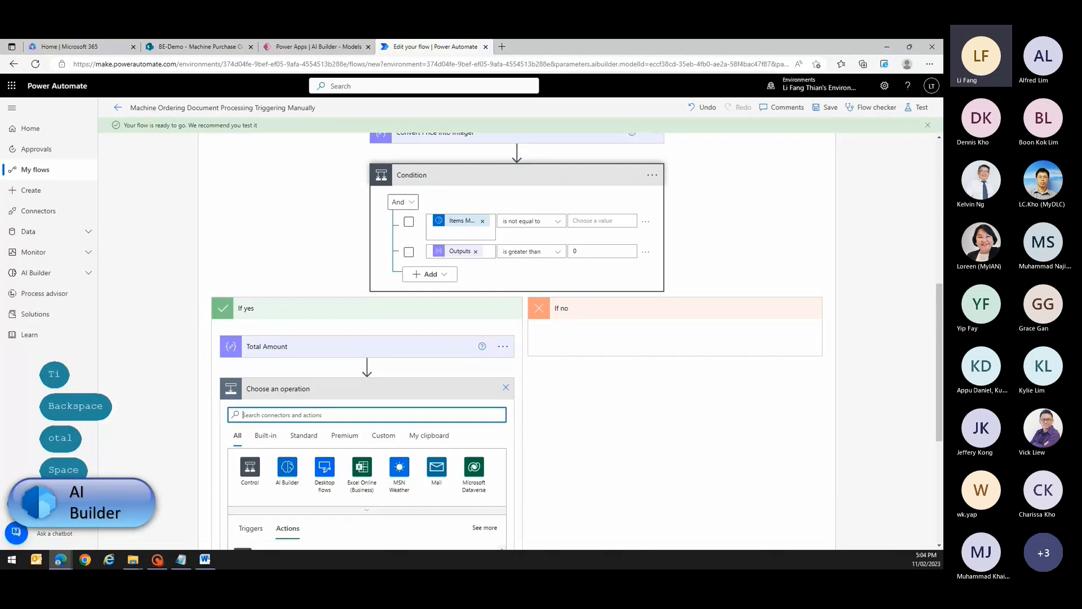
{"action": "type", "text": "comp"}
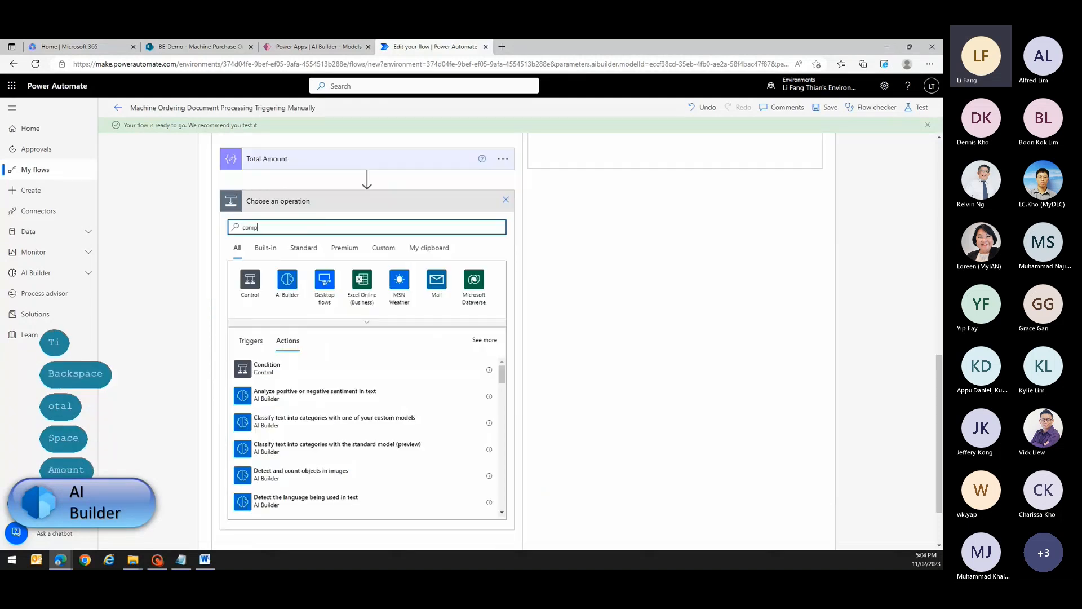
{"action": "type", "text": "ose"}
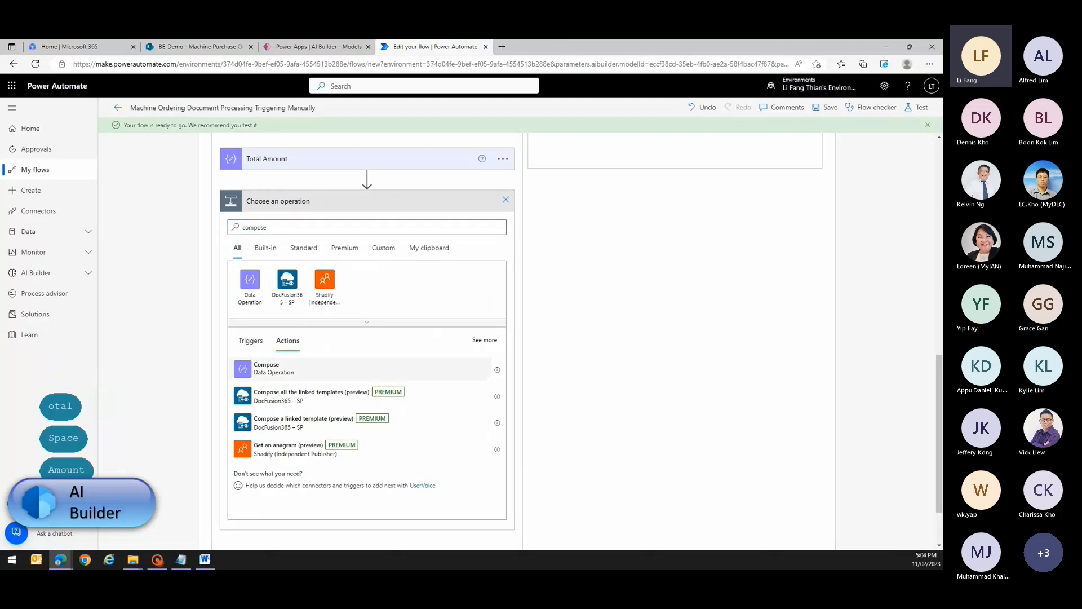
{"action": "left_click", "coordinate": [266, 368]}
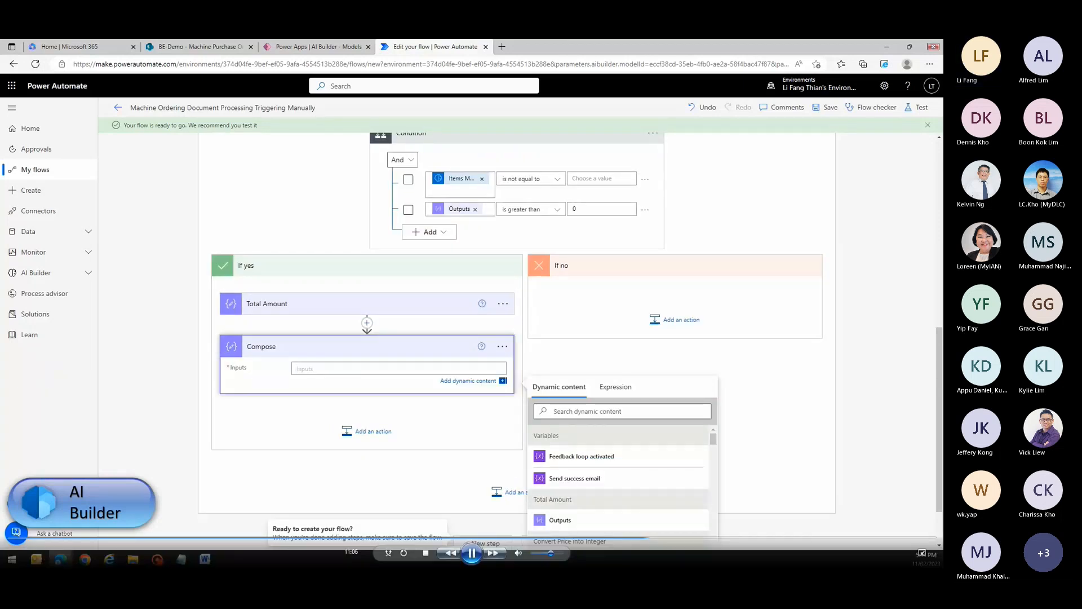
{"action": "type", "text": "order"}
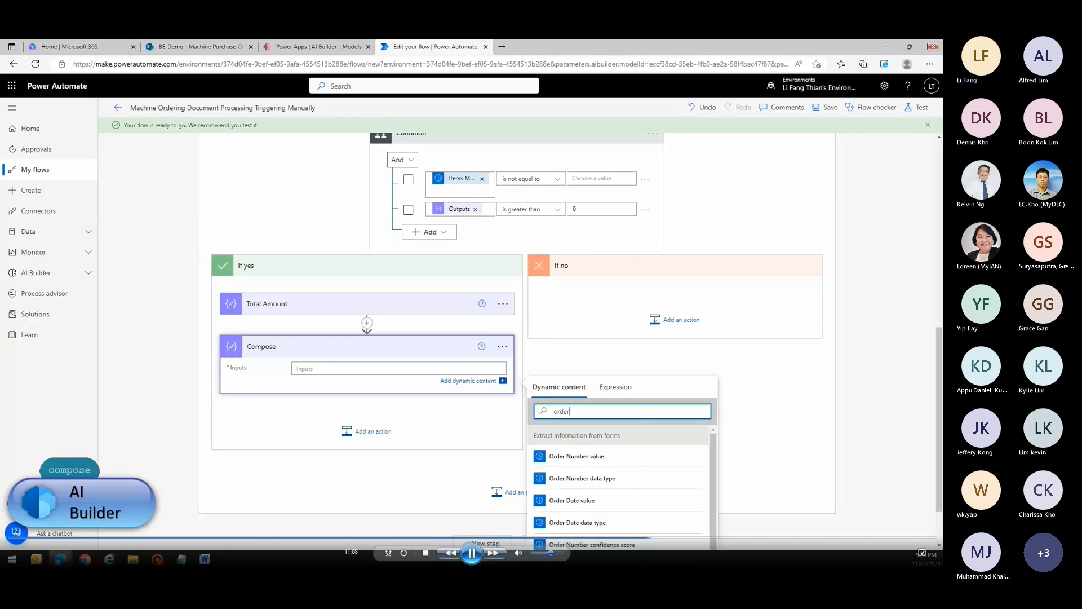
{"action": "left_click", "coordinate": [573, 501]}
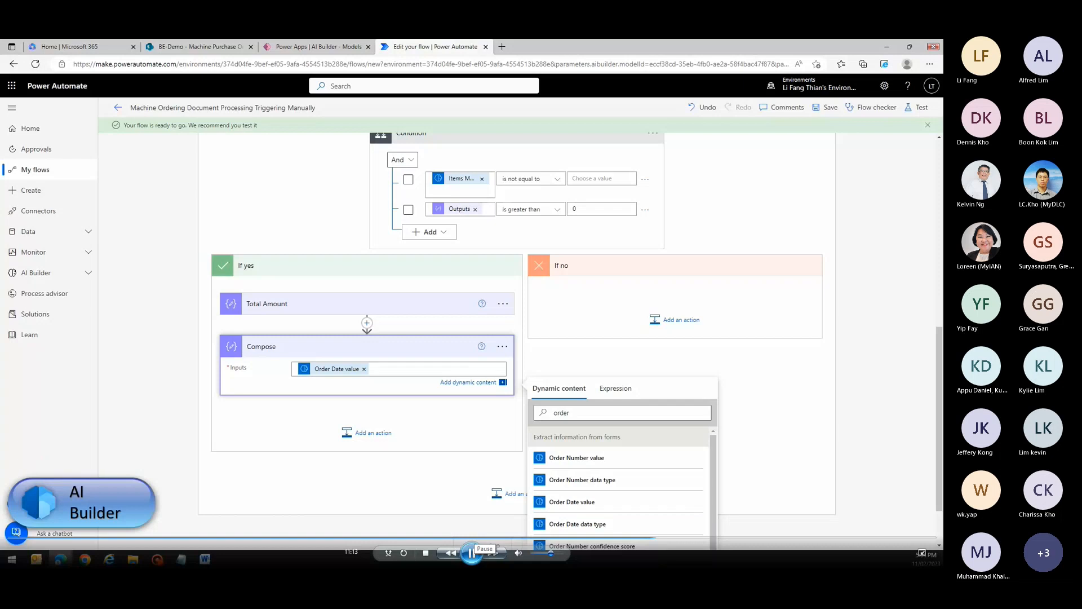
- Add a SharePoint Create item action below Convert Date into Array and open its Site Address choices
{"action": "left_click", "coordinate": [366, 432]}
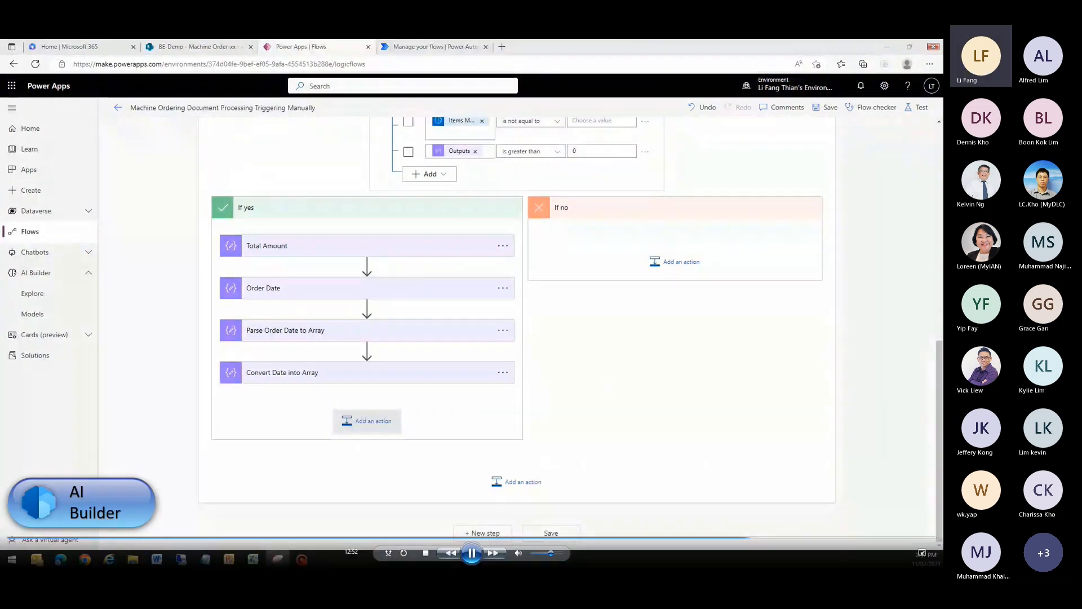
{"action": "left_click", "coordinate": [370, 424]}
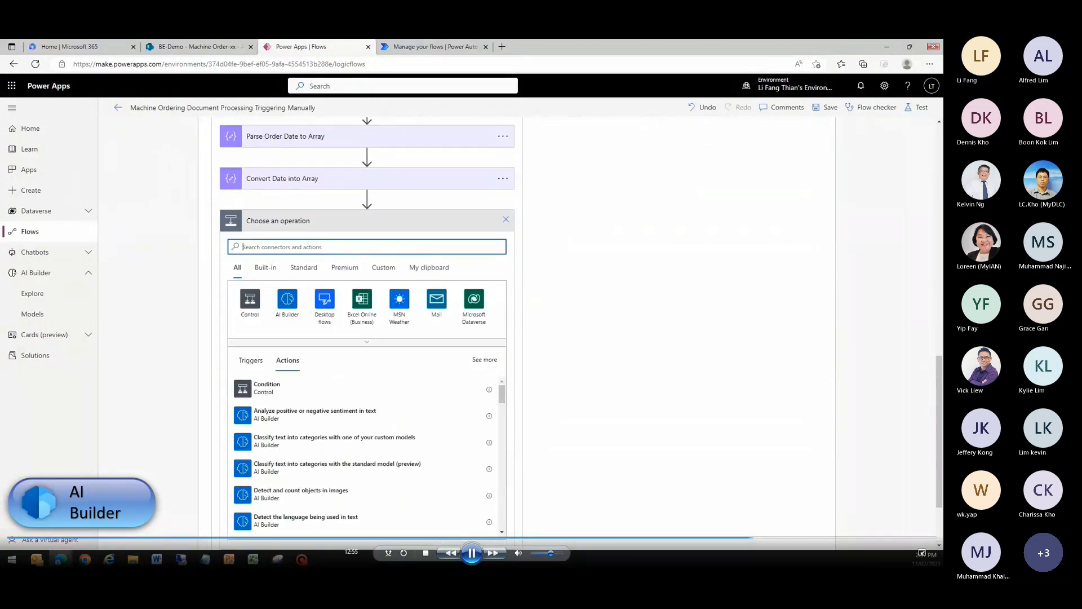
{"action": "type", "text": "create an"}
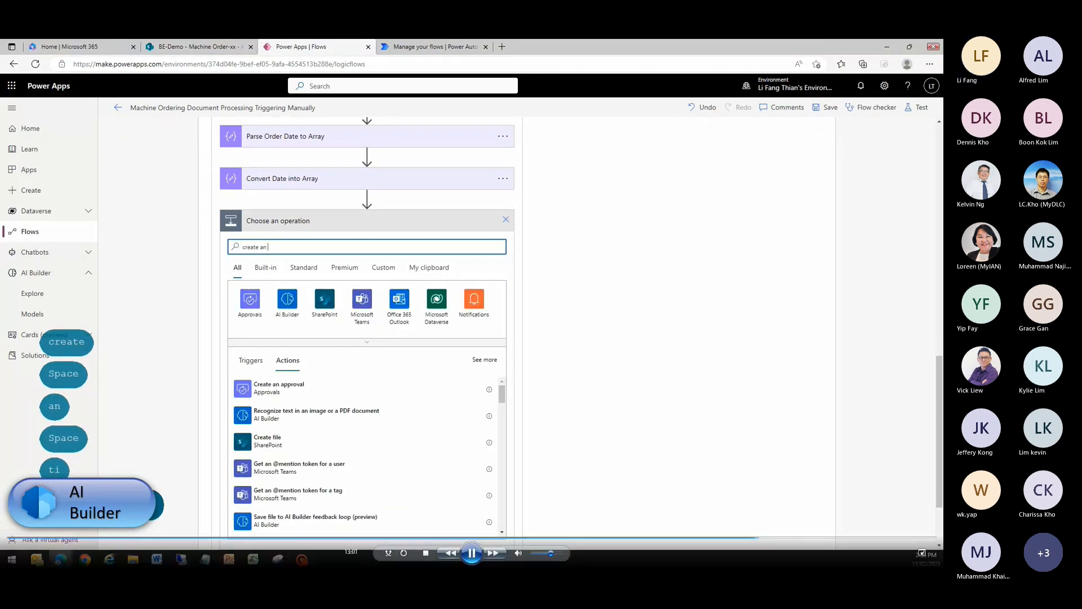
{"action": "key", "text": "BackSpace"}
{"action": "key", "text": "BackSpace"}
{"action": "type", "text": "item"}
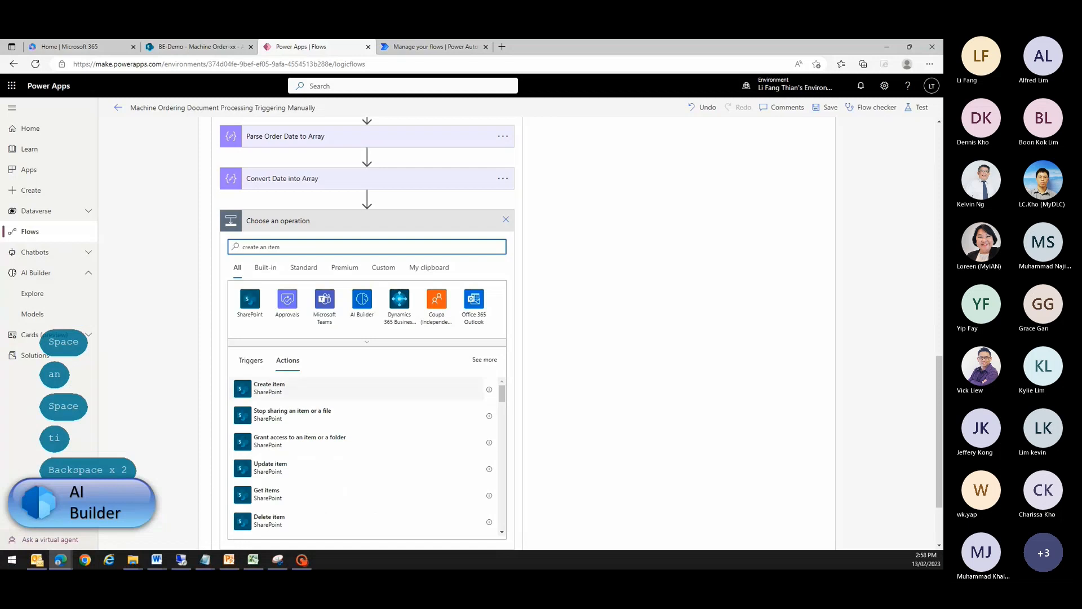
{"action": "left_click", "coordinate": [293, 388]}
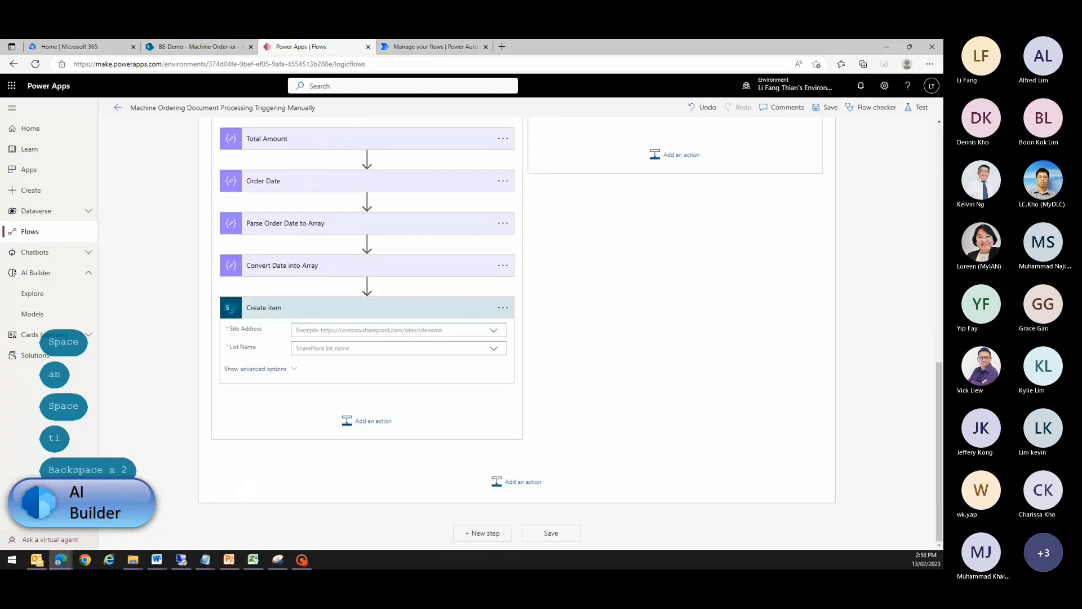
{"action": "left_click", "coordinate": [493, 331]}
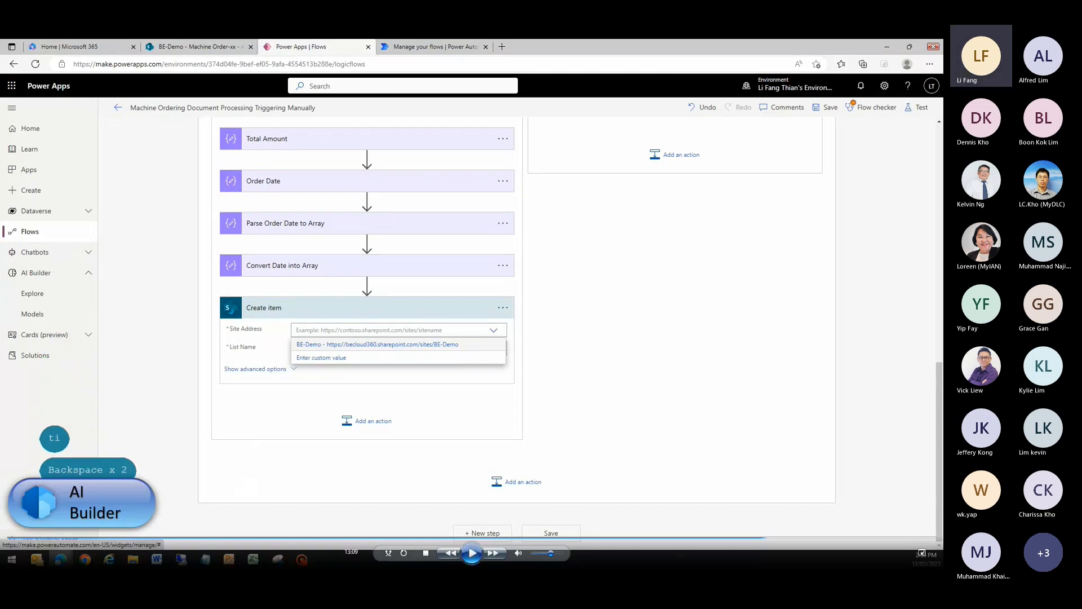
{"action": "left_click", "coordinate": [472, 553]}
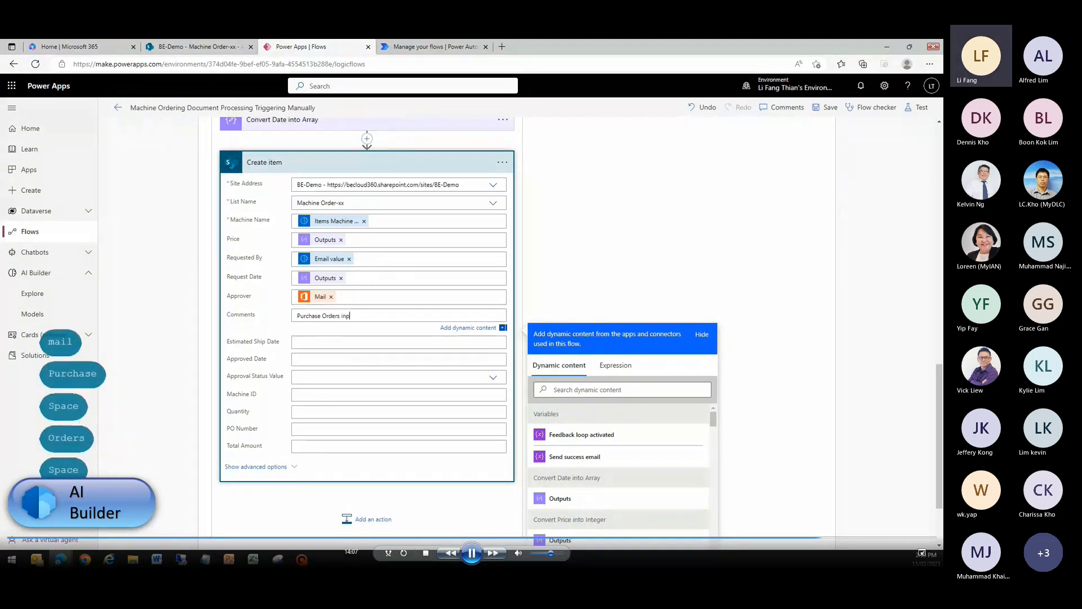
- Complete the Create item action's Comments text as "Purchase Orders inputs by using AI Builder."
{"action": "type", "text": "ts "}
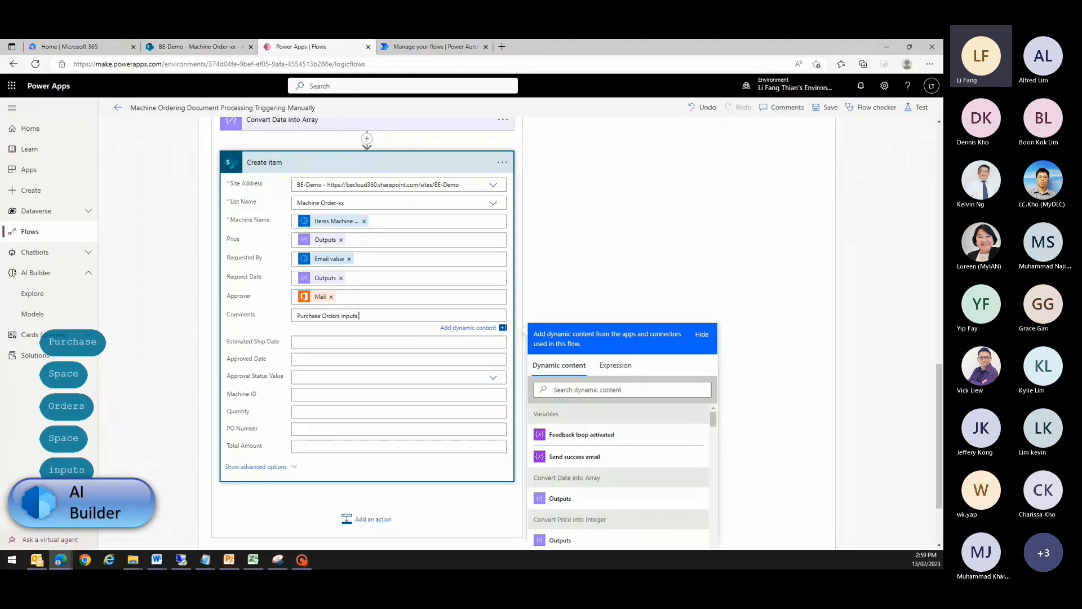
{"action": "type", "text": "by using "}
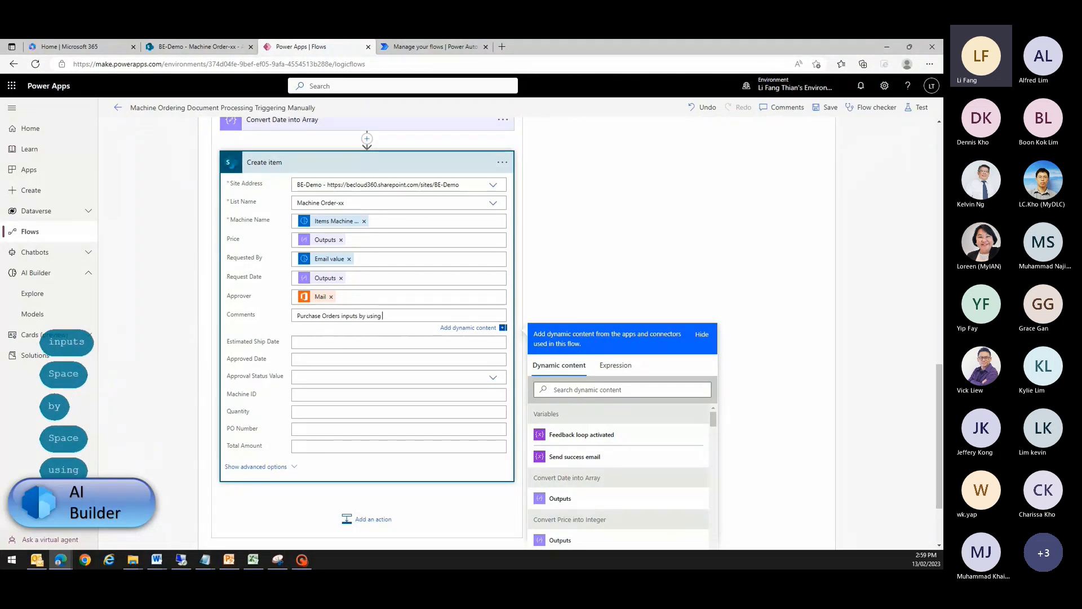
{"action": "type", "text": "AI Builder"}
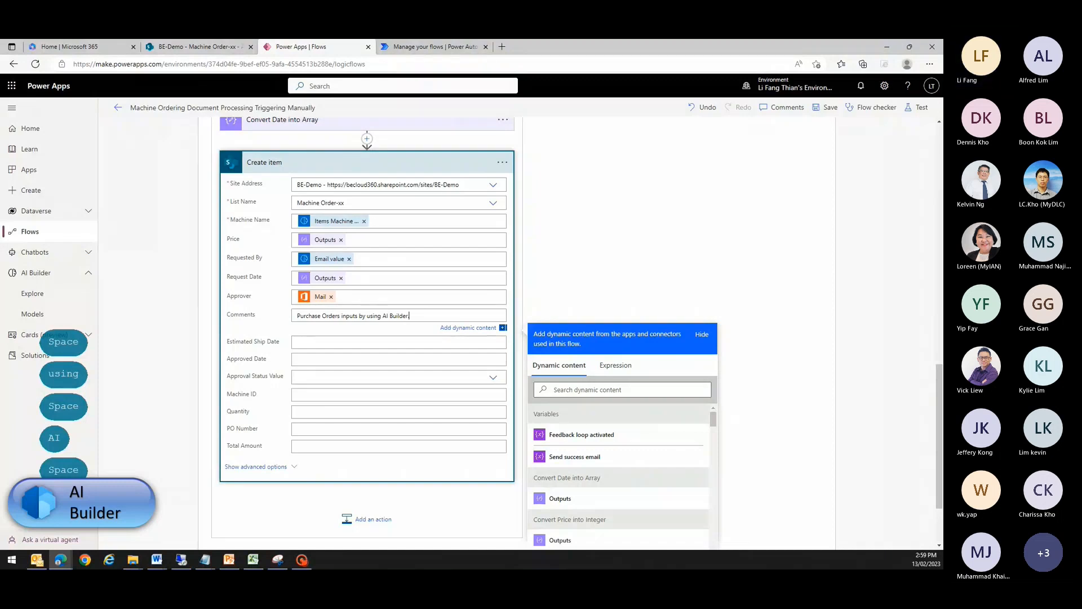
{"action": "type", "text": "."}
- Map the Create item action's Quantity field to the Items Quantity value from the extracted form information
{"action": "left_click", "coordinate": [312, 412]}
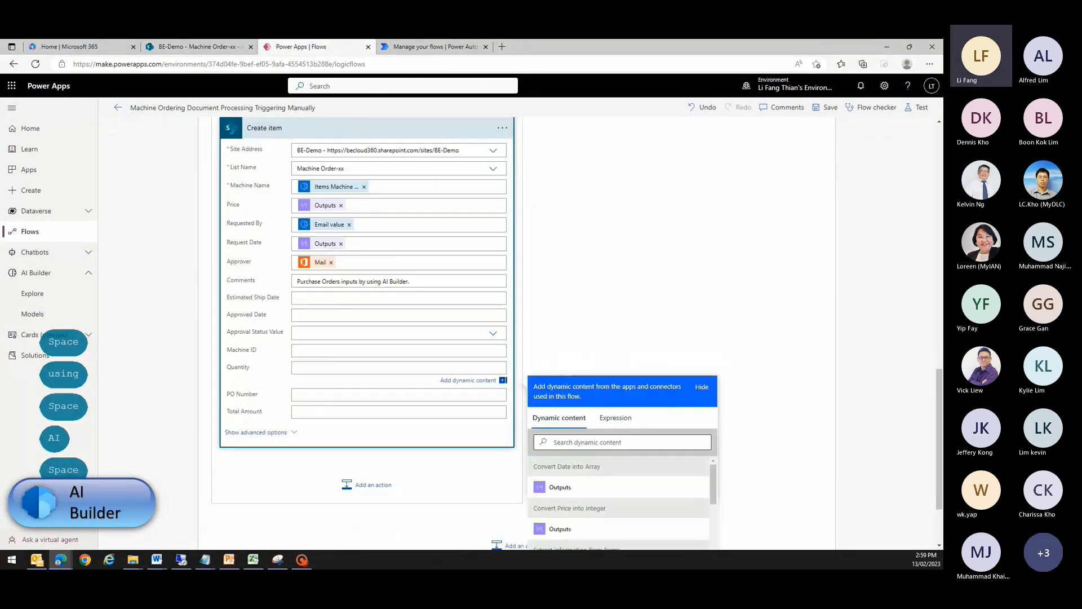
{"action": "left_click", "coordinate": [622, 356]}
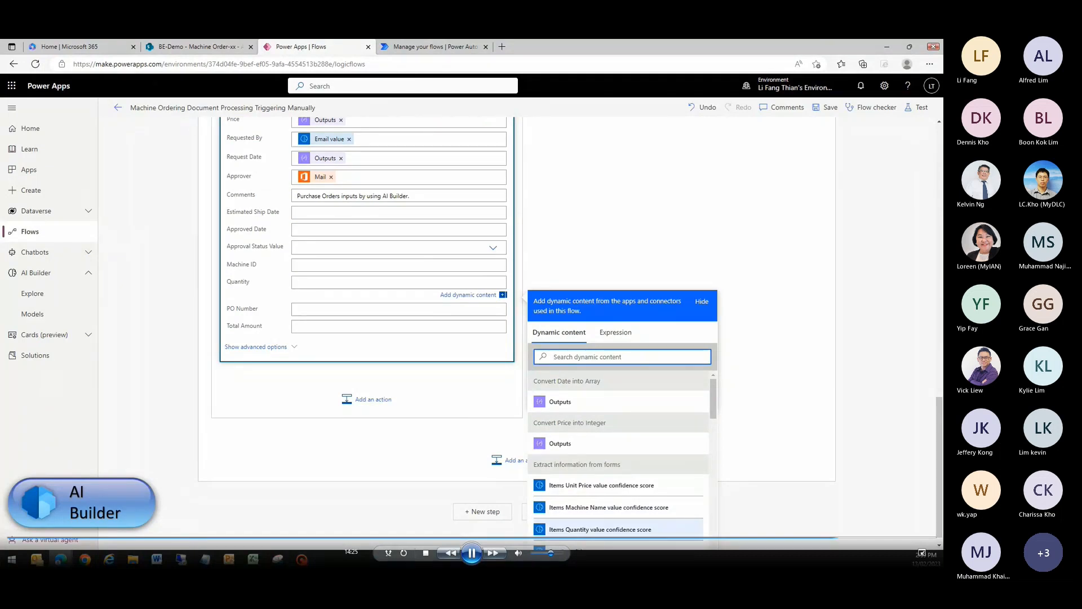
{"action": "scroll", "coordinate": [619, 527], "scroll_direction": "down", "scroll_amount": 1}
{"action": "scroll", "coordinate": [619, 523], "scroll_direction": "down", "scroll_amount": 3}
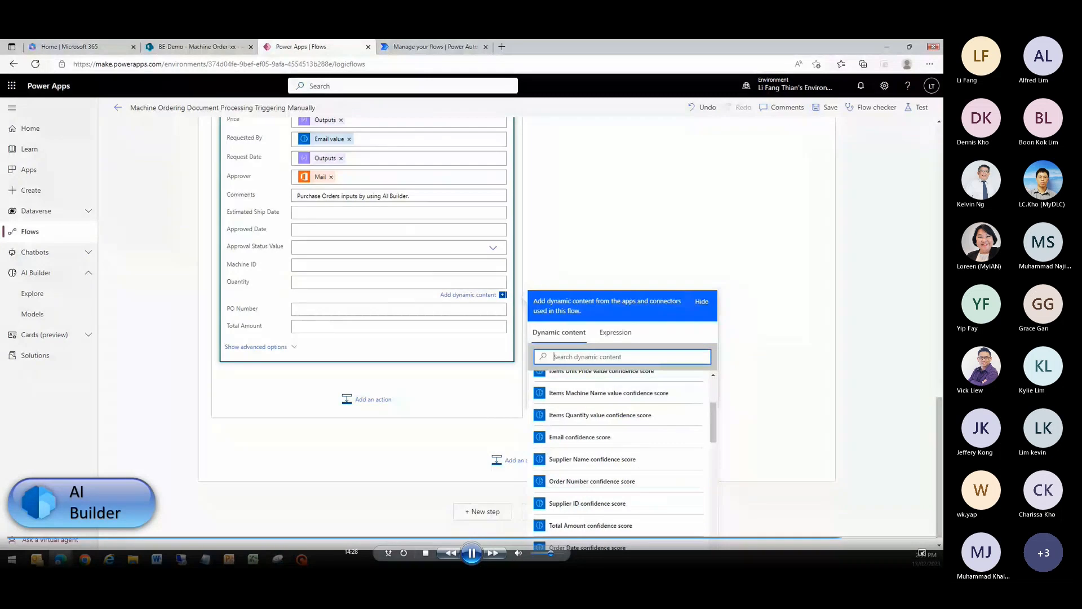
{"action": "type", "text": "item qu"}
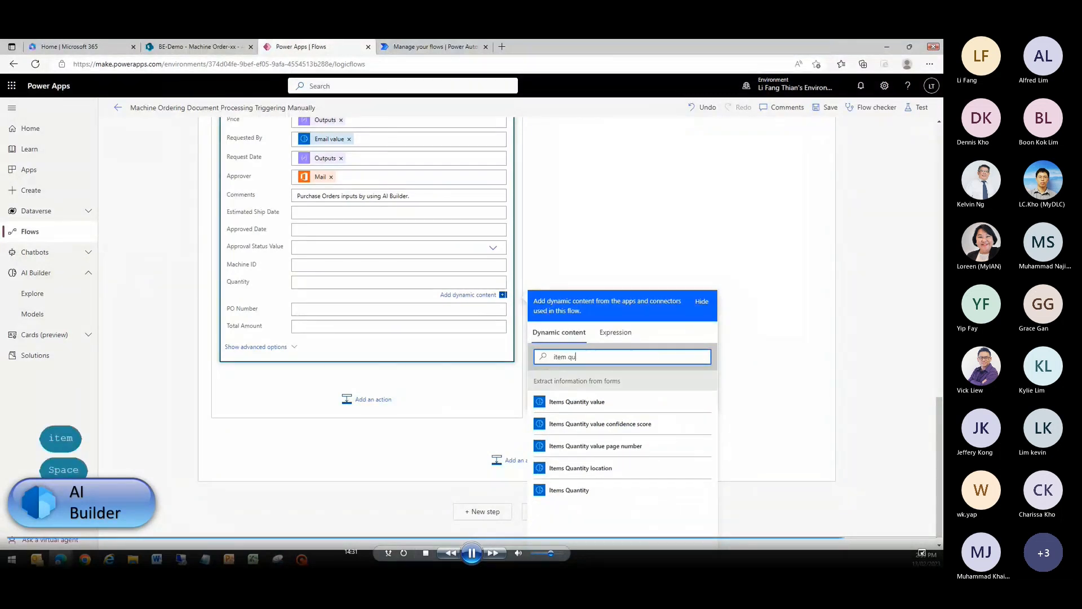
{"action": "left_click", "coordinate": [577, 402]}
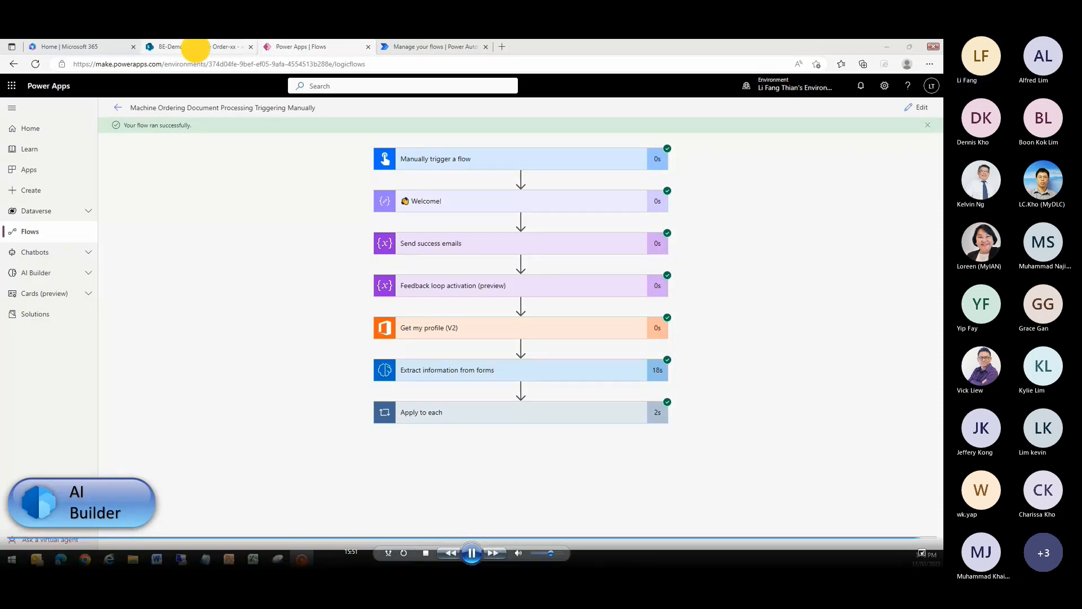
- Switch to the SharePoint Machine Order-xx list, reload it and examine the newest entry across all its columns
{"action": "left_click", "coordinate": [193, 47]}
{"action": "left_click", "coordinate": [35, 63]}
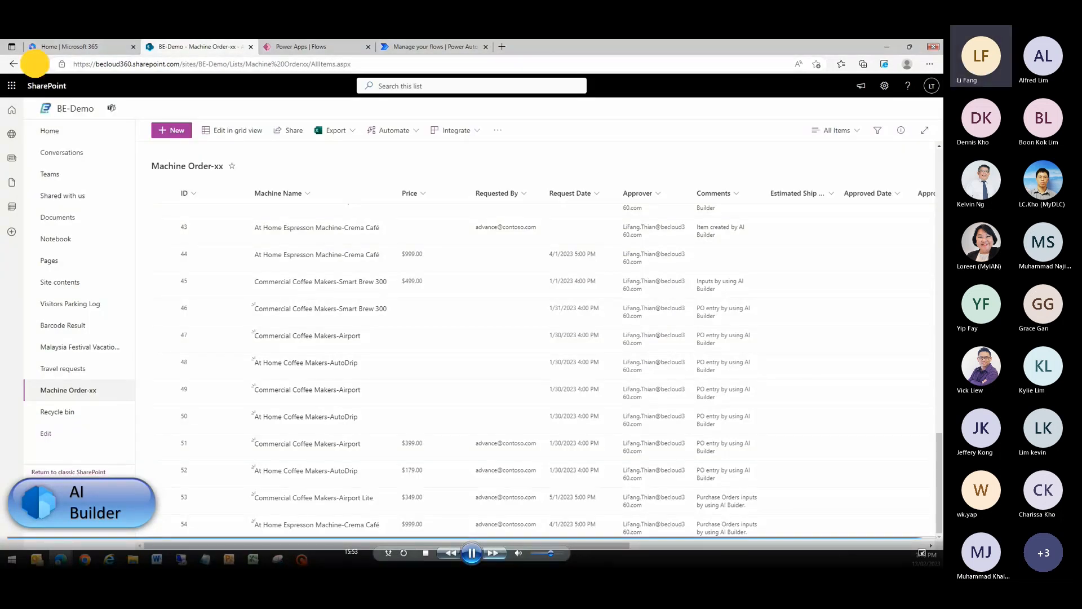
{"action": "scroll", "coordinate": [541, 389], "scroll_direction": "down", "scroll_amount": 20}
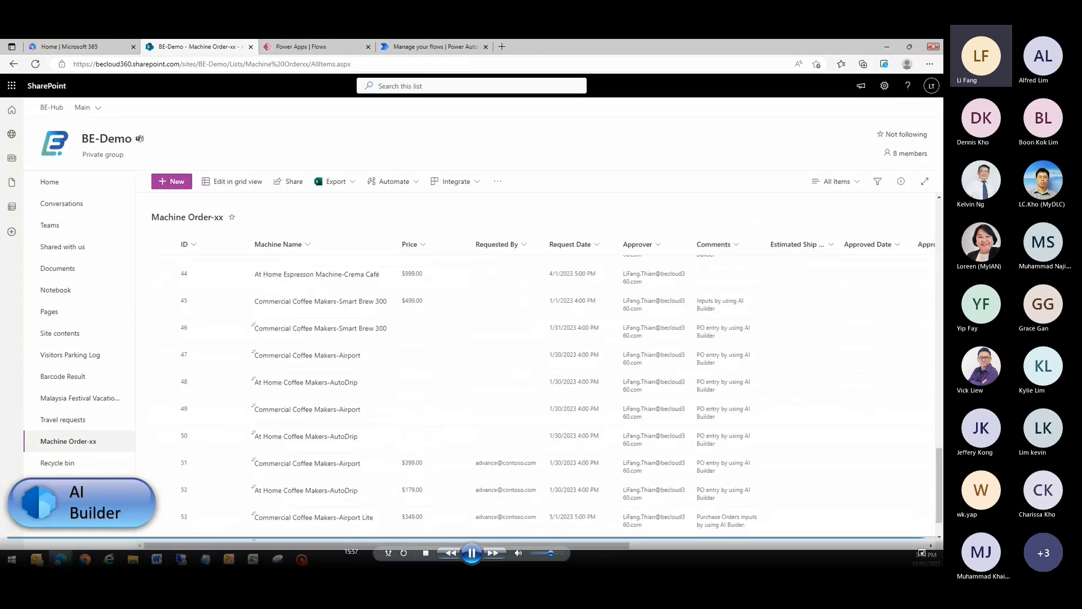
{"action": "scroll", "coordinate": [541, 395], "scroll_direction": "down", "scroll_amount": 2}
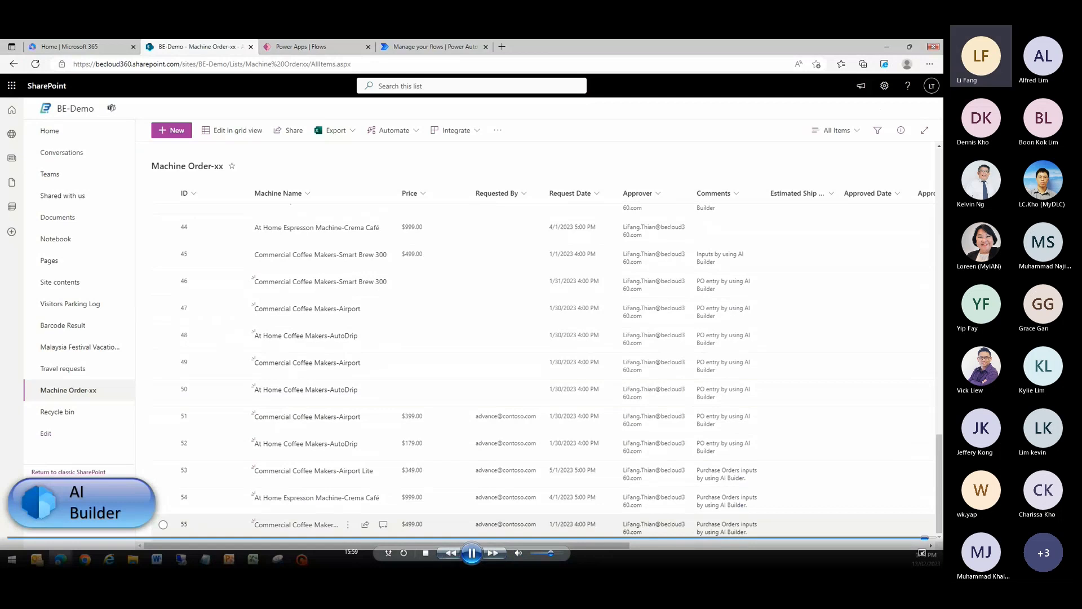
{"action": "left_click_drag", "start_coordinate": [613, 545], "coordinate": [841, 539]}
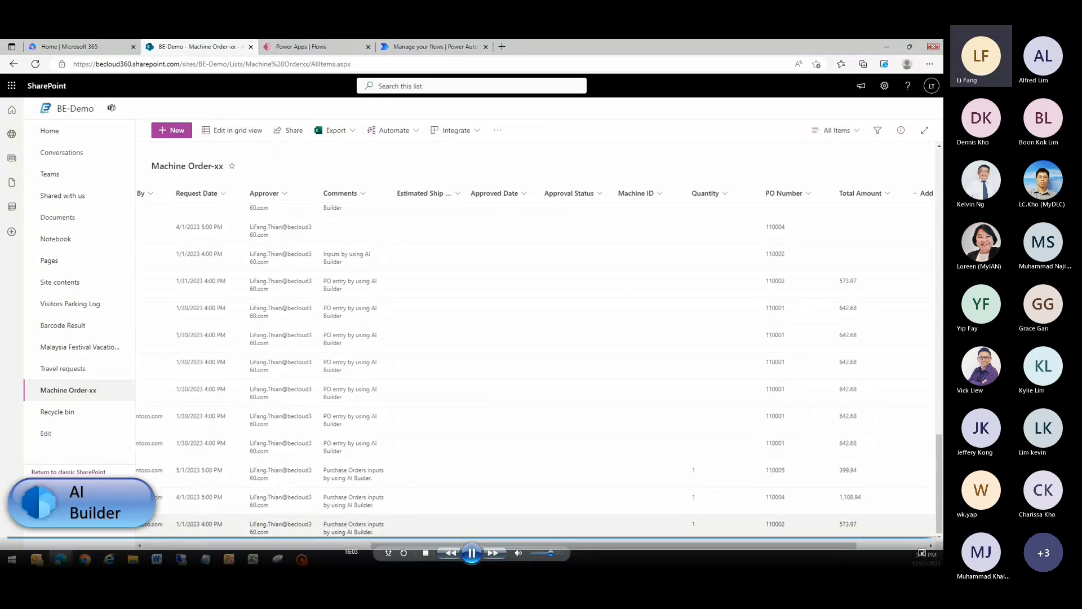
{"action": "left_click_drag", "start_coordinate": [761, 542], "coordinate": [558, 544]}
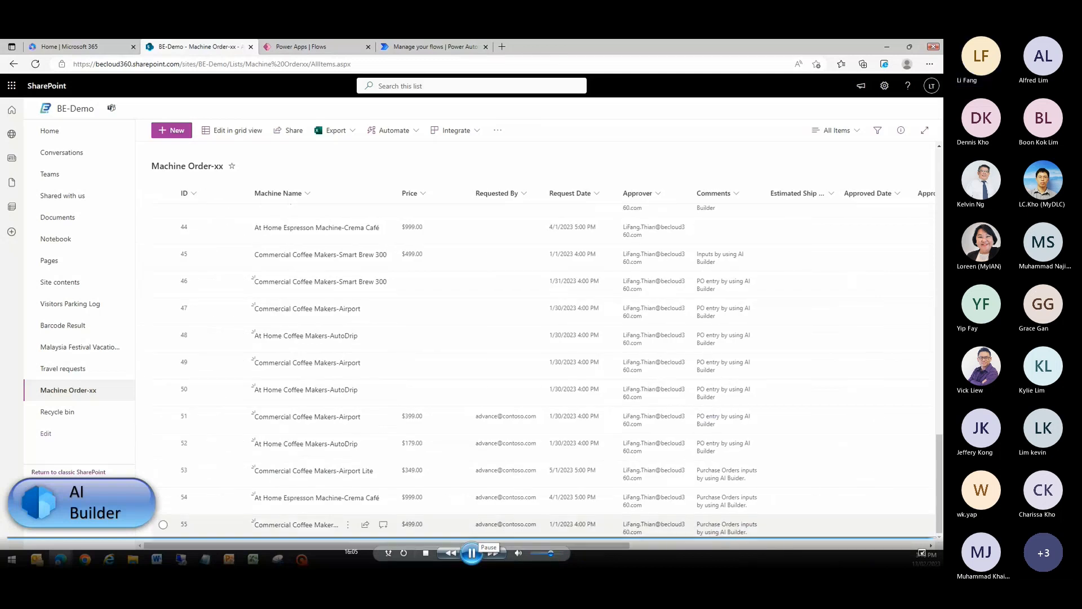